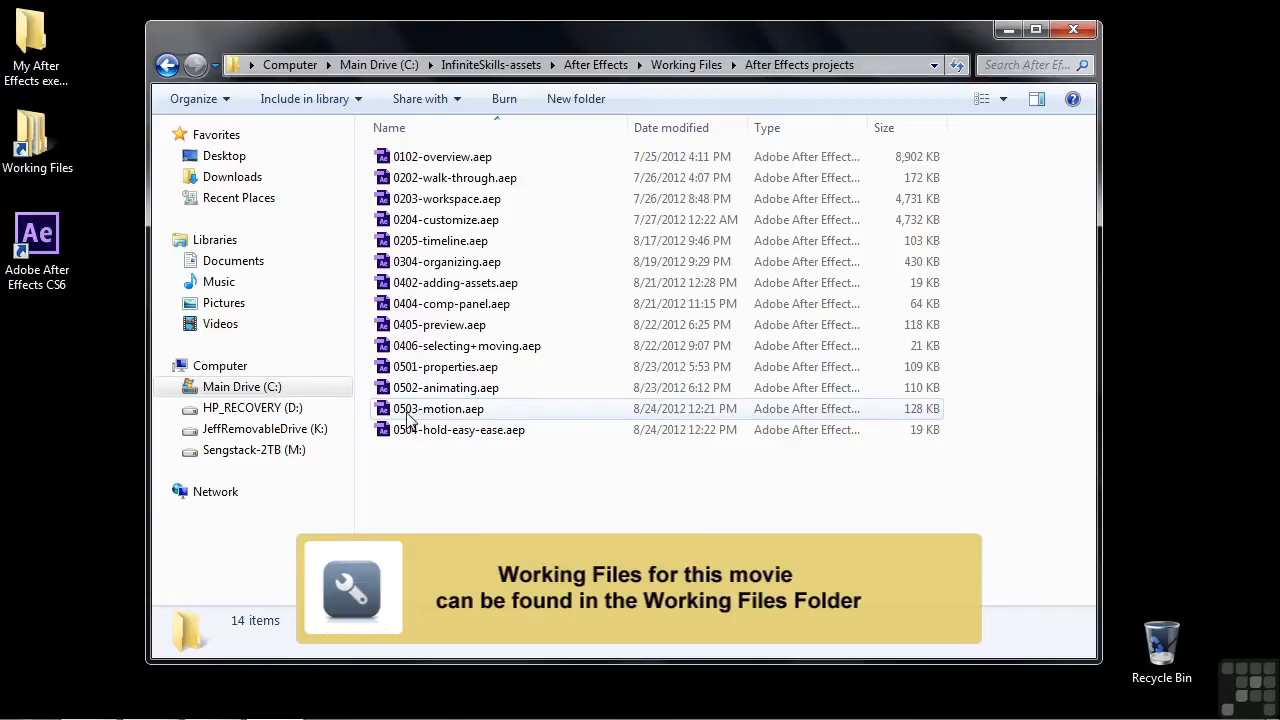
Open the project file 0503-motion.aep and display its motion-shape composition
double_click(402, 418)
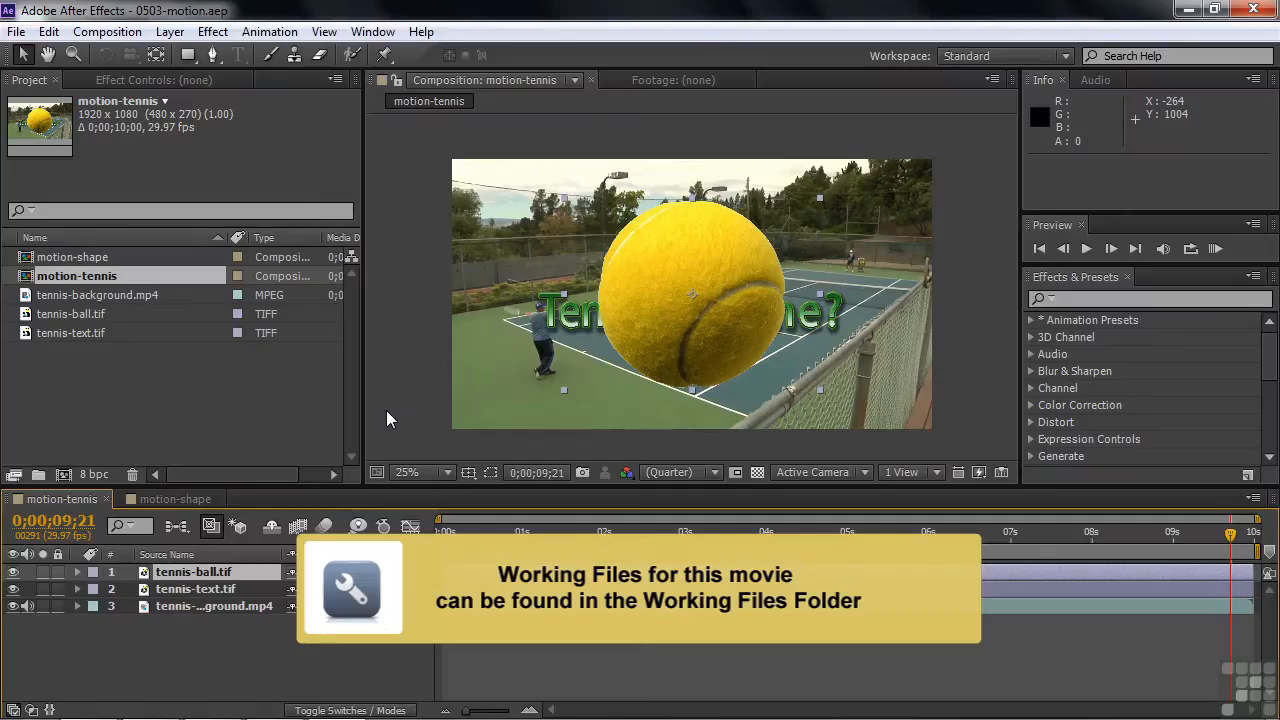
double_click(60, 257)
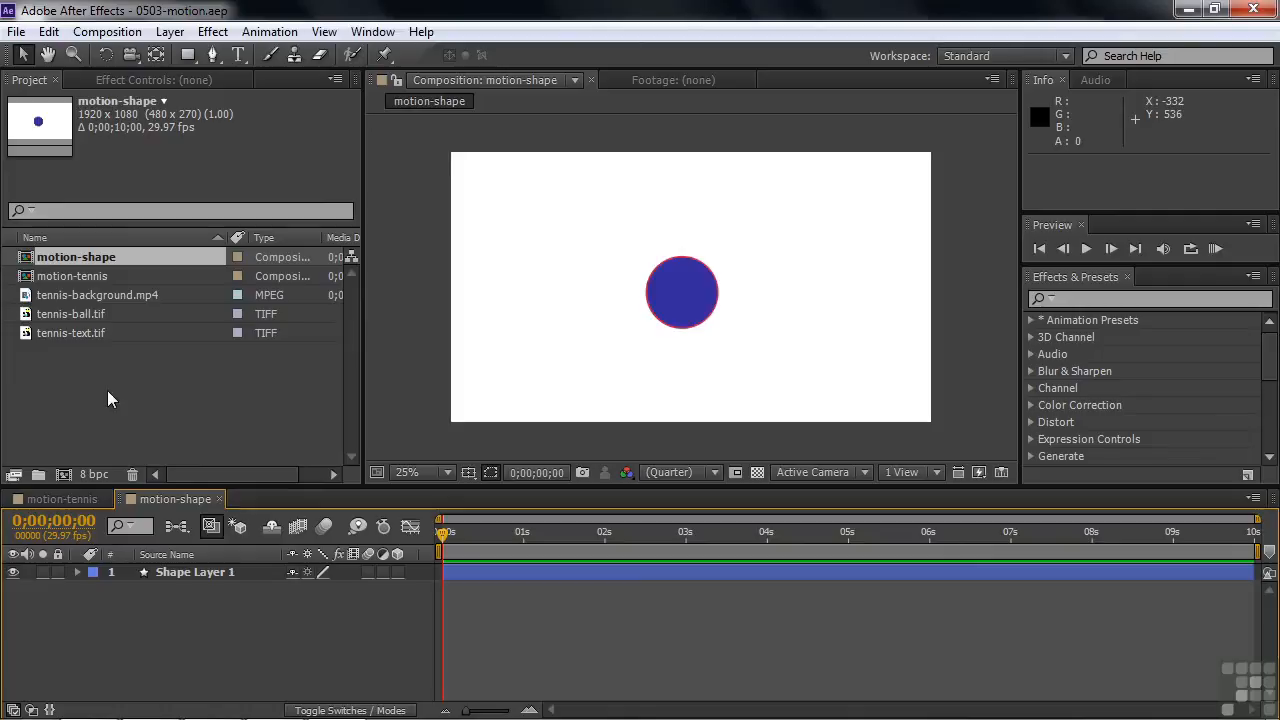
Examine the Transform properties of Shape Layer 1 and the separate transform properties of its Ellipse 1 contents
left_click(85, 574)
left_click(77, 572)
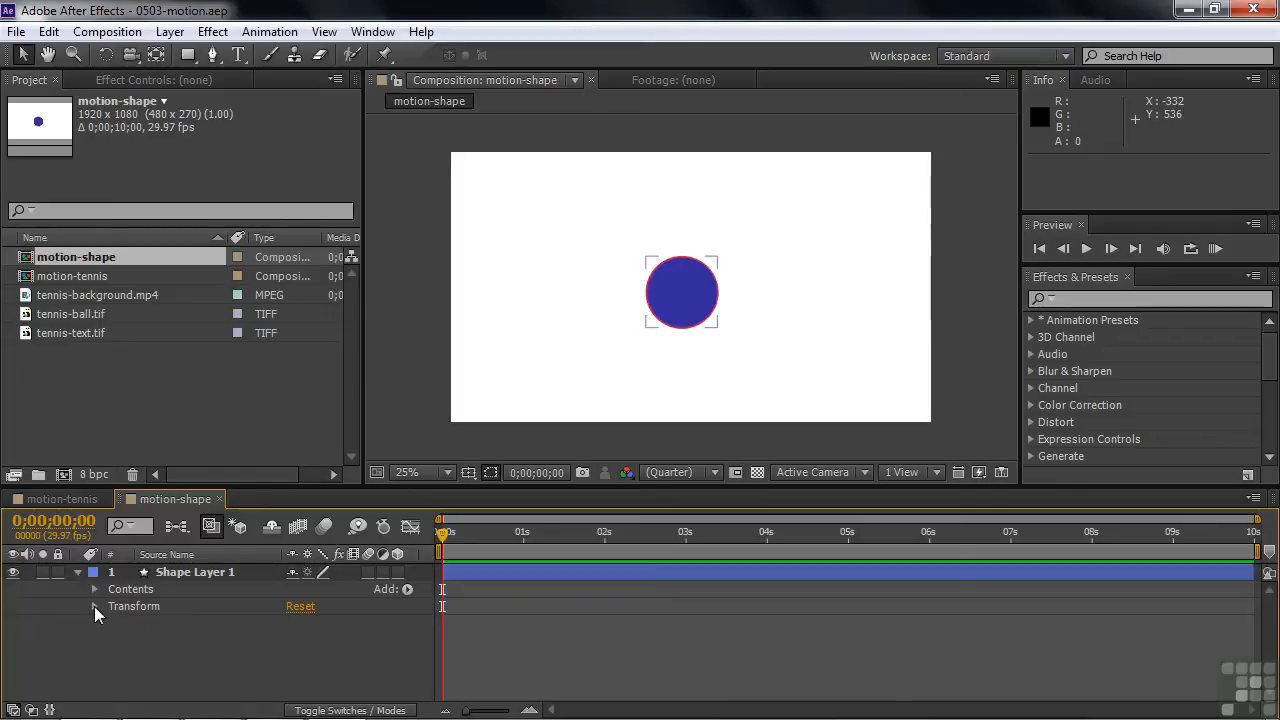
left_click(94, 606)
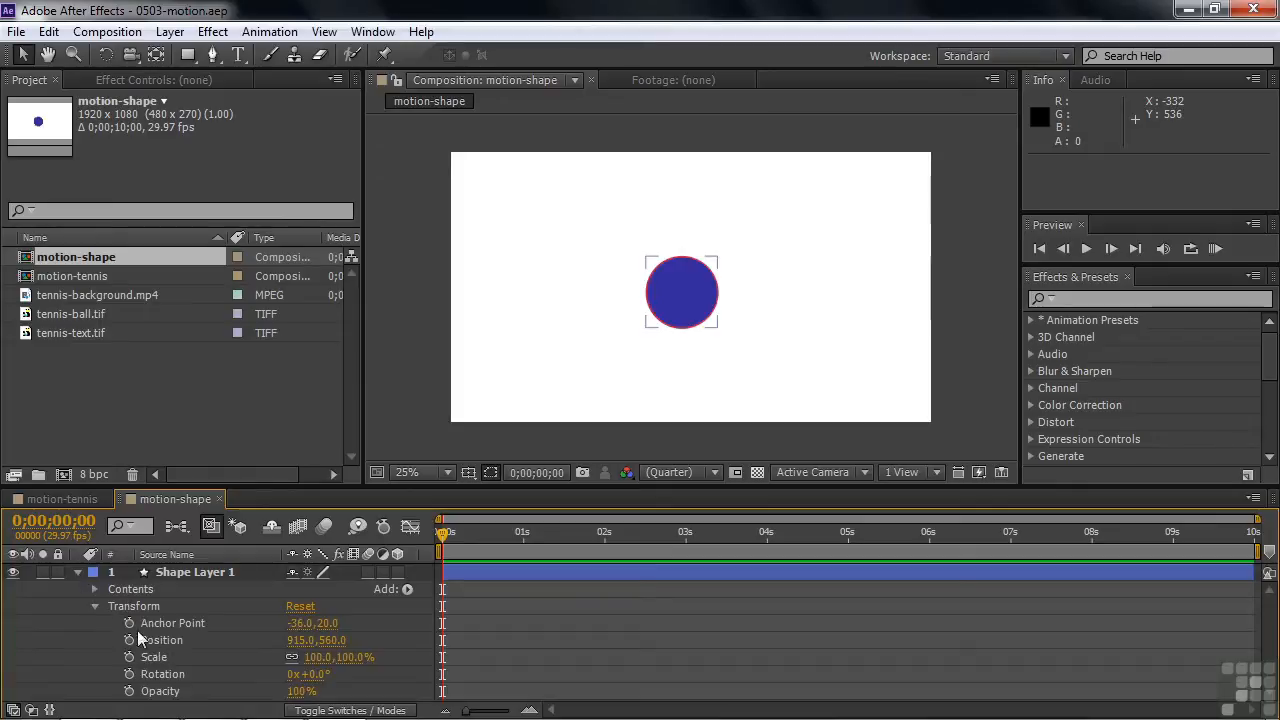
left_click(95, 606)
left_click(94, 589)
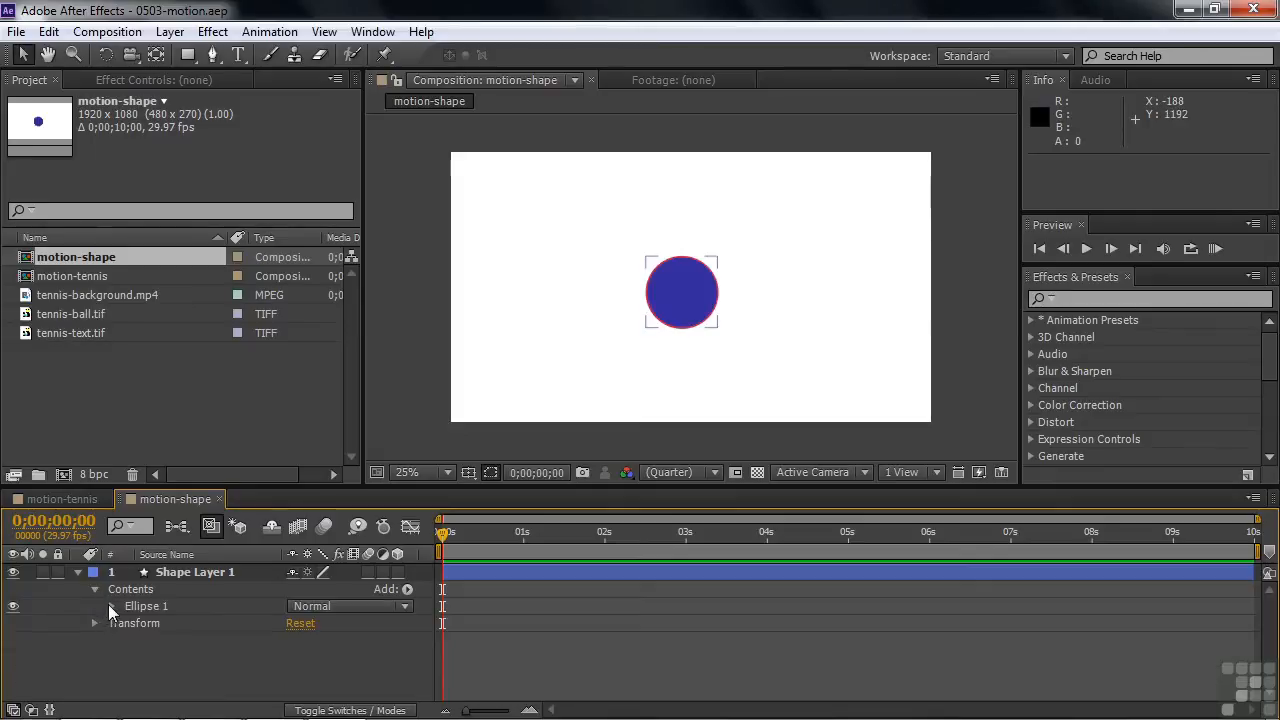
left_click(111, 606)
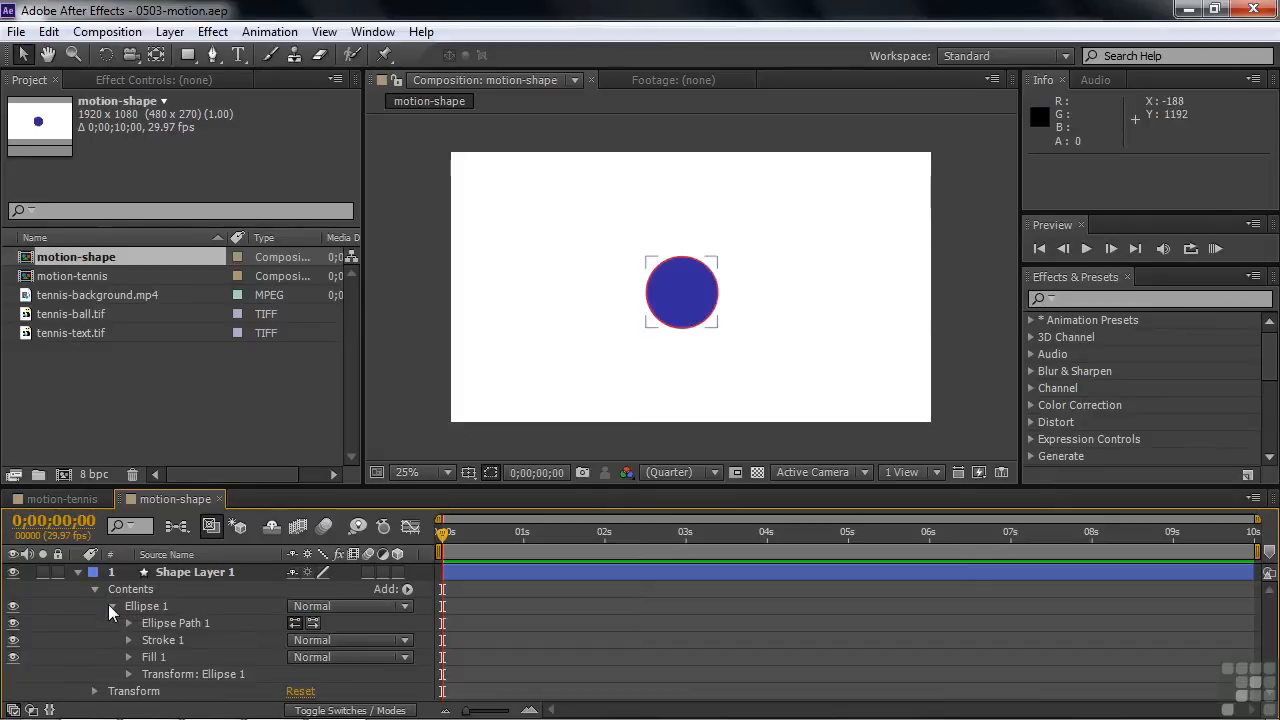
left_click(129, 675)
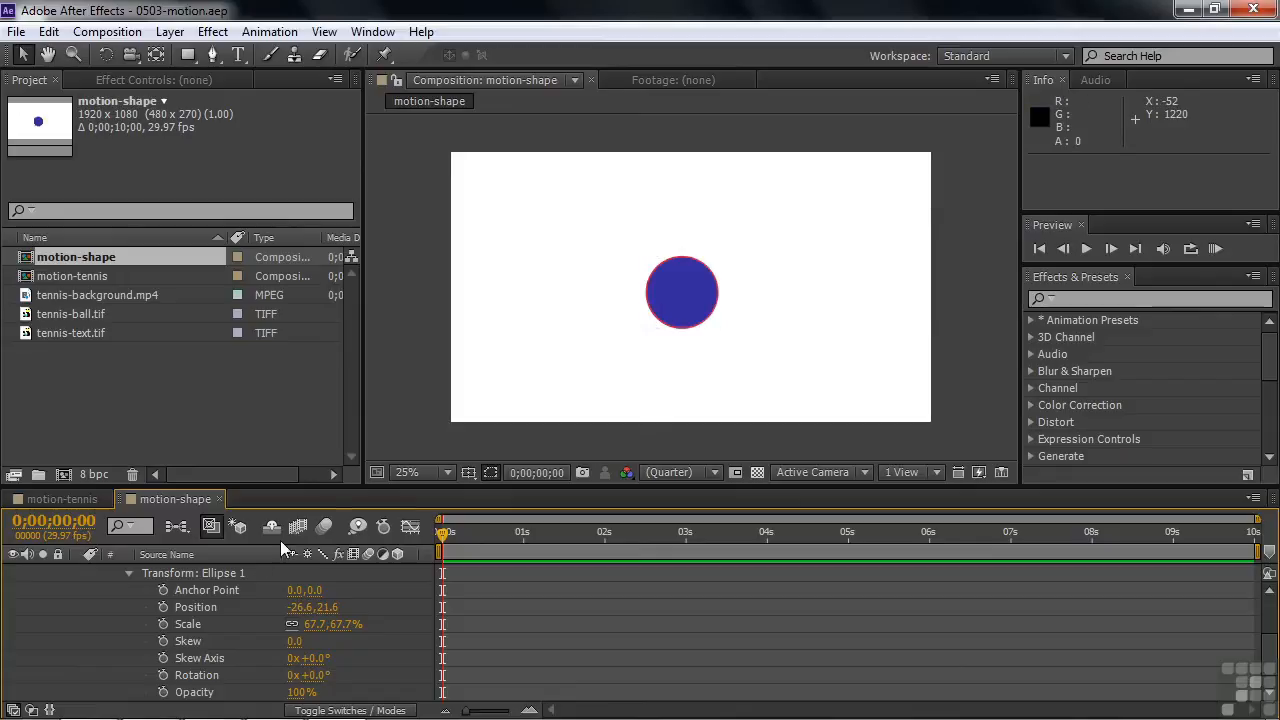
left_click(129, 573)
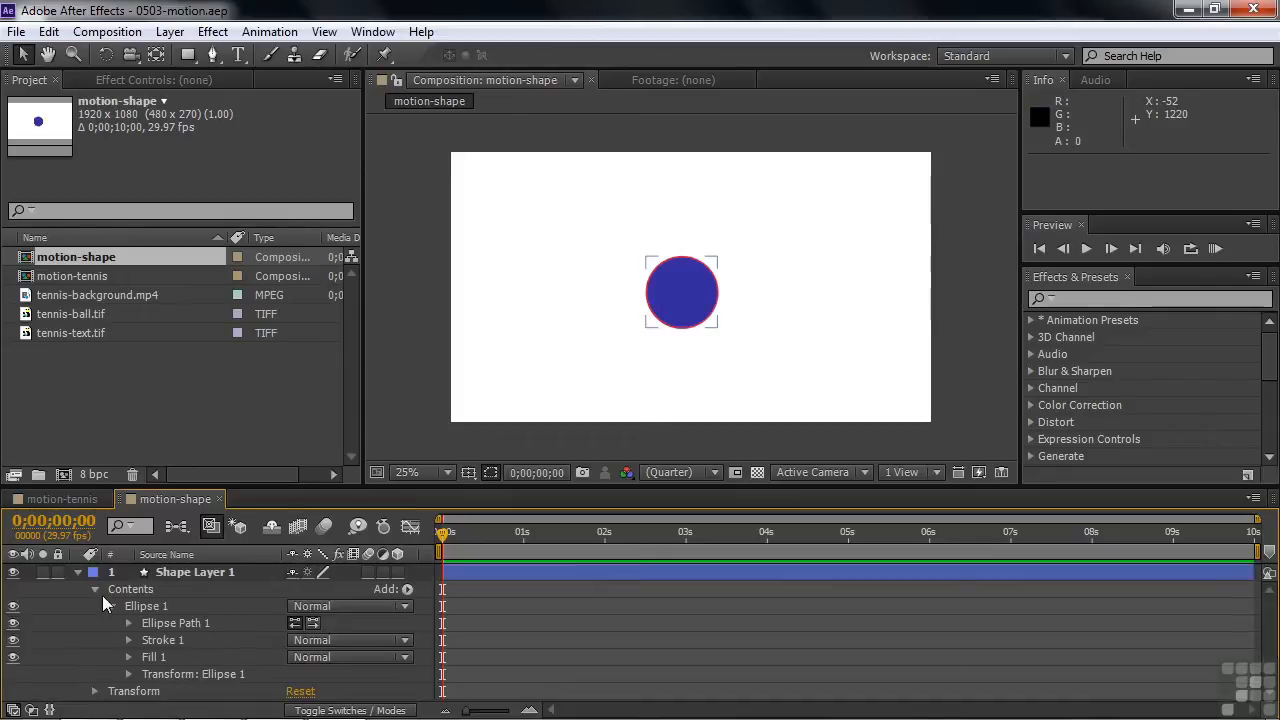
left_click(96, 589)
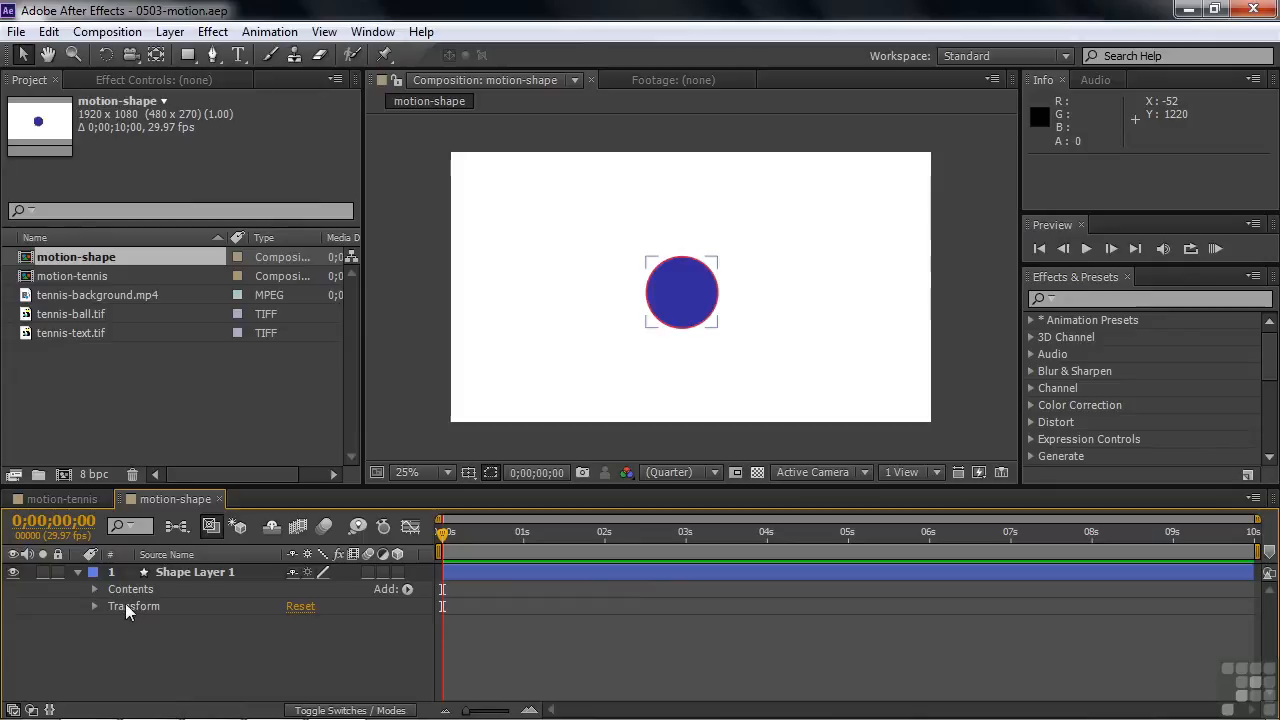
left_click(76, 571)
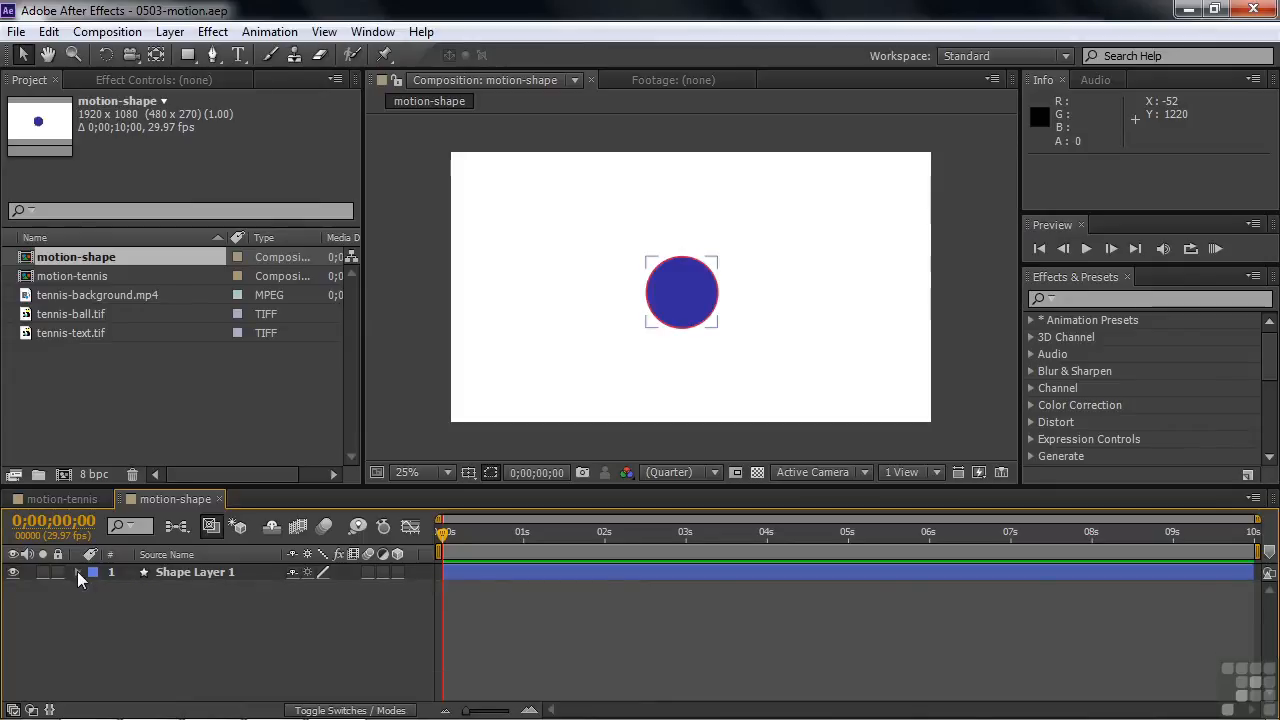
Start Position keyframing on Shape Layer 1 at 0;00;00;00, placing the circle near the frame's upper-left corner at about 159, 164
left_click(140, 571)
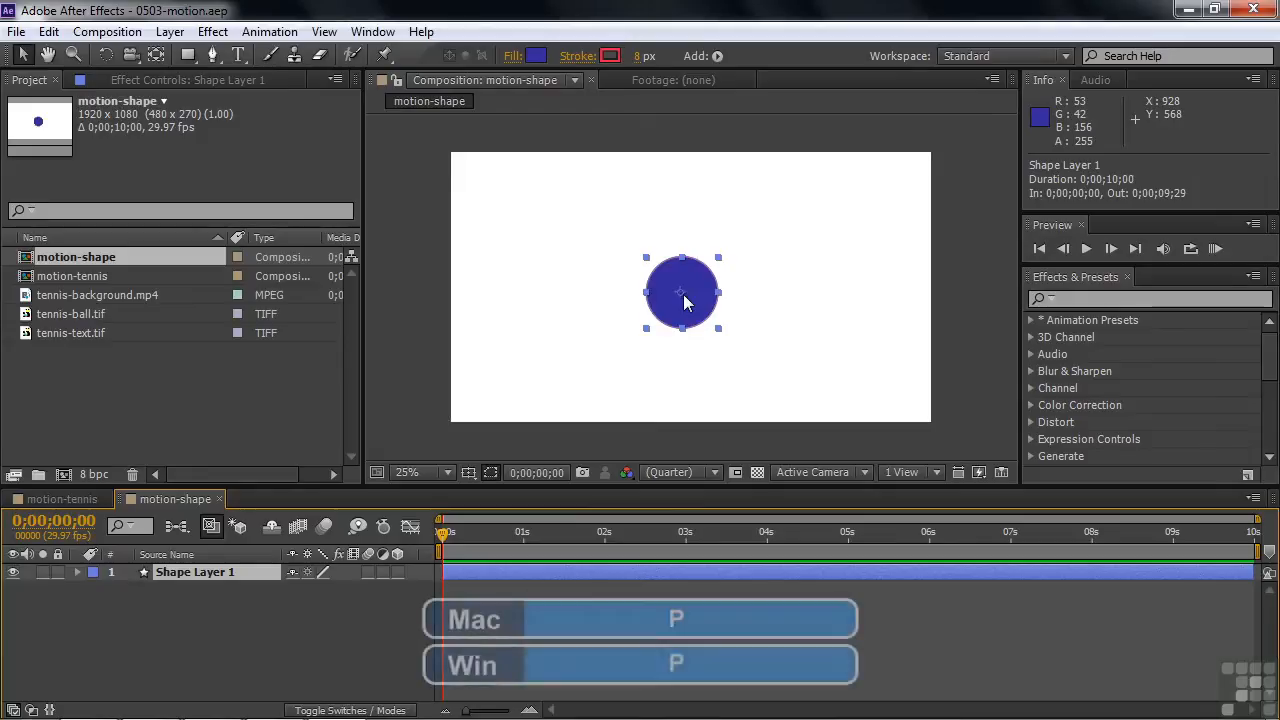
key("p")
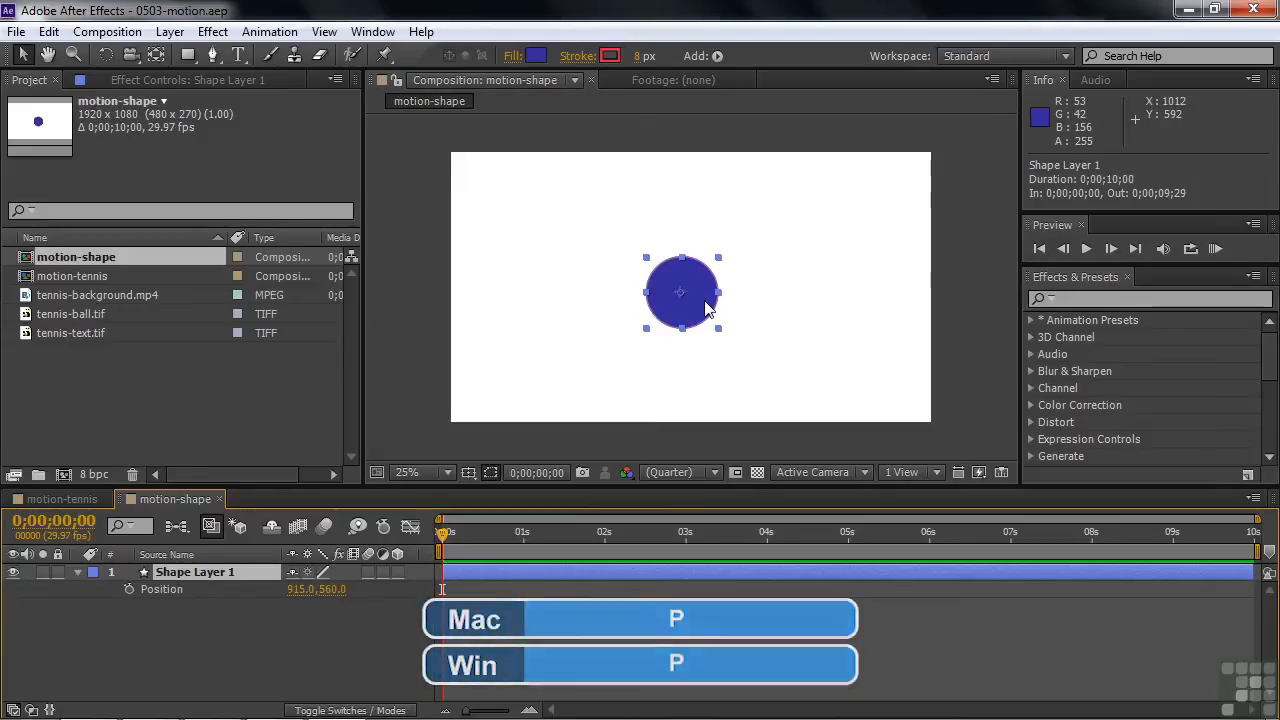
left_click(126, 589)
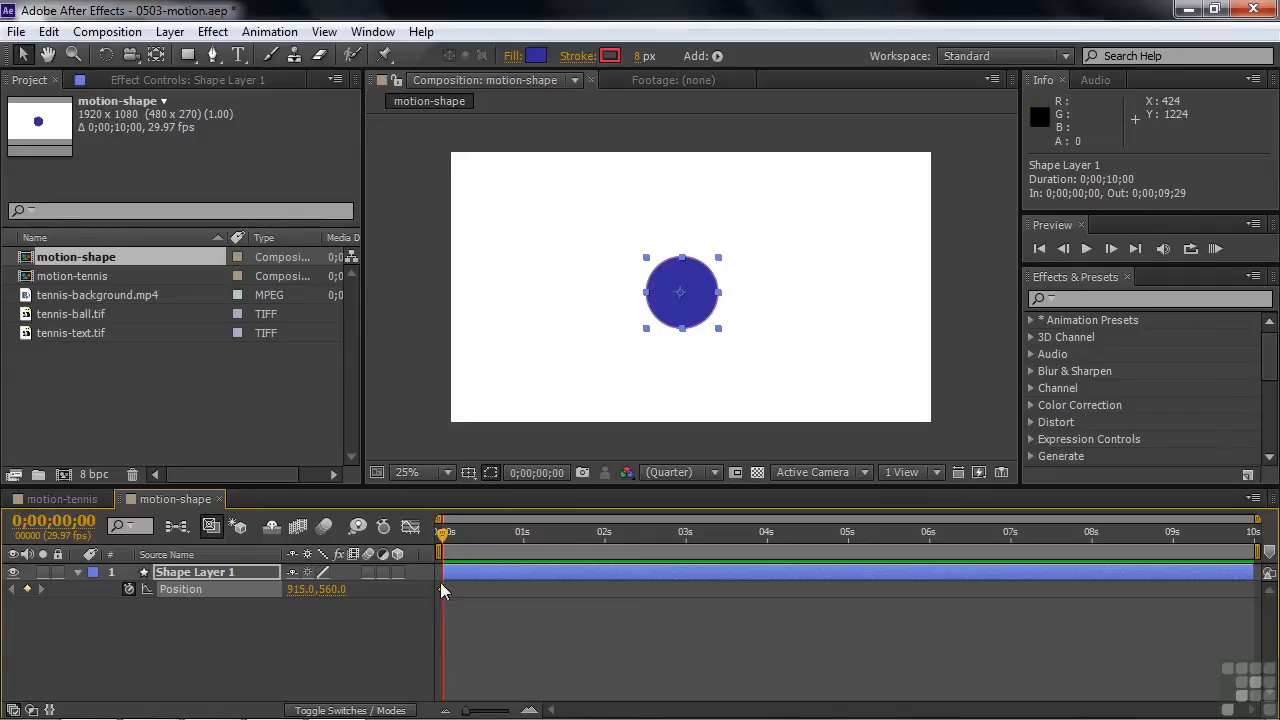
mouse_move(444, 590)
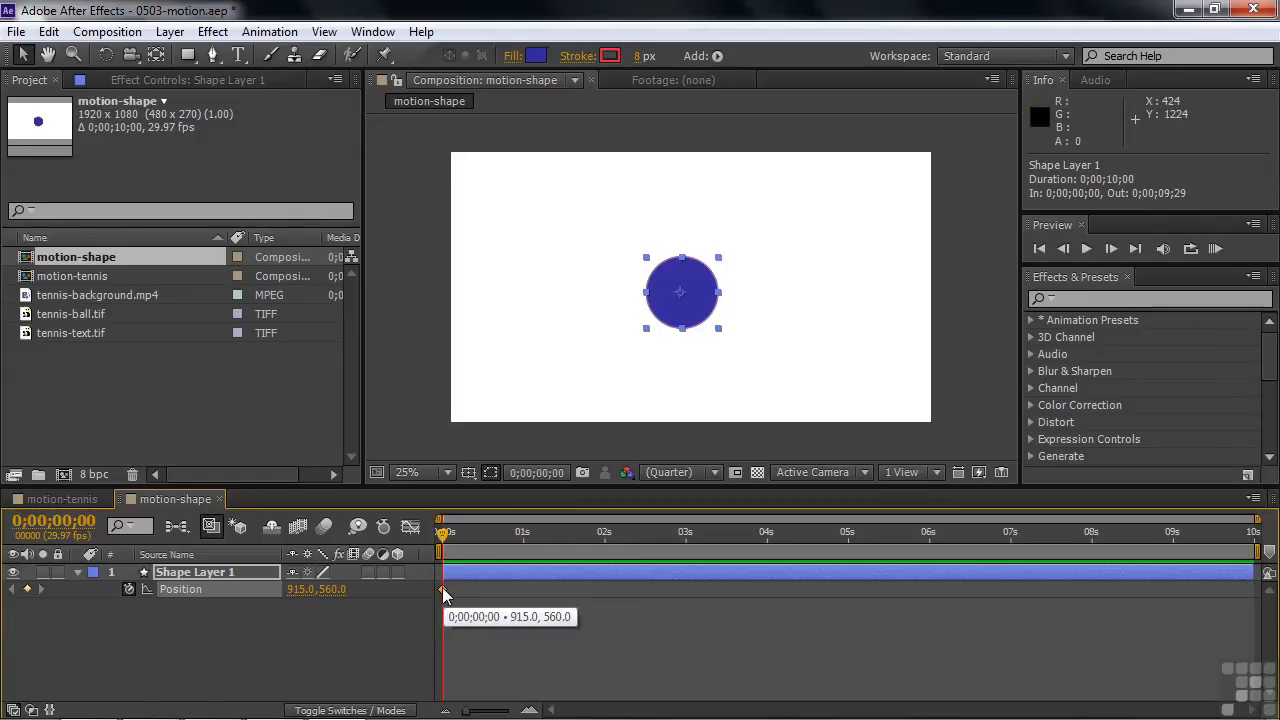
left_click_drag(689, 320, 506, 205)
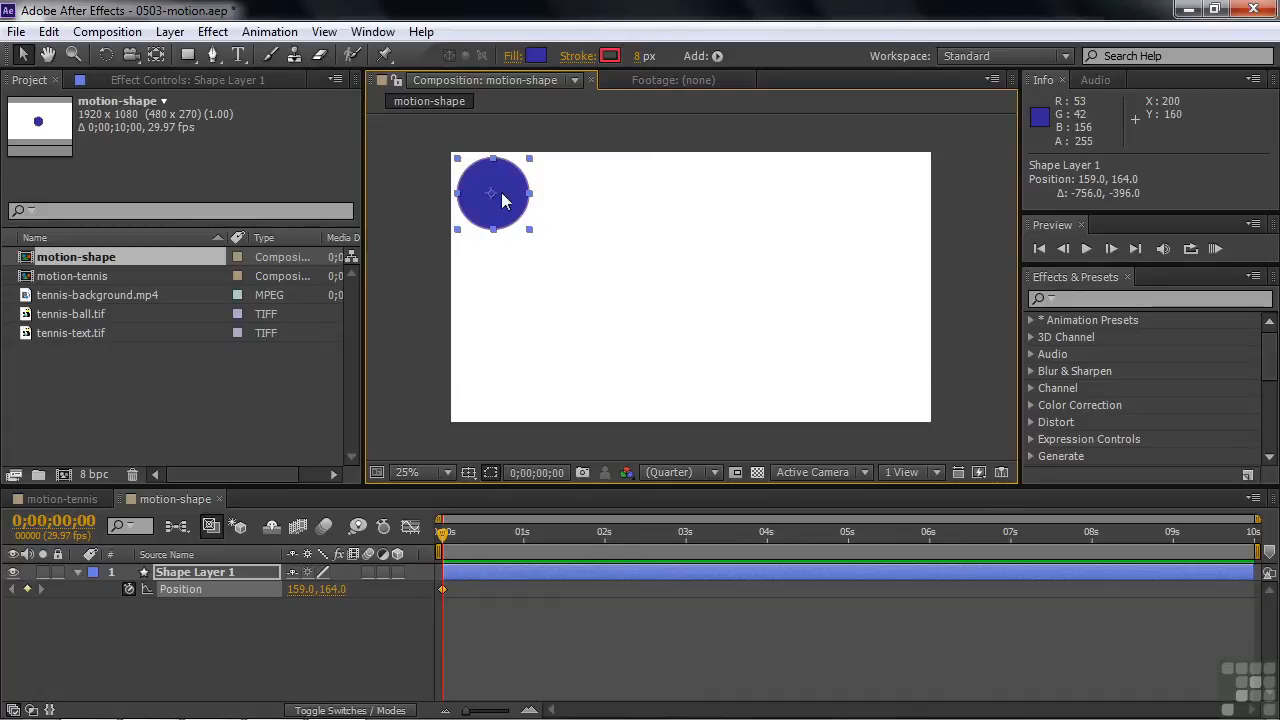
Keyframe the circle in the lower-right corner (about 1755, 928) at 0;00;01;28 and the upper-right corner (about 1751, 156) at 0;00;03;28
left_click_drag(443, 531, 601, 534)
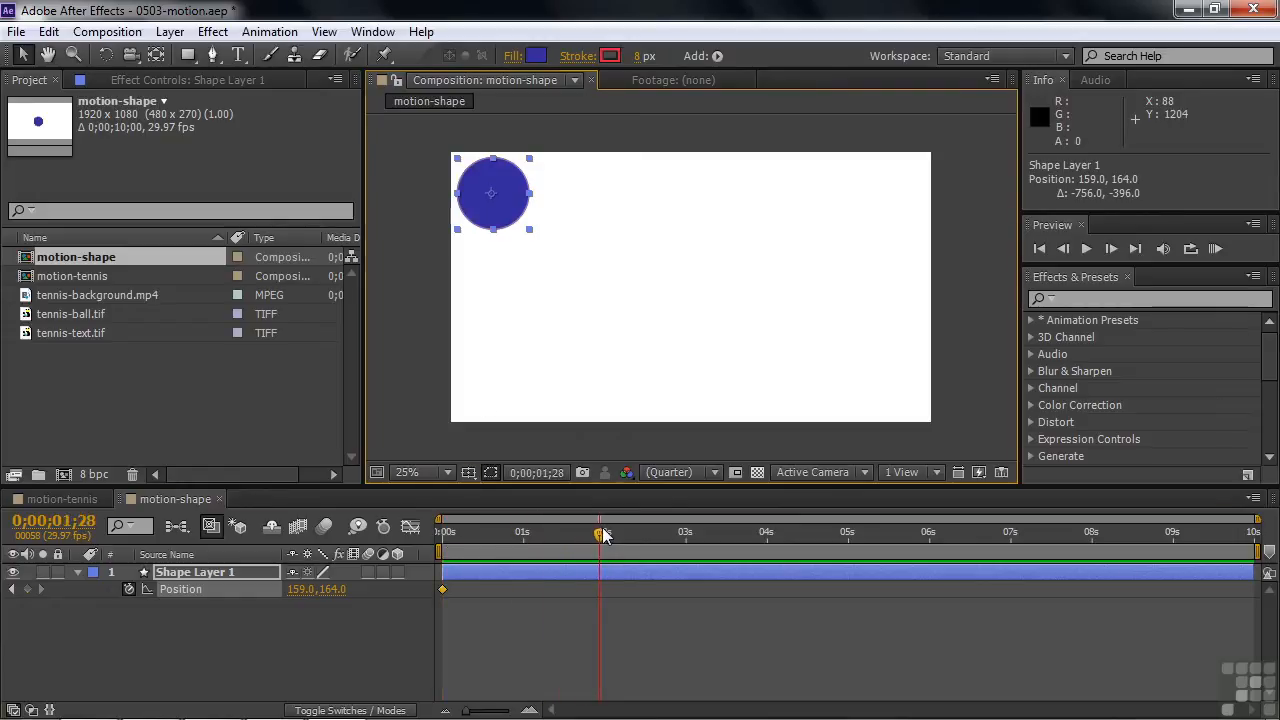
left_click_drag(509, 194, 905, 387)
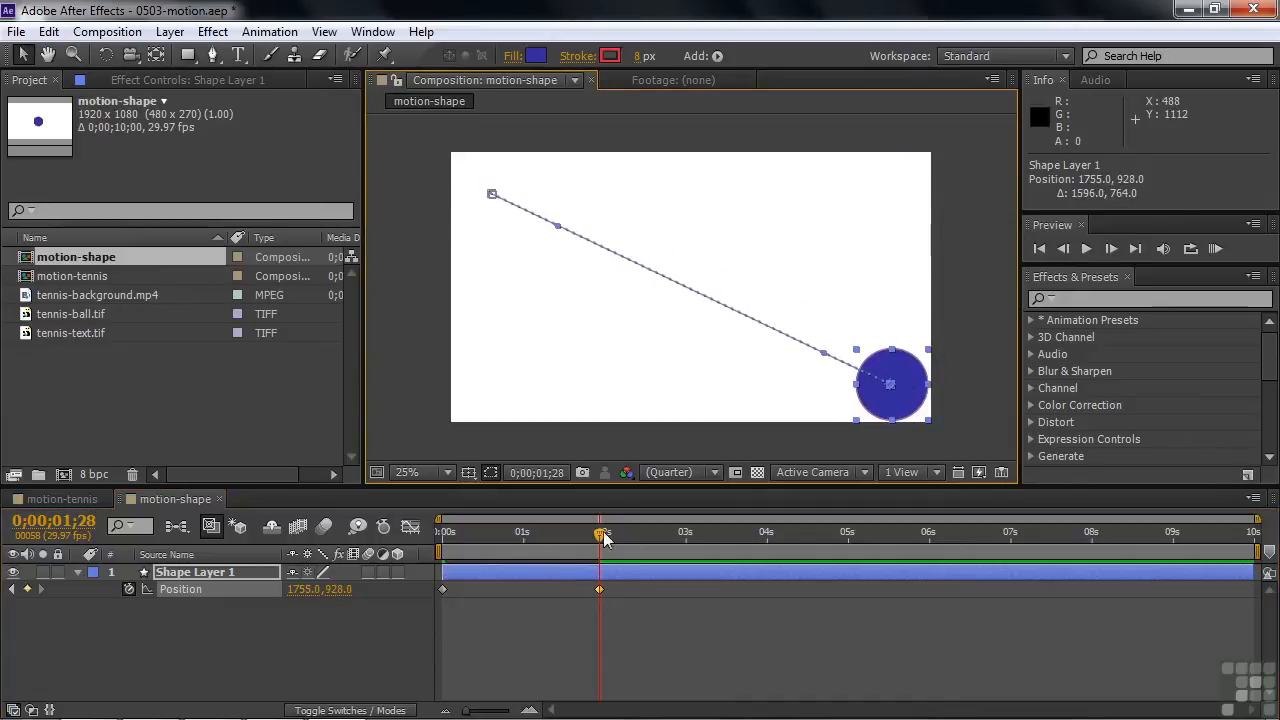
left_click_drag(603, 545, 763, 550)
left_click_drag(900, 390, 897, 196)
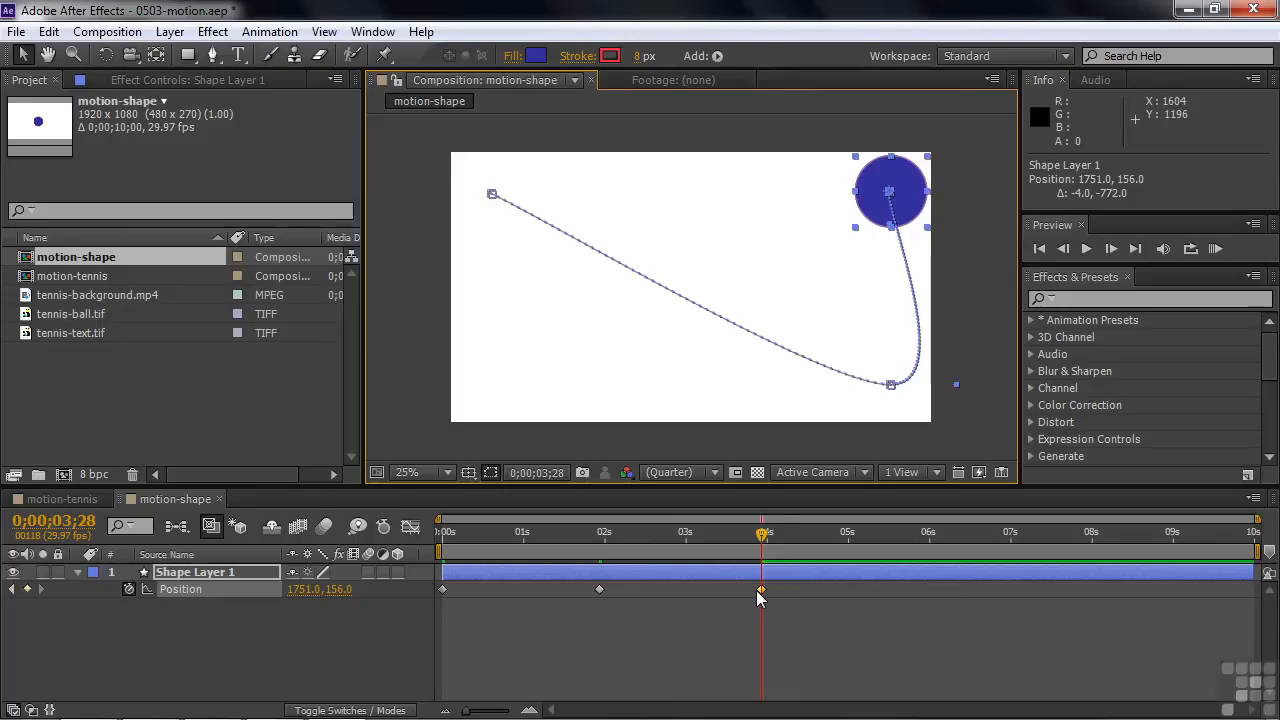
left_click(599, 590)
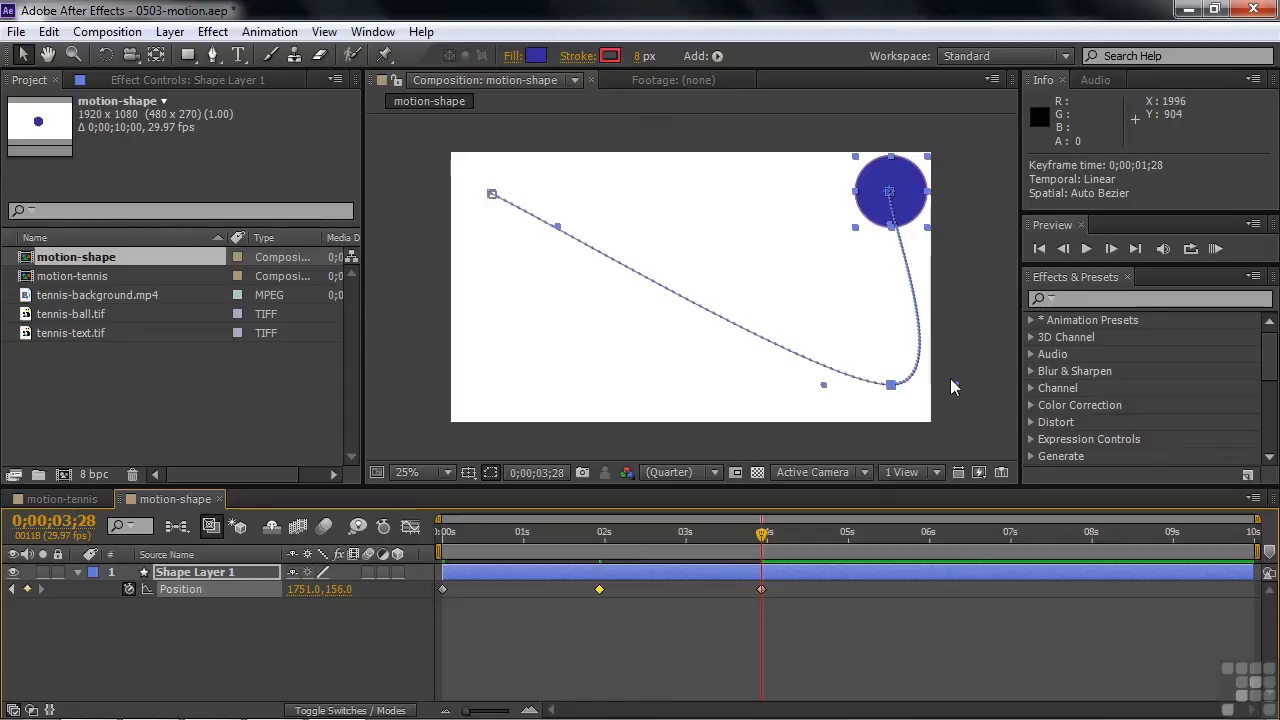
Add Position keyframes for the circle at 0;00;06;02 (about 155, 916), 0;00;08;00 (about 919, 144) and 0;00;09;27 (about 967, 916)
left_click_drag(762, 534, 931, 532)
left_click_drag(903, 200, 506, 390)
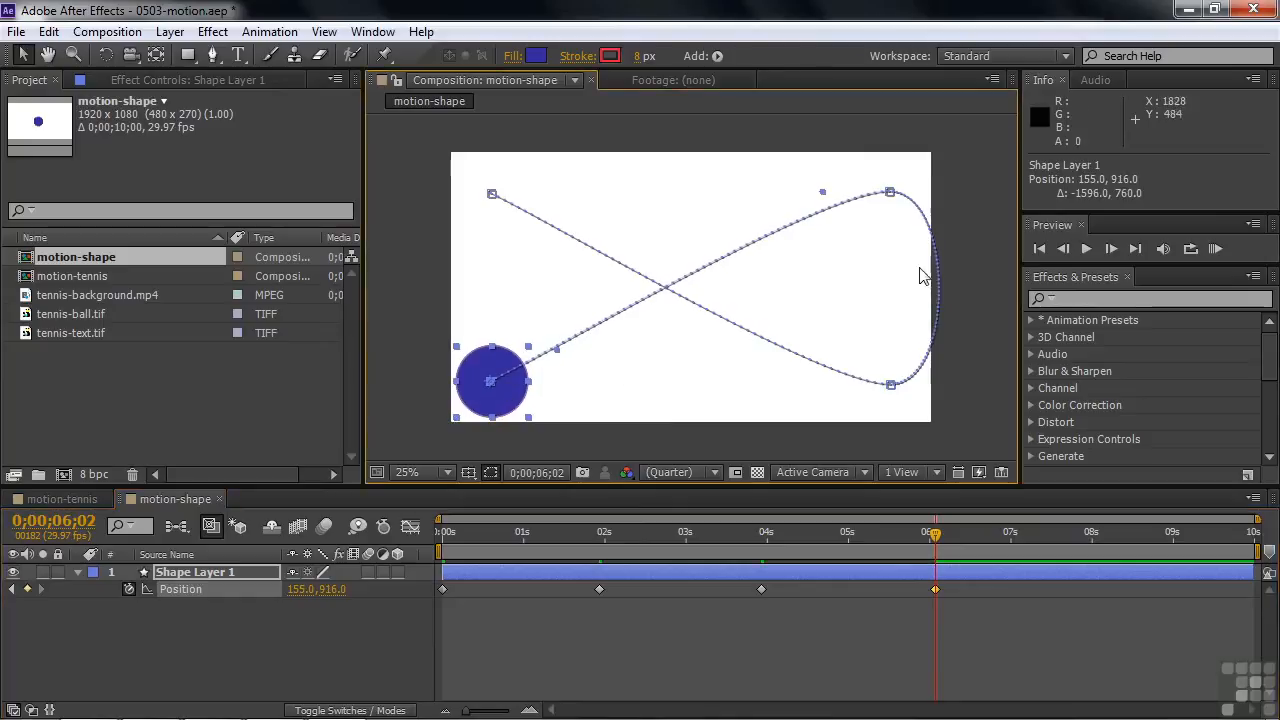
left_click_drag(960, 532, 1094, 534)
left_click_drag(503, 386, 712, 198)
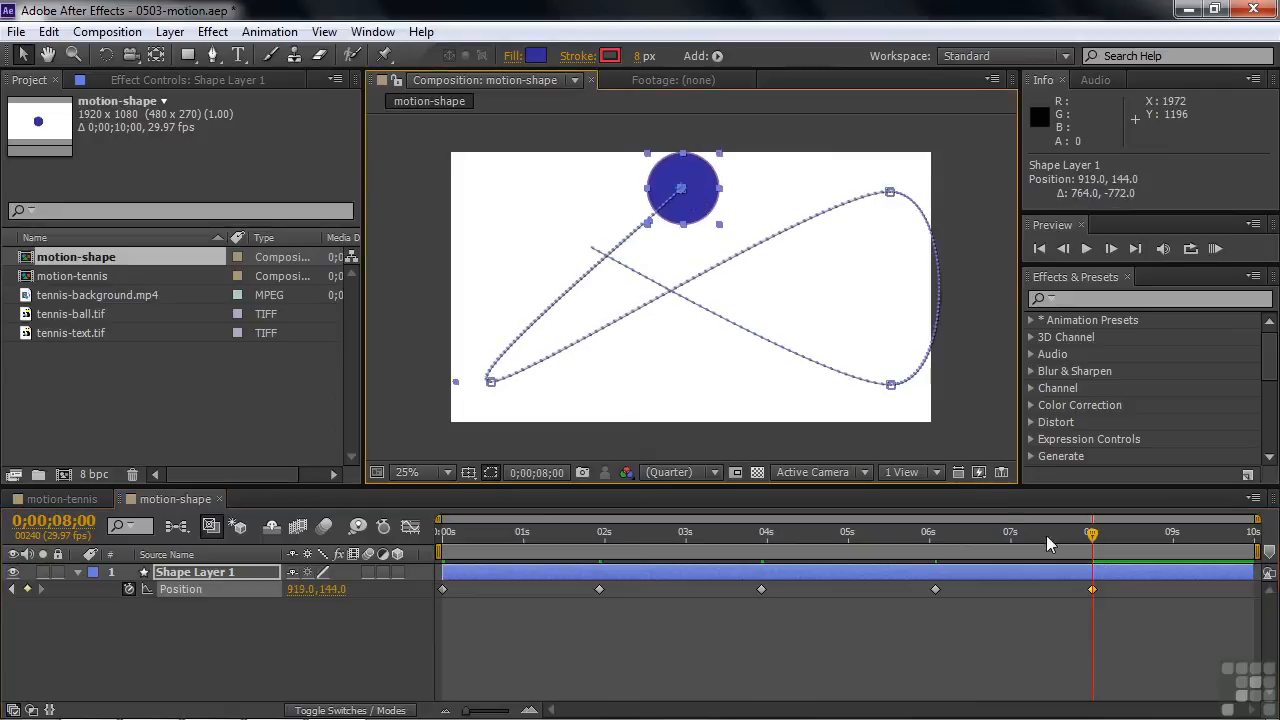
left_click_drag(1094, 535, 1249, 545)
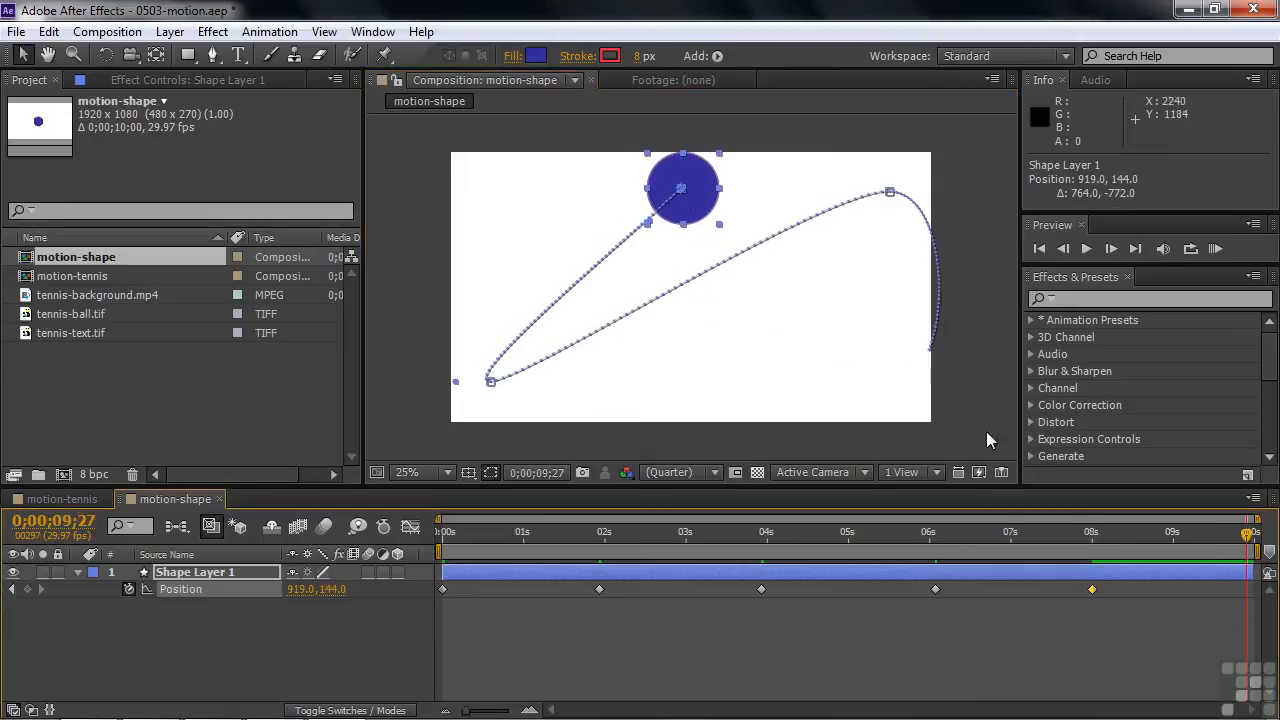
left_click_drag(690, 210, 695, 416)
Preview the circle's keyframed motion from the start of the composition and stop the playback near the end
left_click_drag(1249, 549, 425, 553)
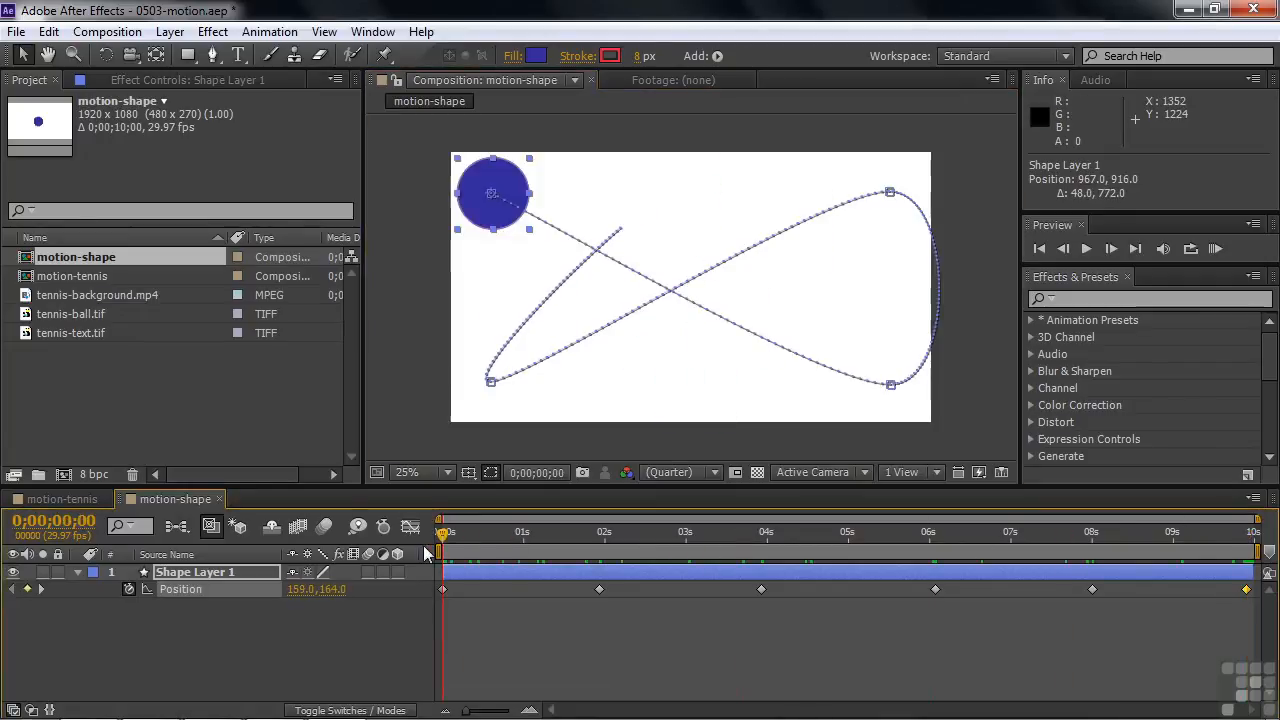
key("space")
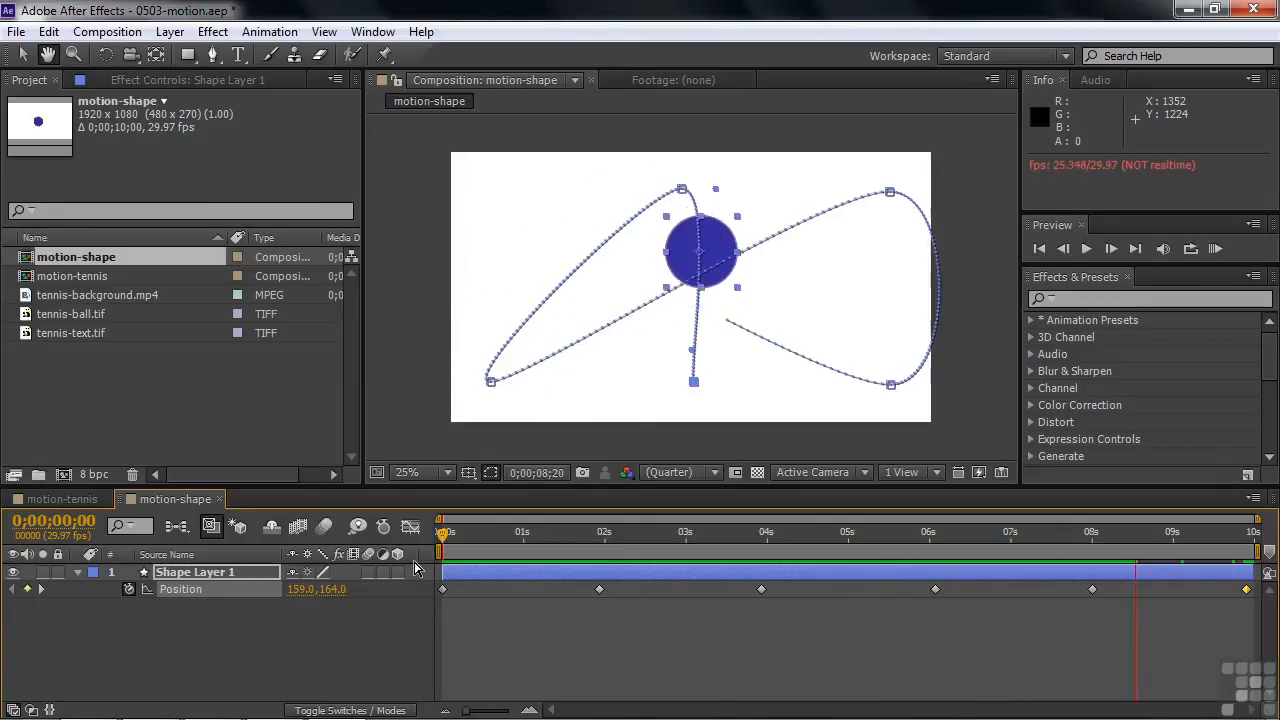
key("space")
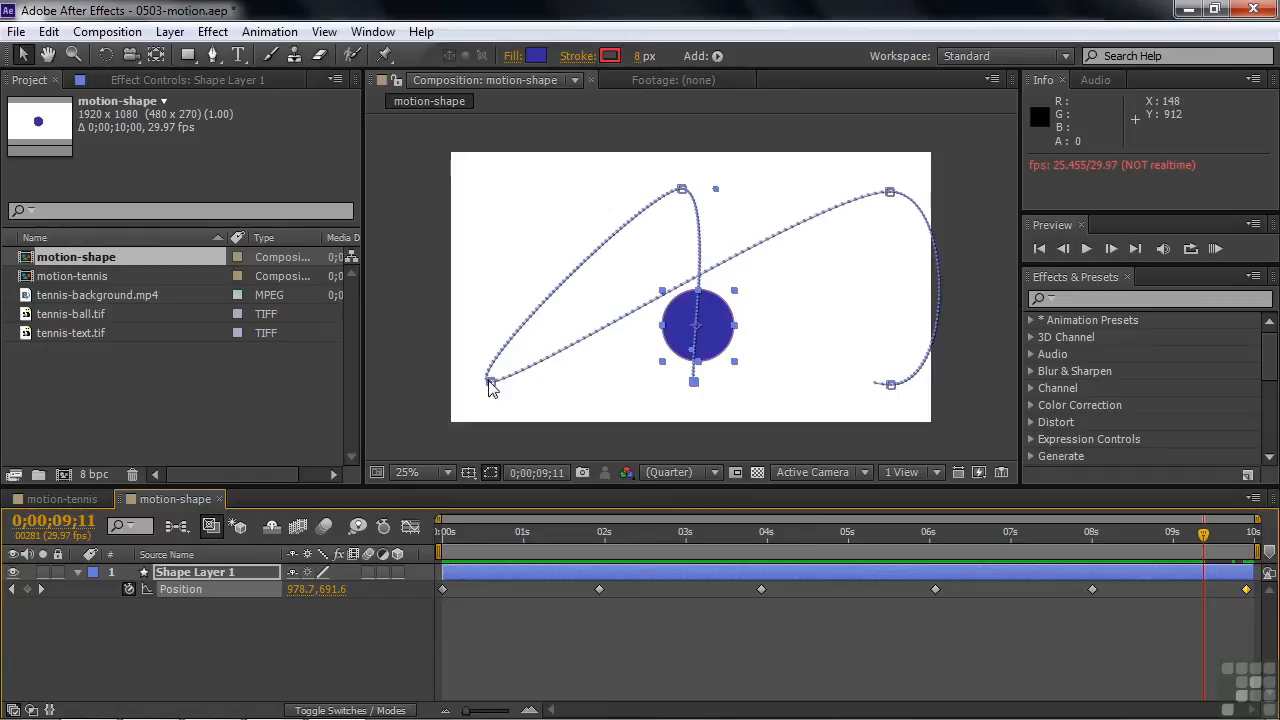
Check the Motion Path options in the Display preferences and leave the preferences without saving changes
left_click(50, 32)
mouse_move(118, 522)
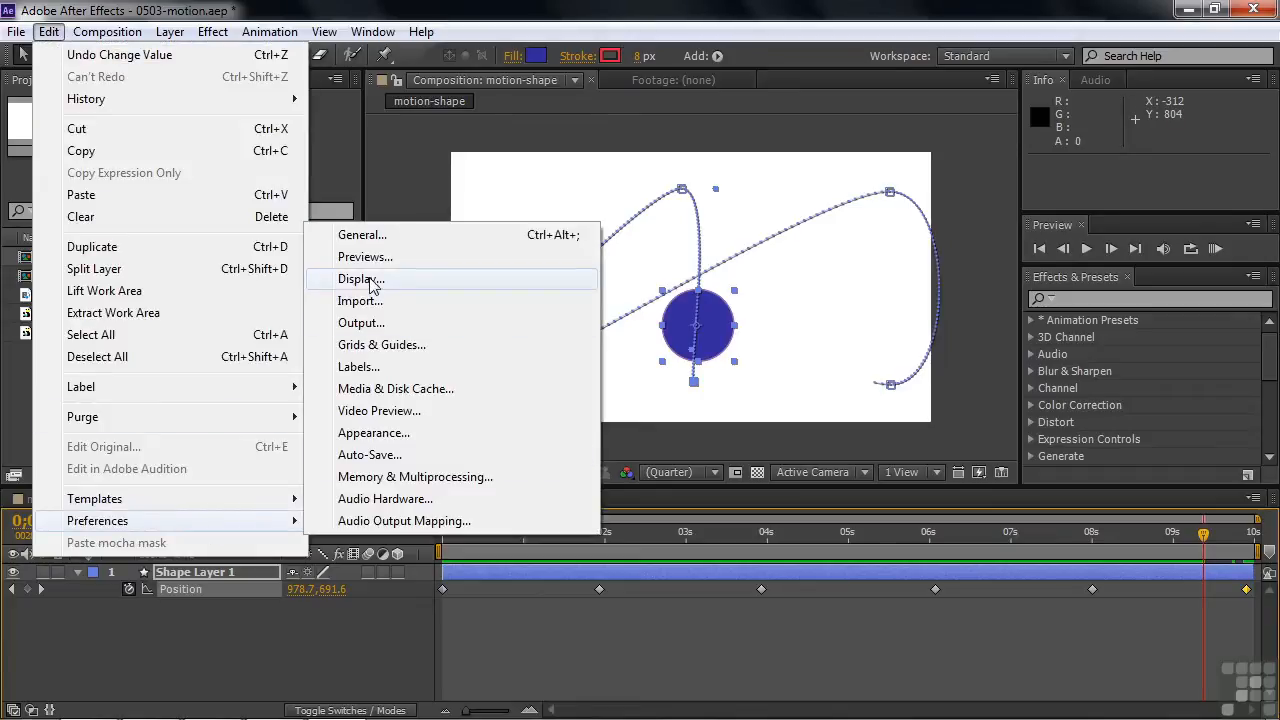
left_click(360, 279)
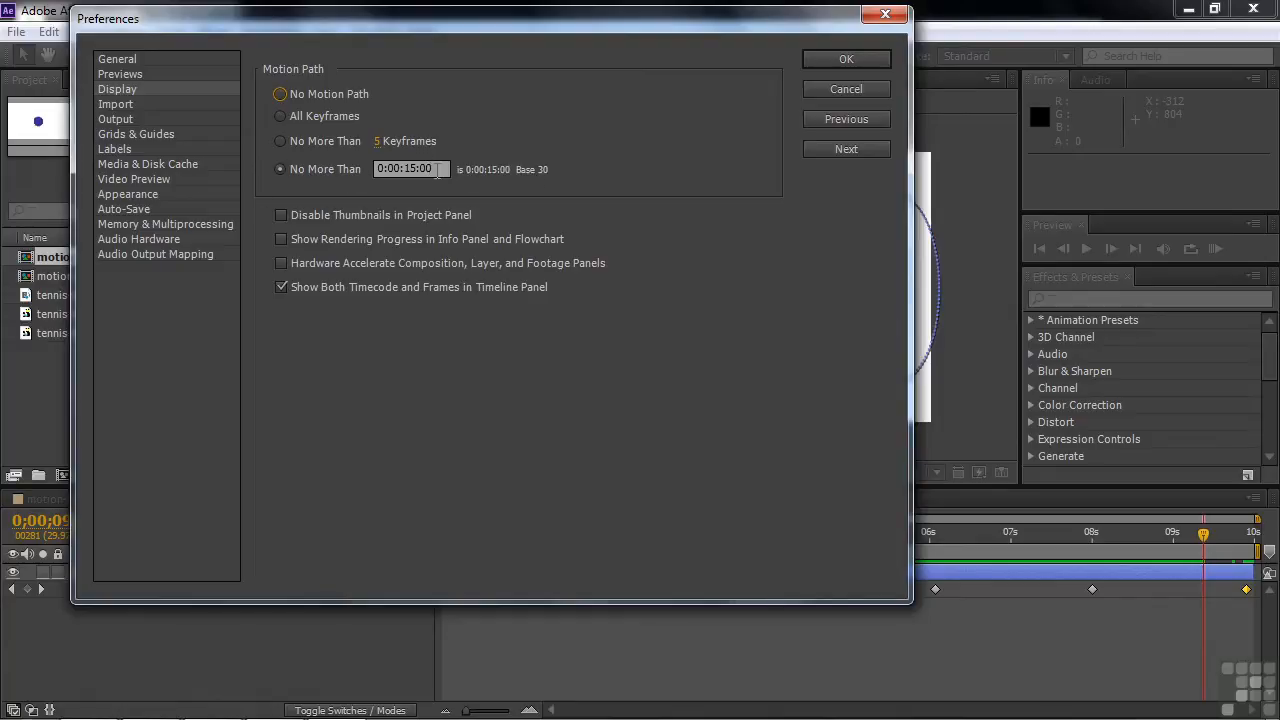
left_click(281, 168)
left_click(861, 88)
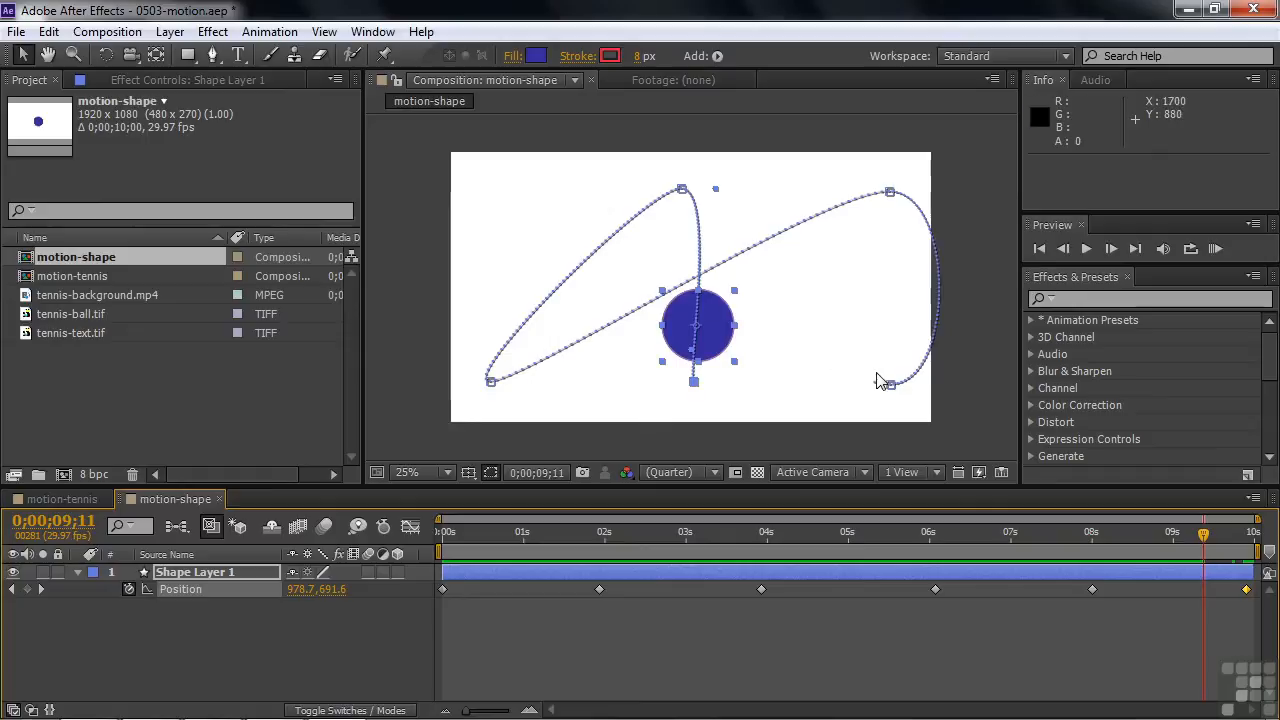
Inspect the motion path at several times and check the Position keyframes at 0;00;01;28 and 0;00;08;00
left_click_drag(1213, 536, 1000, 600)
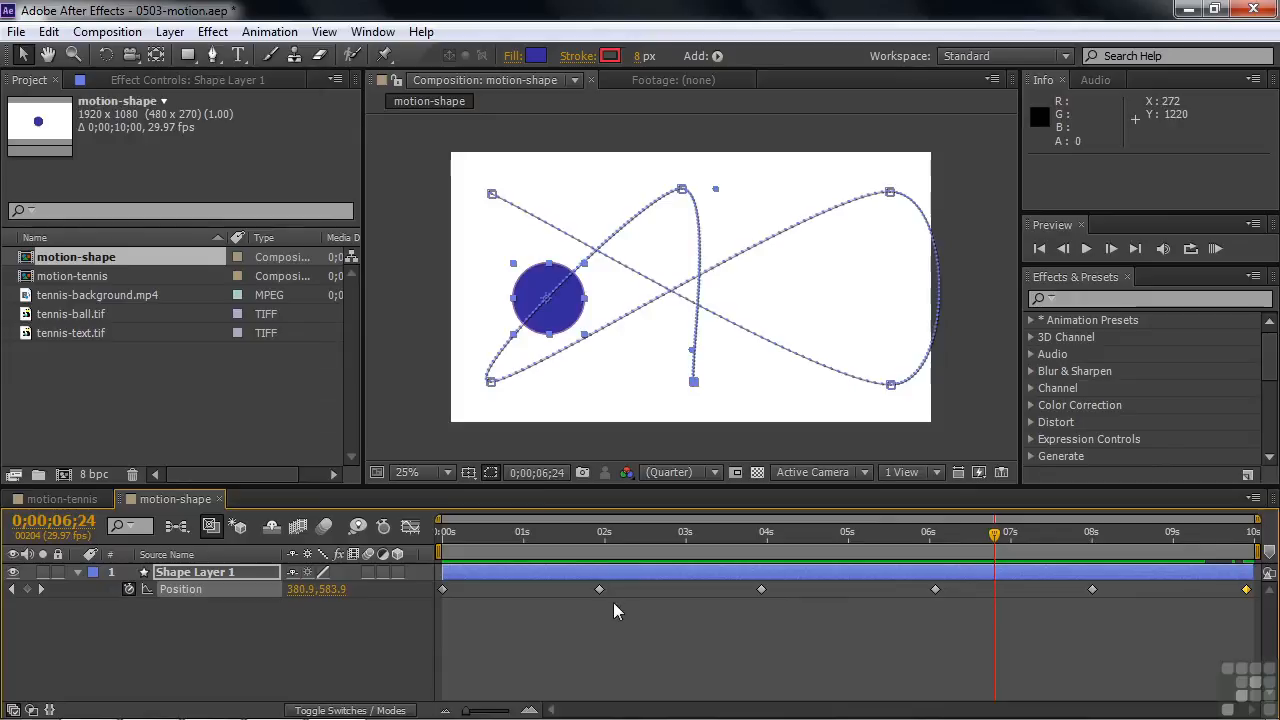
mouse_move(600, 589)
left_click(599, 589)
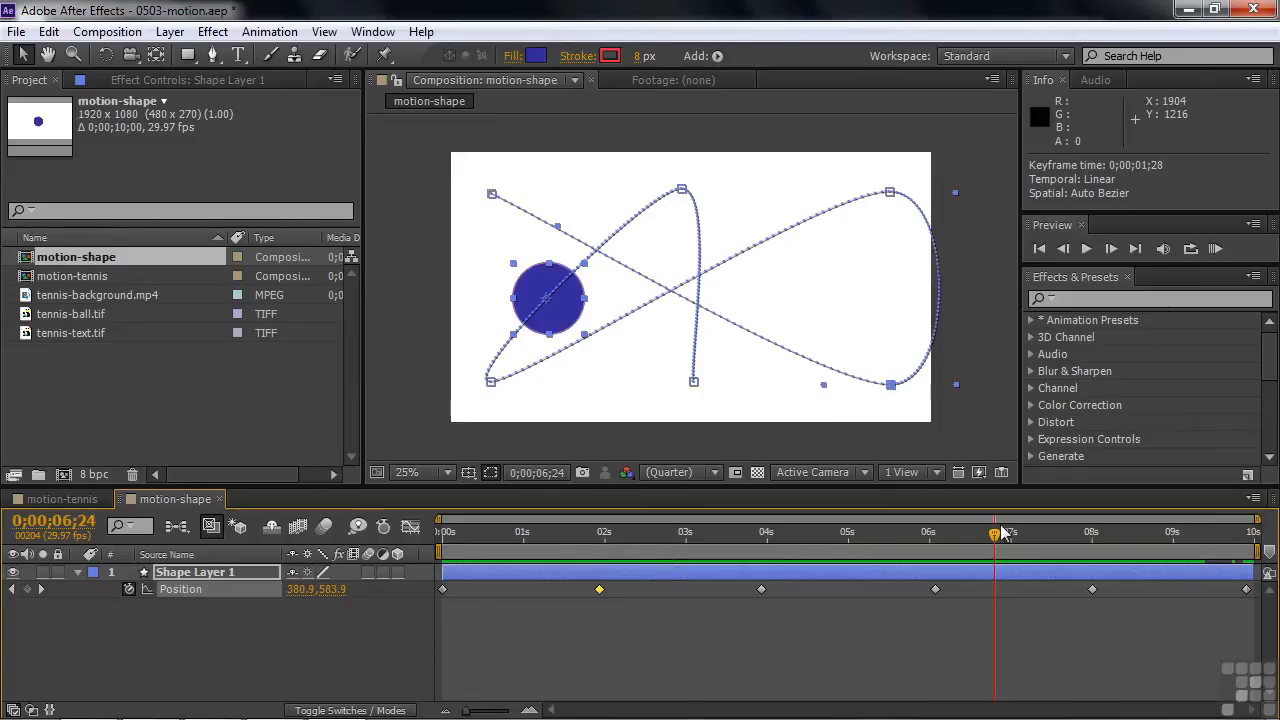
left_click(1092, 589)
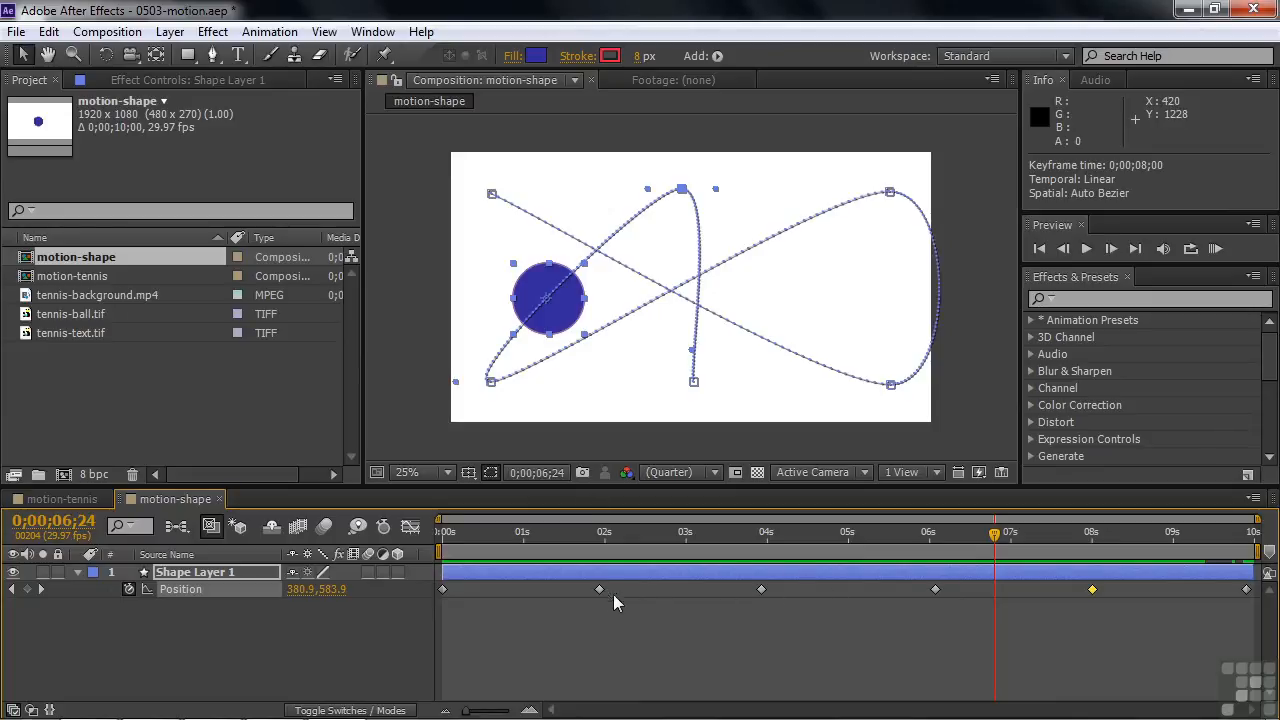
left_click_drag(993, 538, 654, 536)
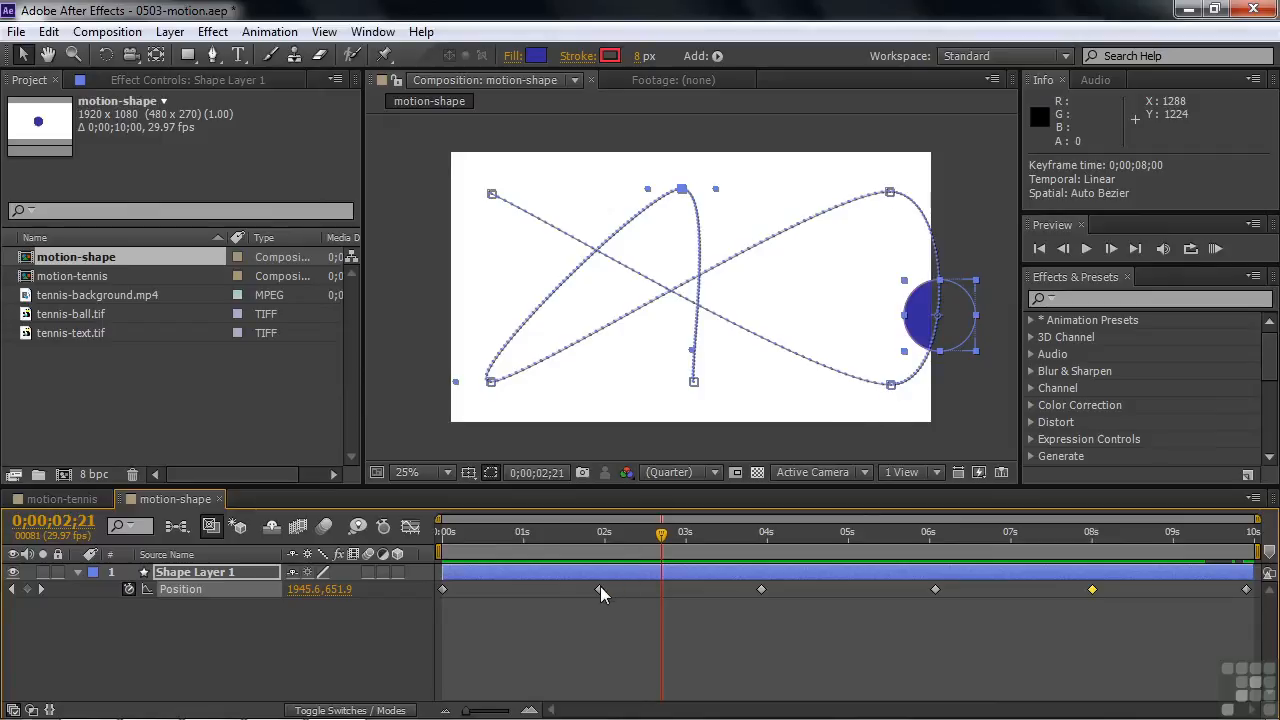
left_click_drag(659, 535, 599, 545)
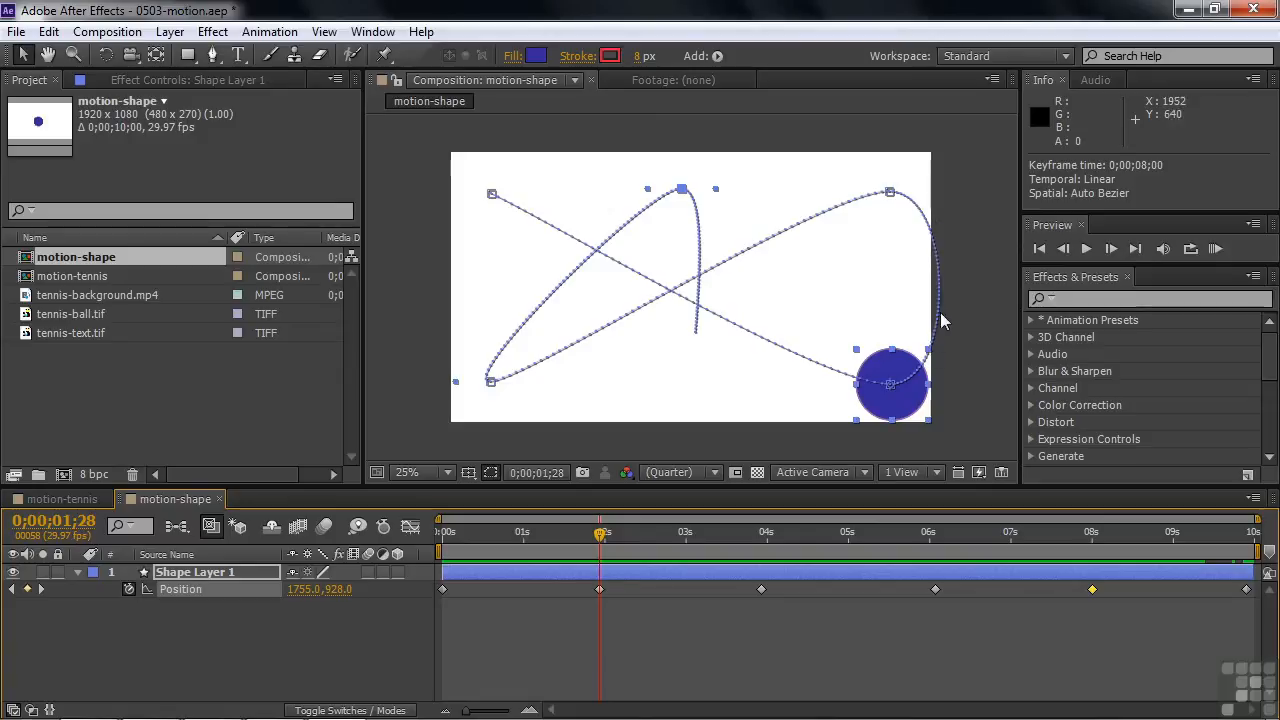
Return to 0;00;00;00 and play the circle's animation again along its full motion path
left_click_drag(600, 538, 443, 548)
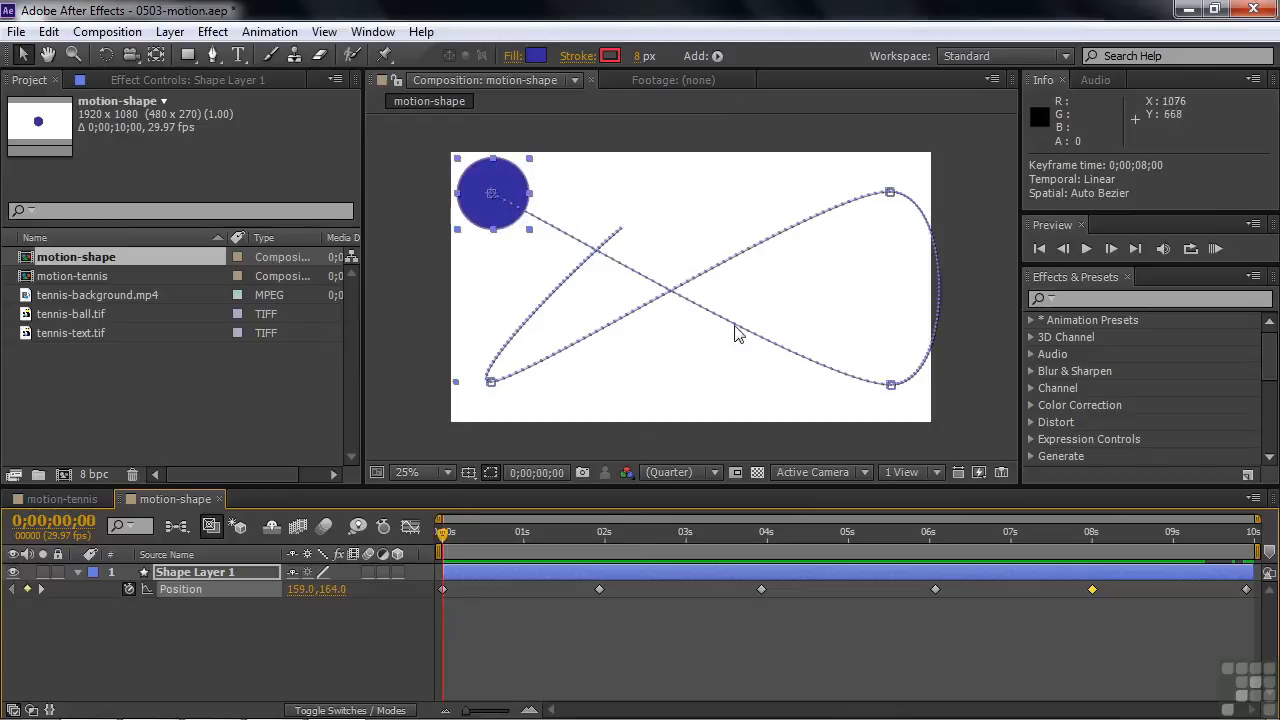
key("space")
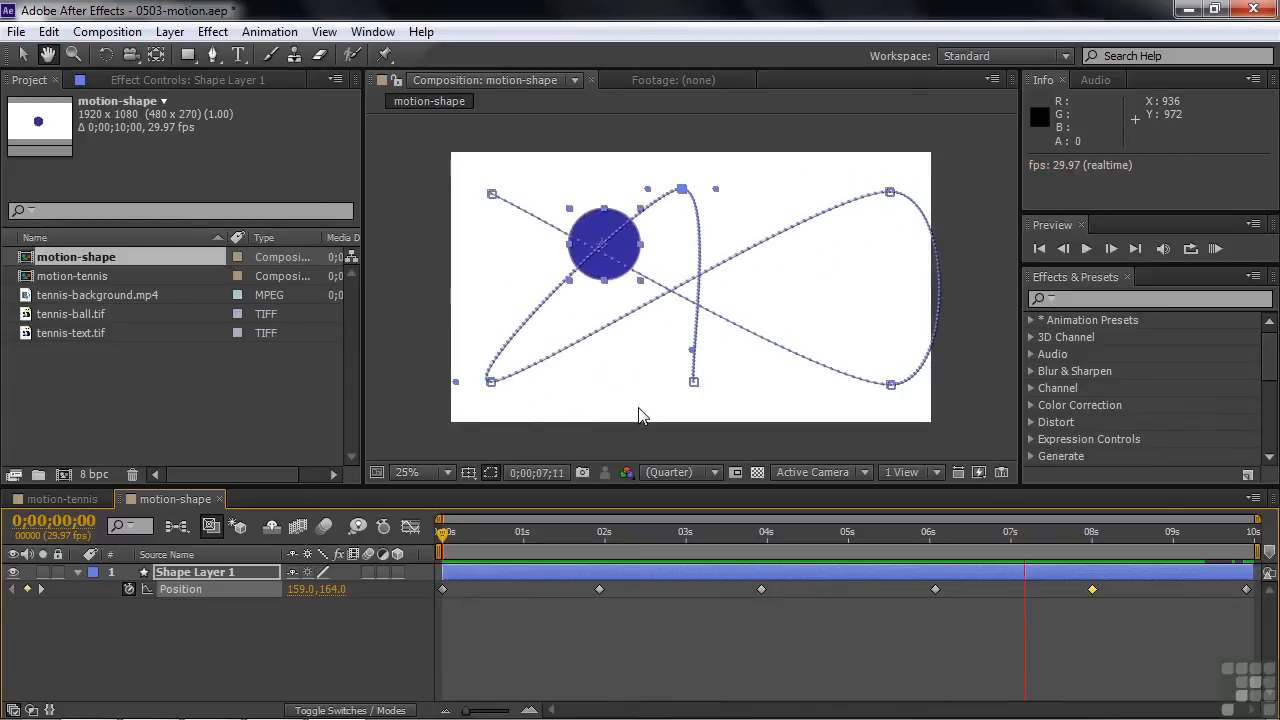
Stop the playback and move the circle's second Position keyframe earlier to 0;00;00;23
key("space")
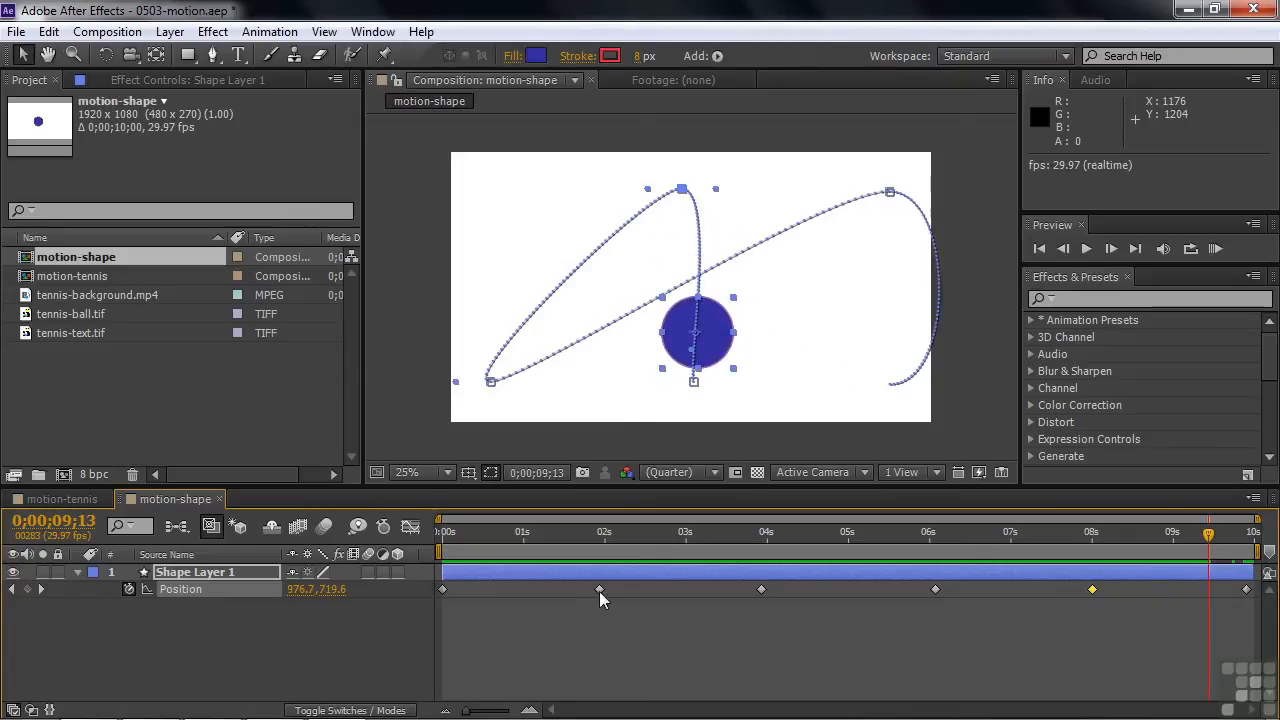
left_click_drag(1208, 540, 503, 569)
left_click_drag(599, 588, 504, 589)
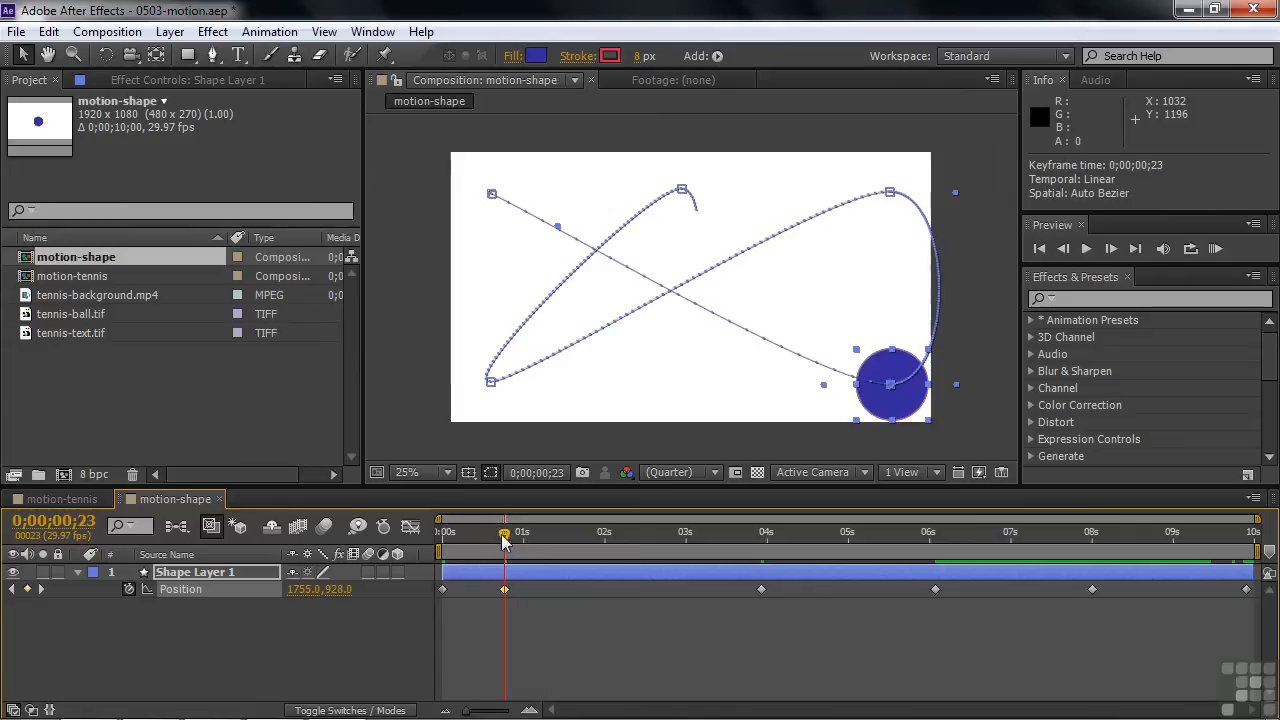
Preview the retimed motion from the start of the composition and again from 0;00;03;04
left_click_drag(500, 528, 440, 529)
key("space")
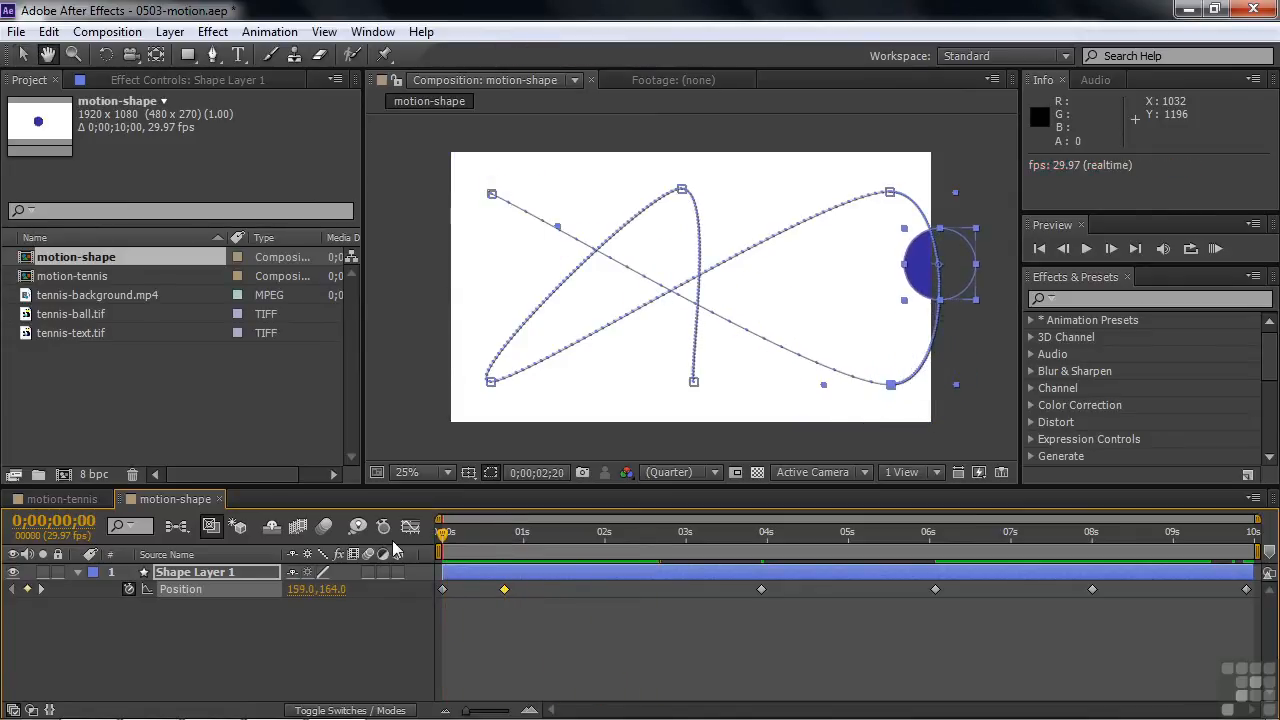
key("space")
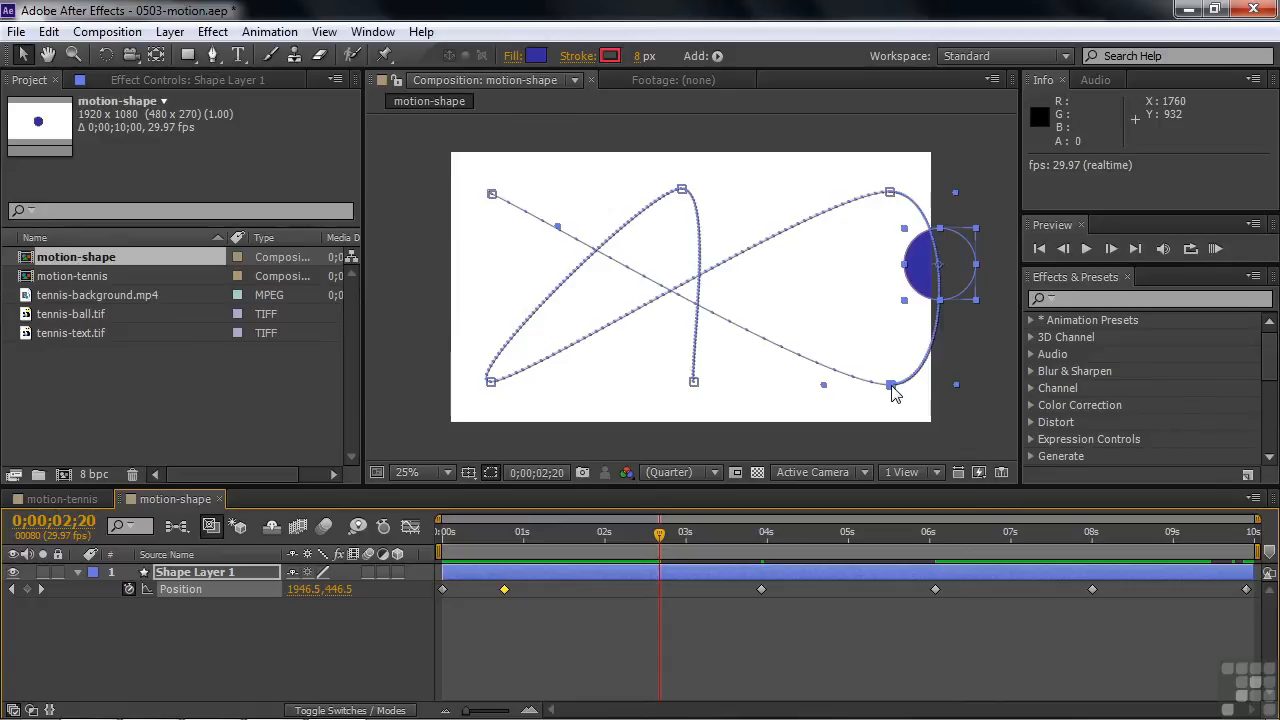
left_click_drag(659, 535, 697, 532)
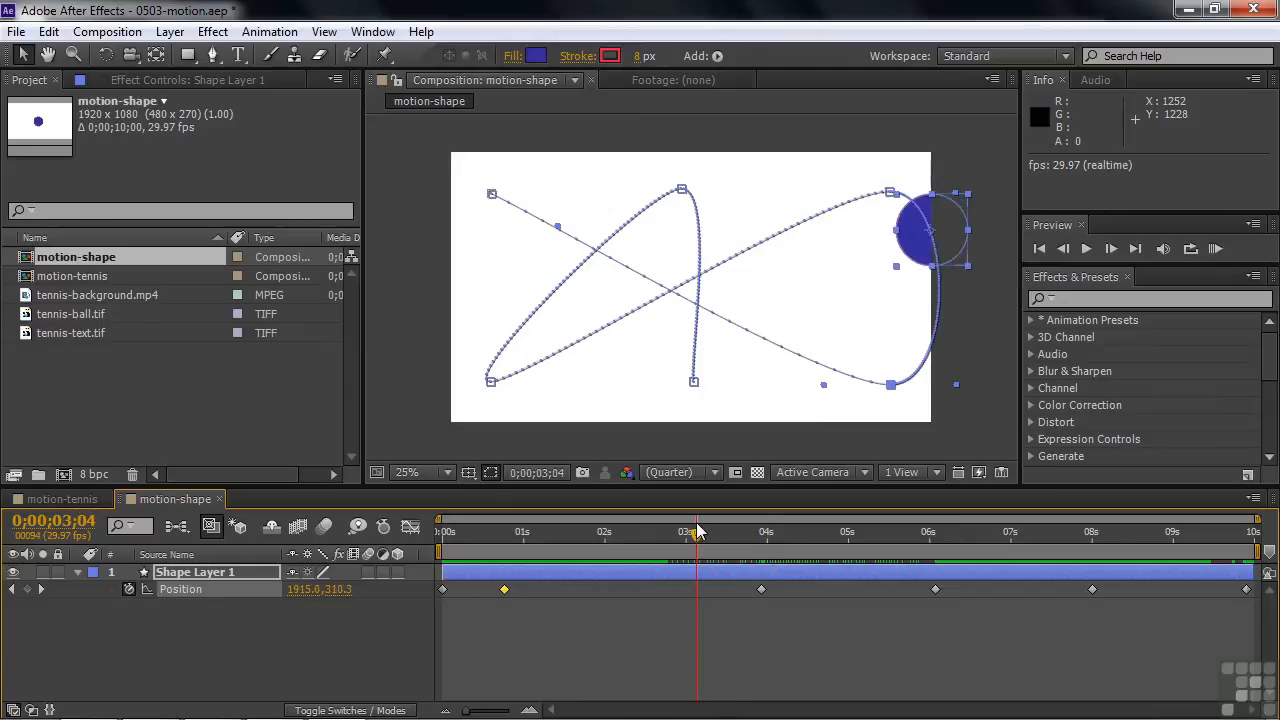
key("space")
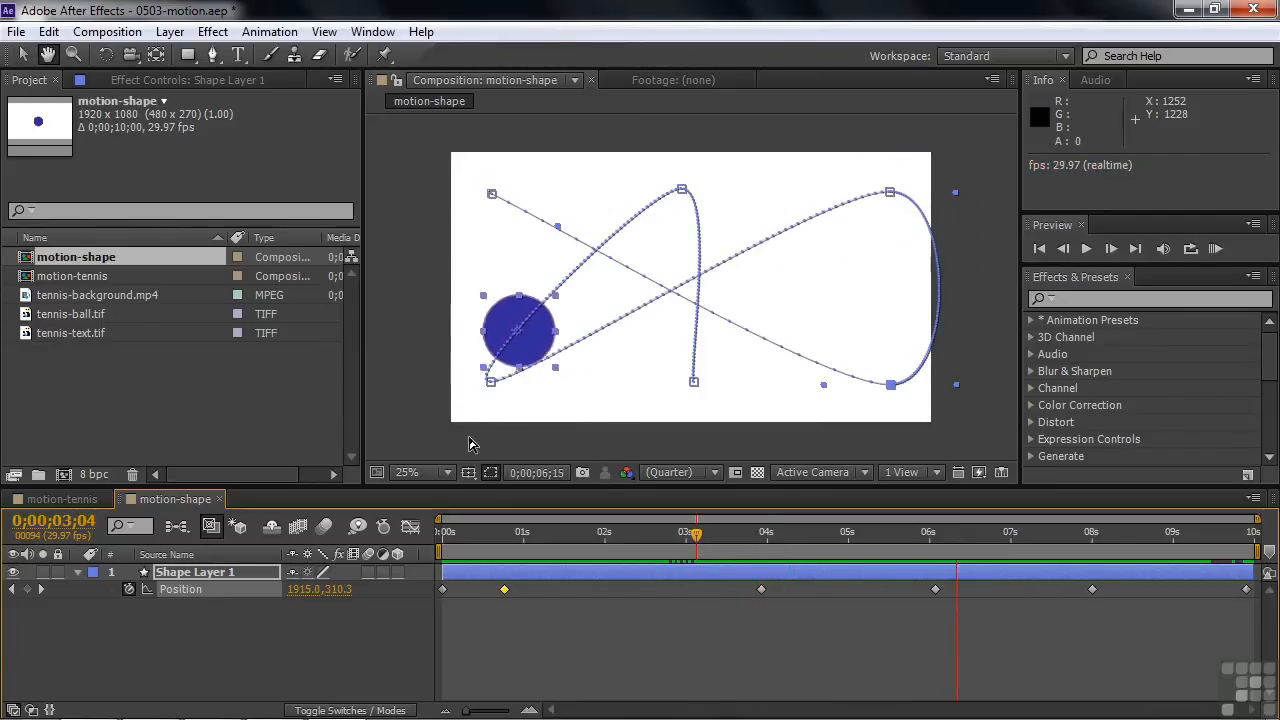
key("space")
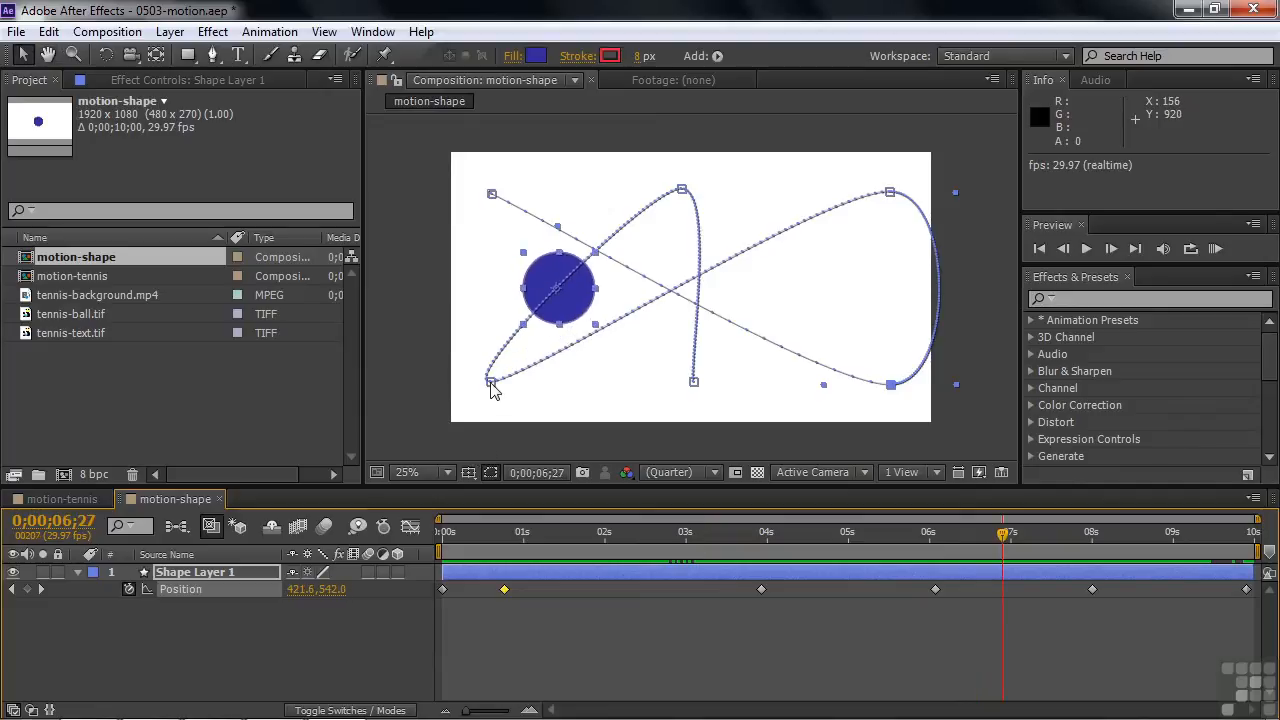
Move the motion path's lower-left keyframe point horizontally inward, and reselect the circle to check the reshaped path
left_click(491, 383)
left_click_drag(490, 382, 629, 386)
left_click(778, 278)
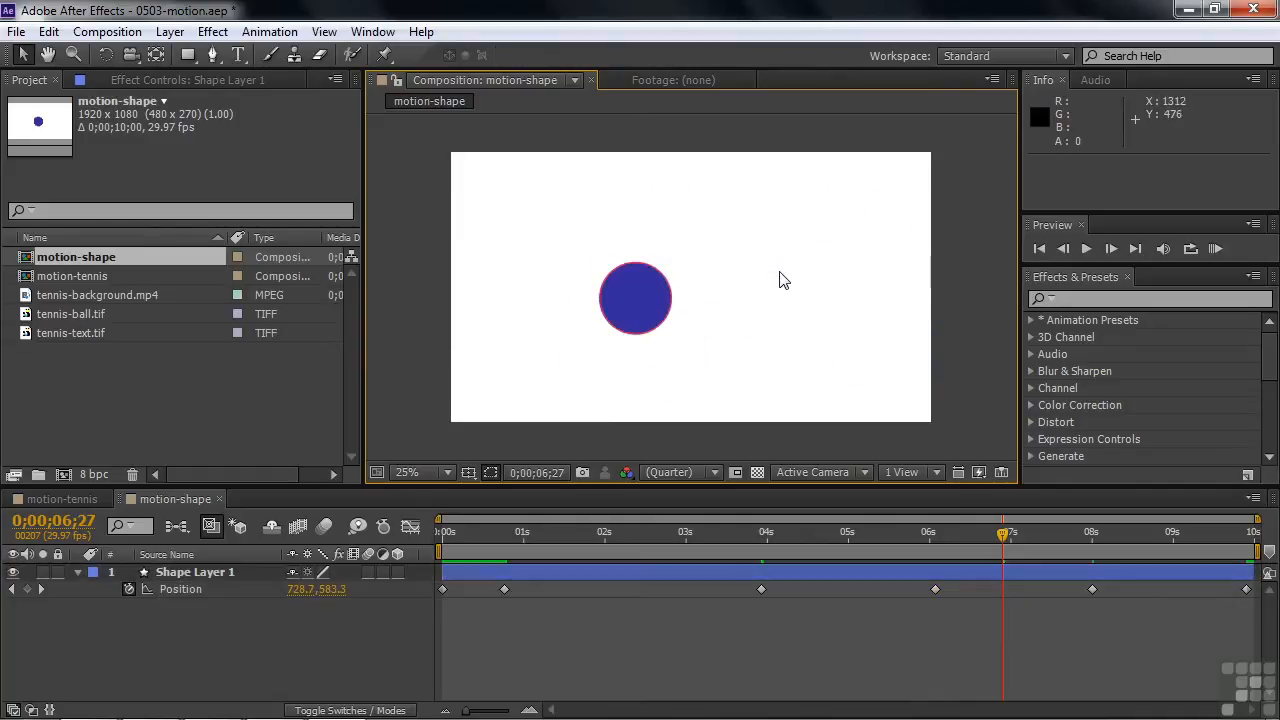
left_click(658, 300)
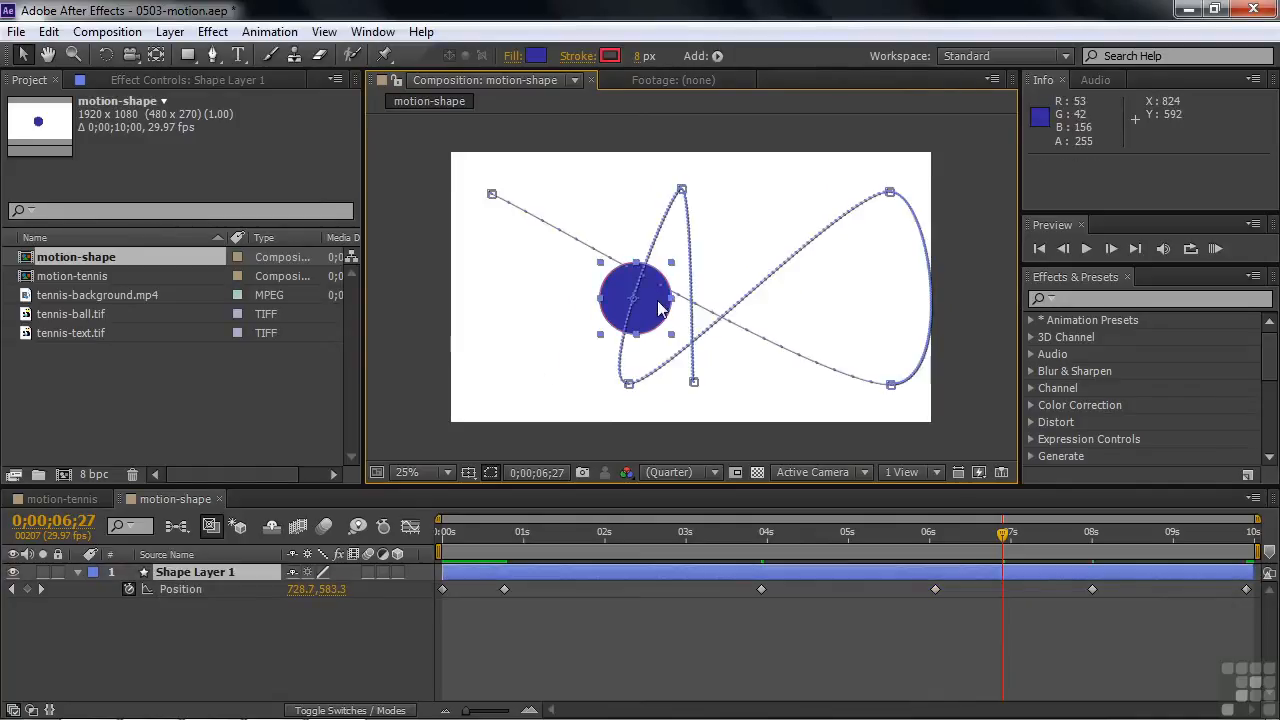
Add Position keyframes by moving the circle to 1236.4, 292.7 at 0;00;05;00 and to 1424.0, 541.0 at 0;00;02;04
left_click_drag(1008, 540, 853, 533)
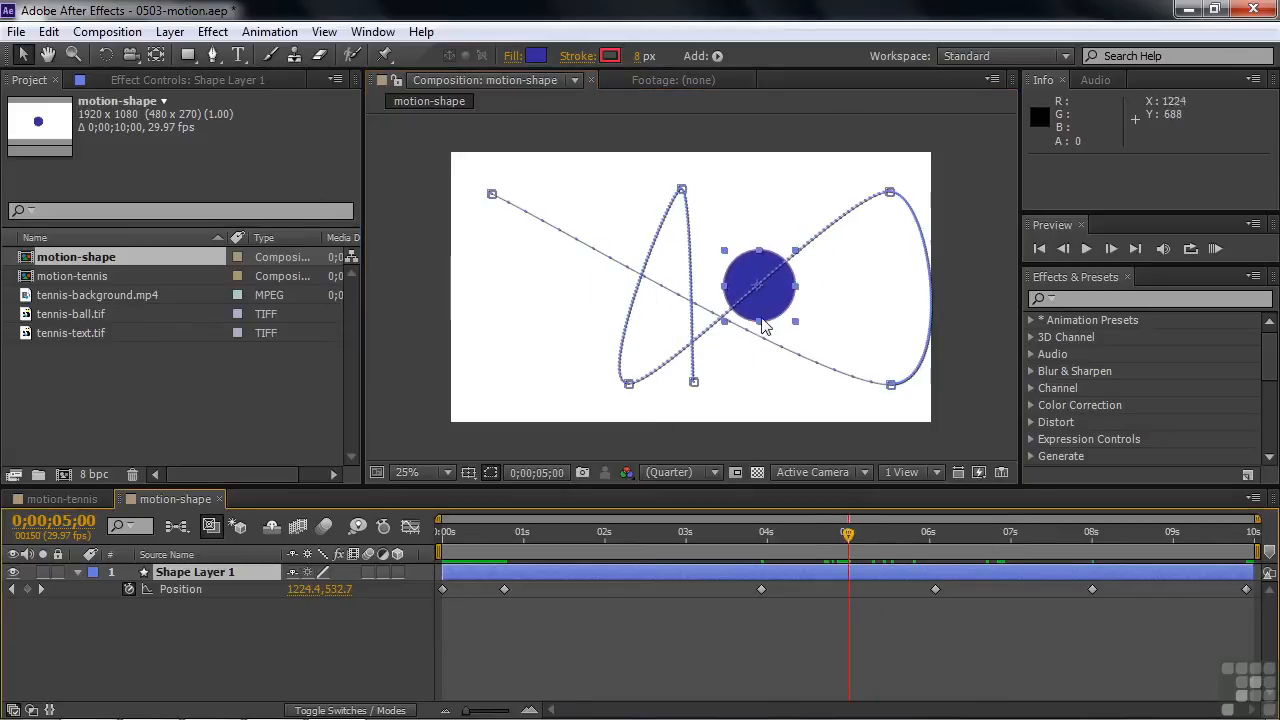
left_click_drag(776, 294, 762, 233)
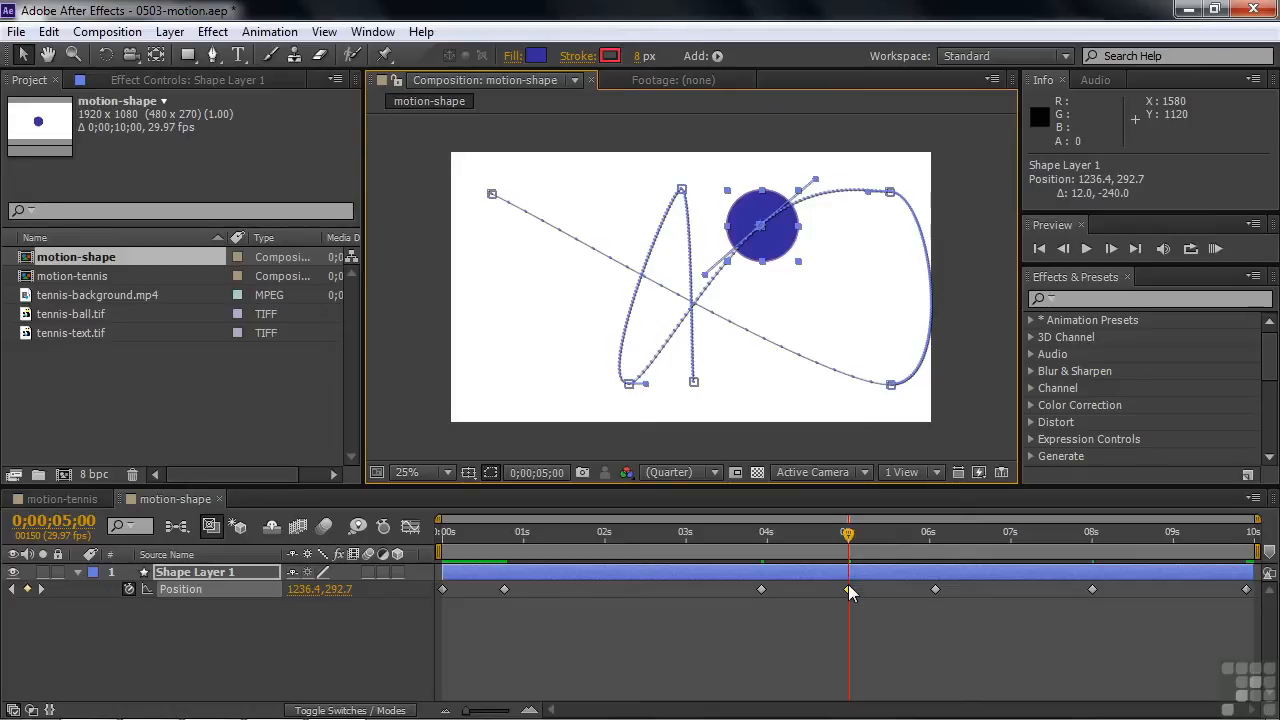
left_click_drag(840, 543, 614, 550)
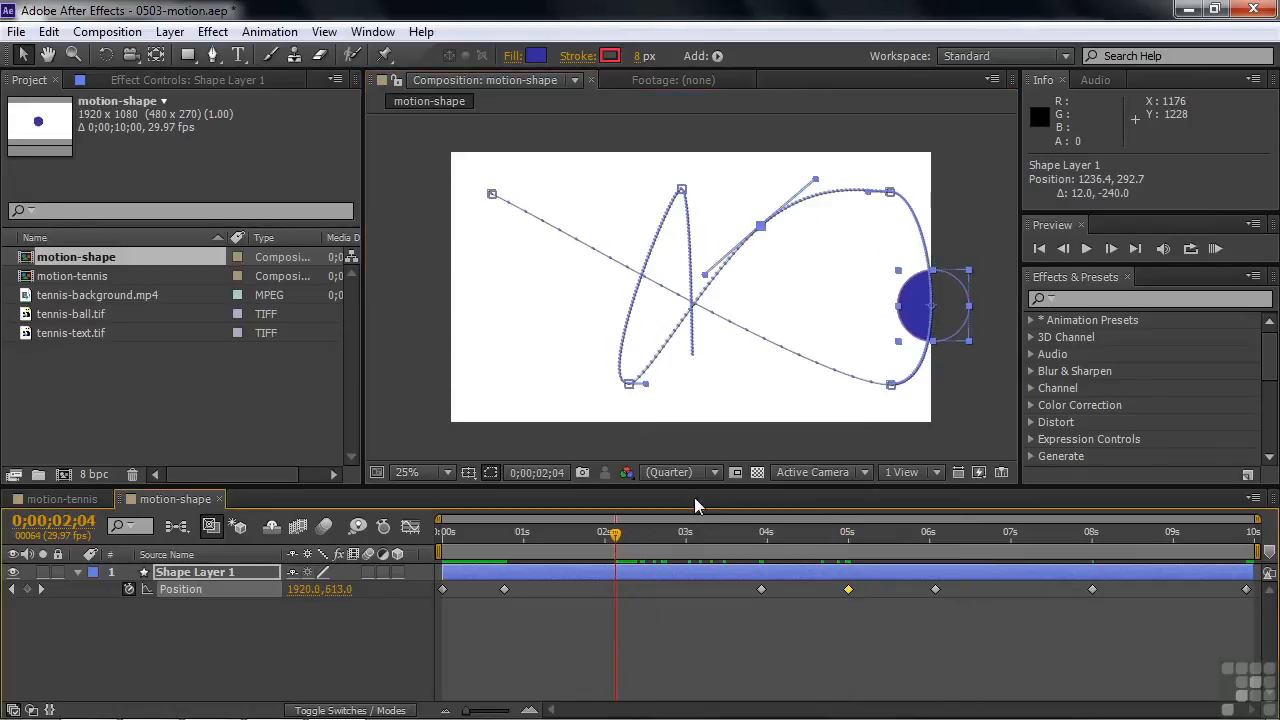
left_click_drag(944, 310, 823, 292)
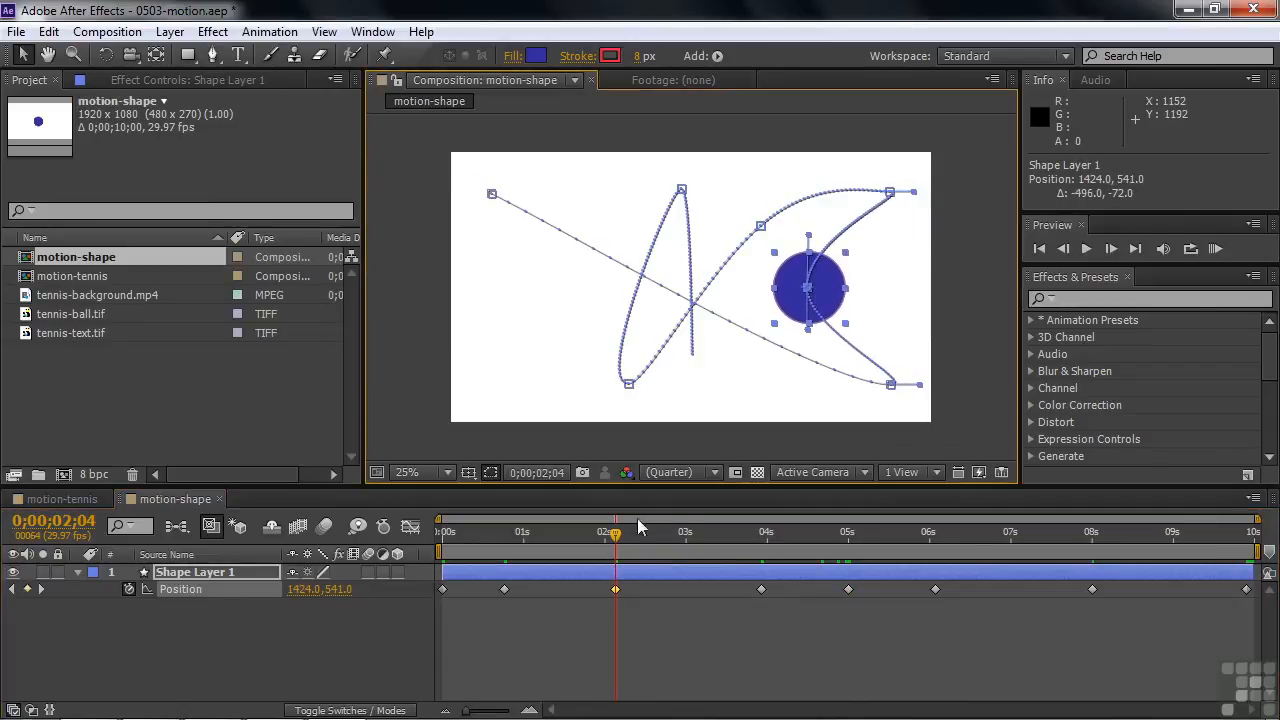
Move the circle's first Position keyframe at 0;00;00;00 outside the frame's left edge to -197.0, 584.0 and preview the motion
left_click_drag(615, 537, 656, 544)
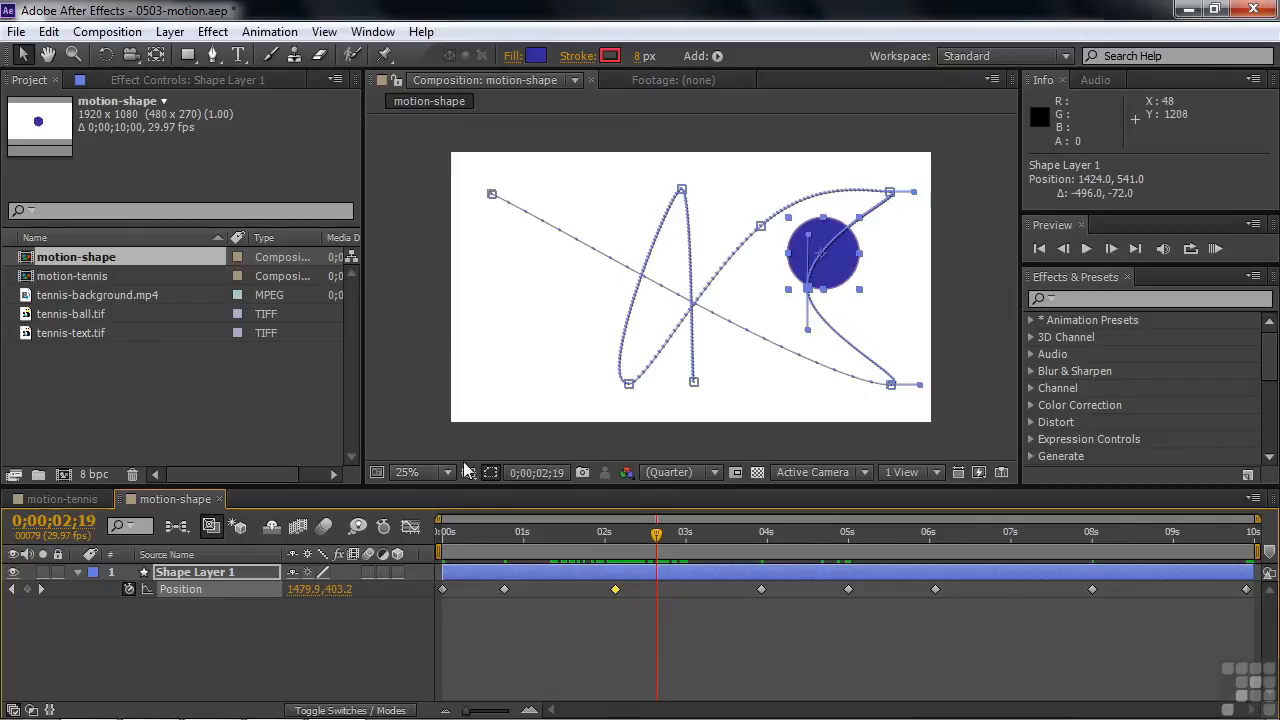
left_click(13, 590)
left_click(13, 590)
left_click(13, 590)
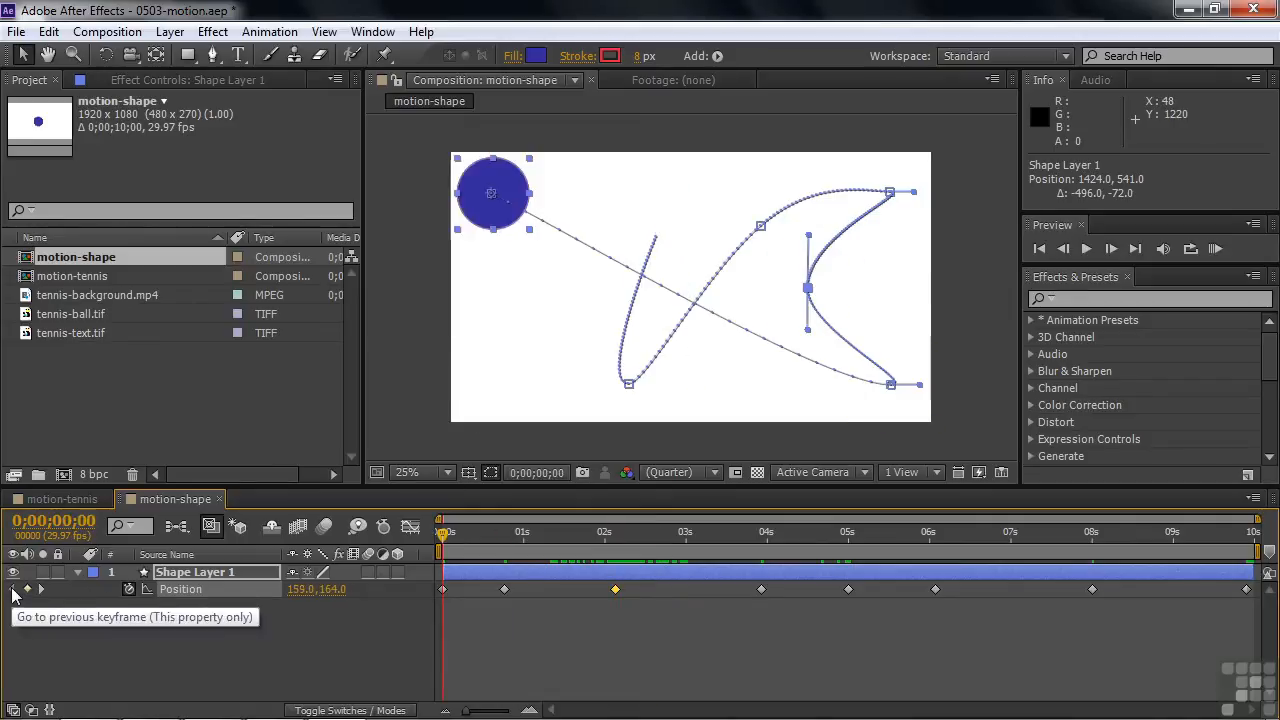
left_click_drag(499, 195, 411, 299)
key("space")
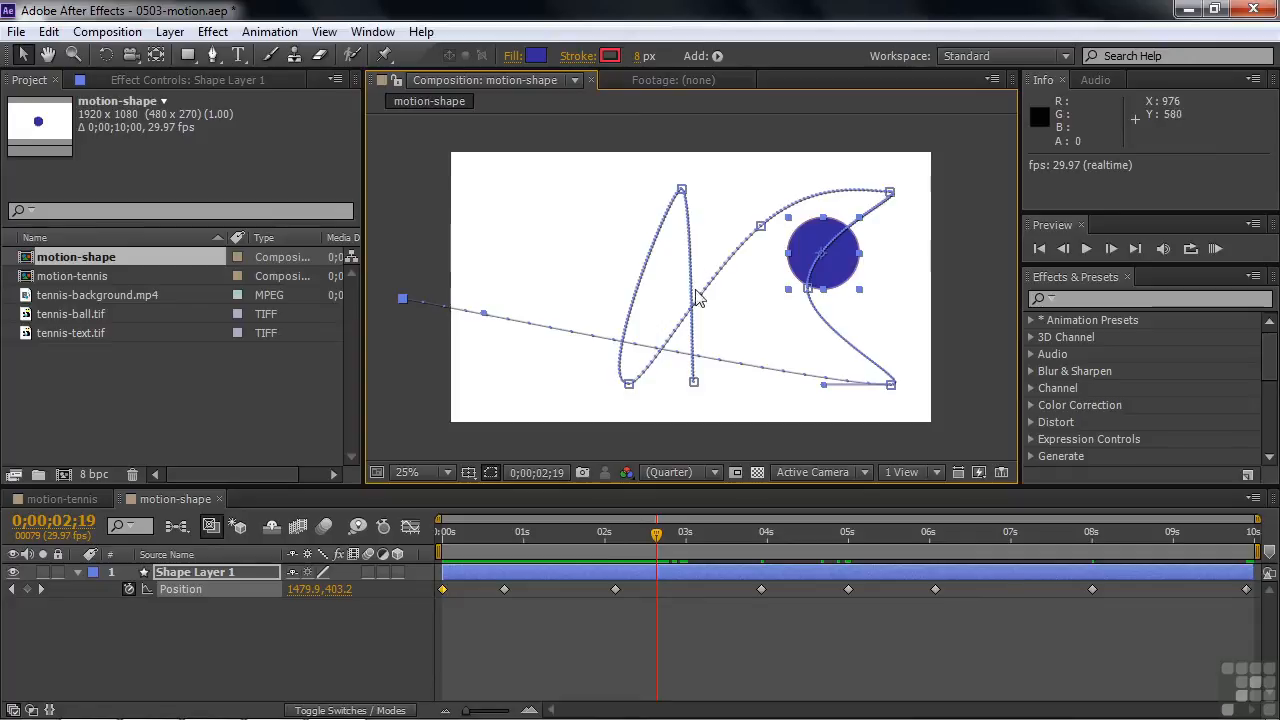
Lengthen both Bezier handles of the path keyframe at 0;00;08;00 almost horizontally to widen the upper curve
left_click(681, 190)
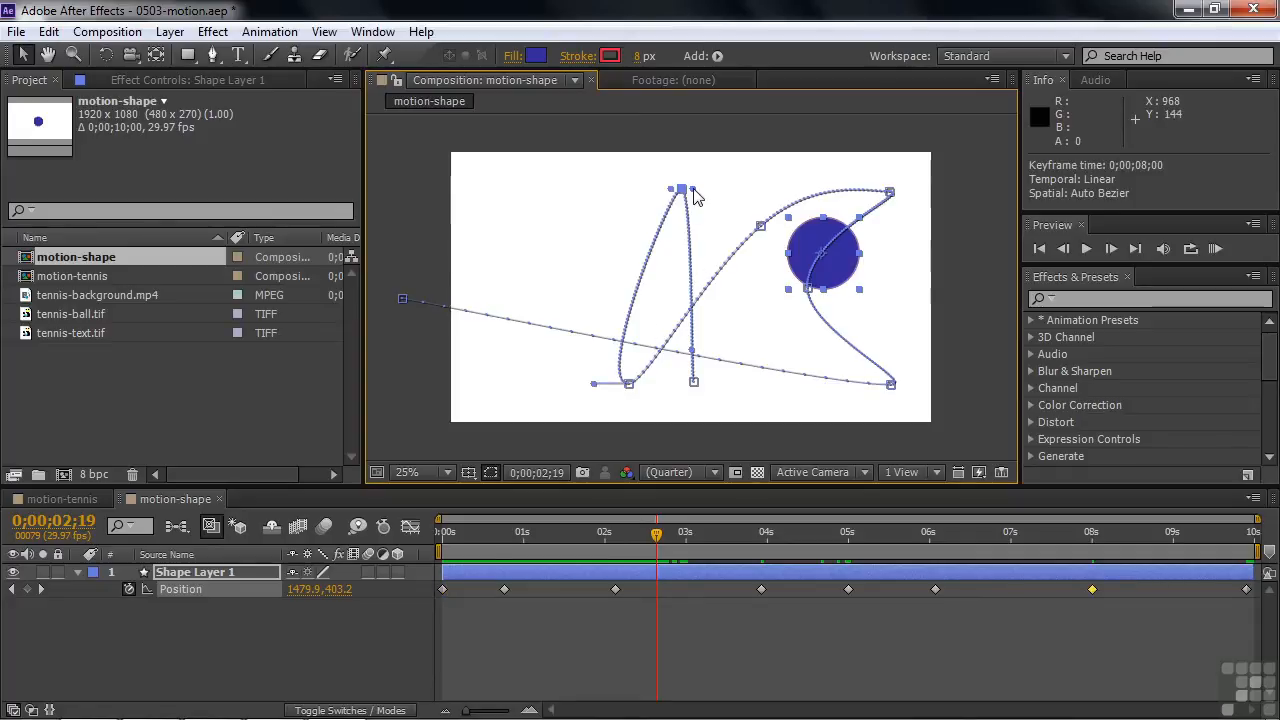
left_click_drag(695, 193, 722, 190)
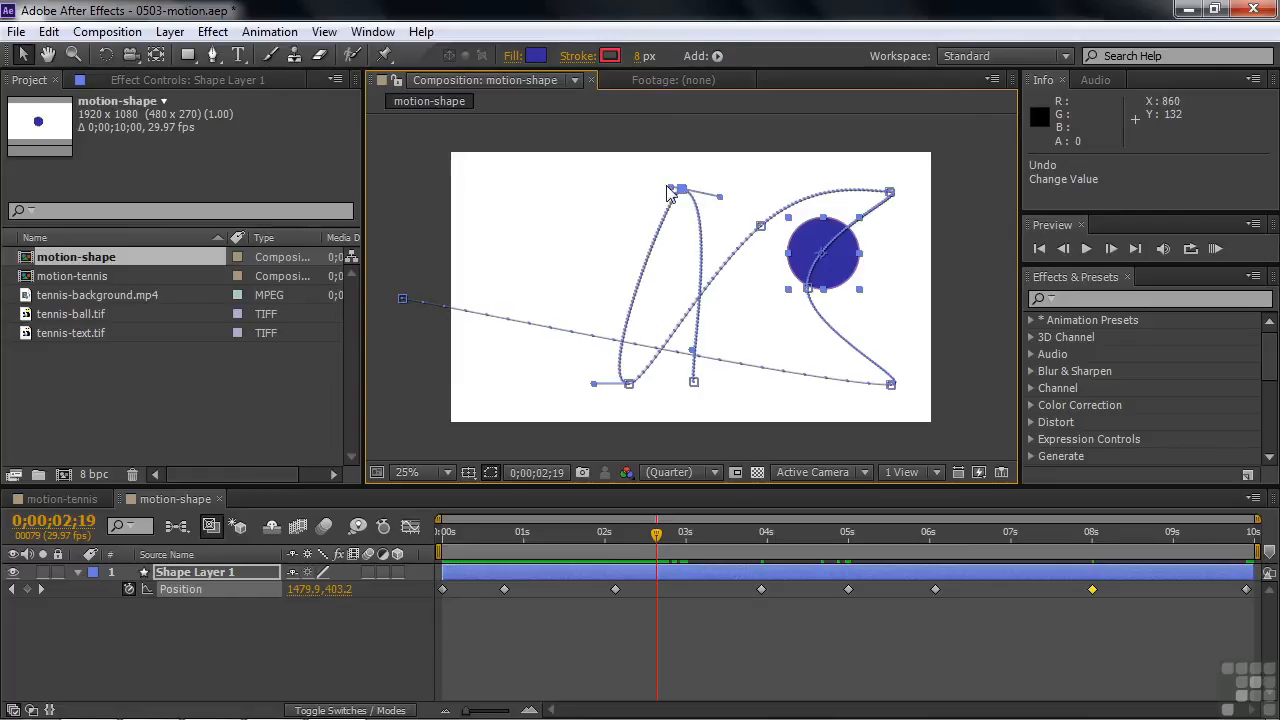
left_click_drag(672, 194, 769, 195)
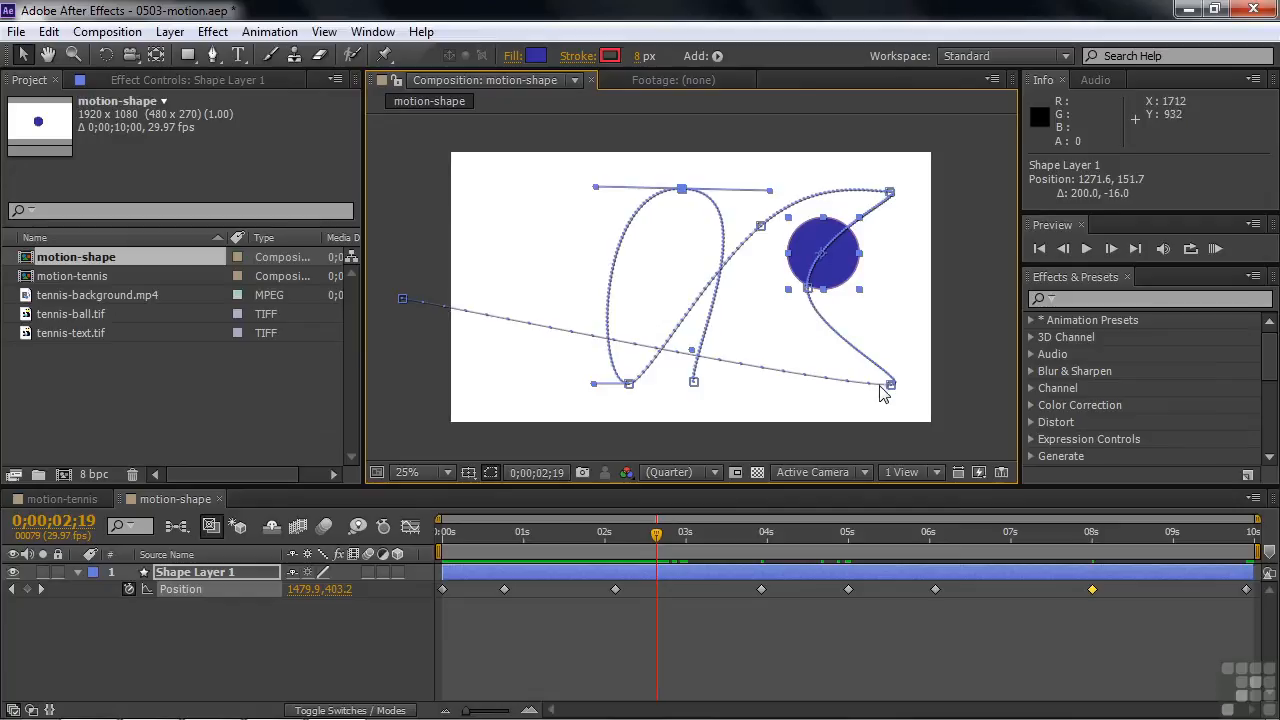
Split the Bezier handles of the path keyframe at 0;00;00;23 into a sharp corner, ending at 1438.8, 900.6 and 1487.2, 795.4
left_click_drag(897, 386, 928, 375)
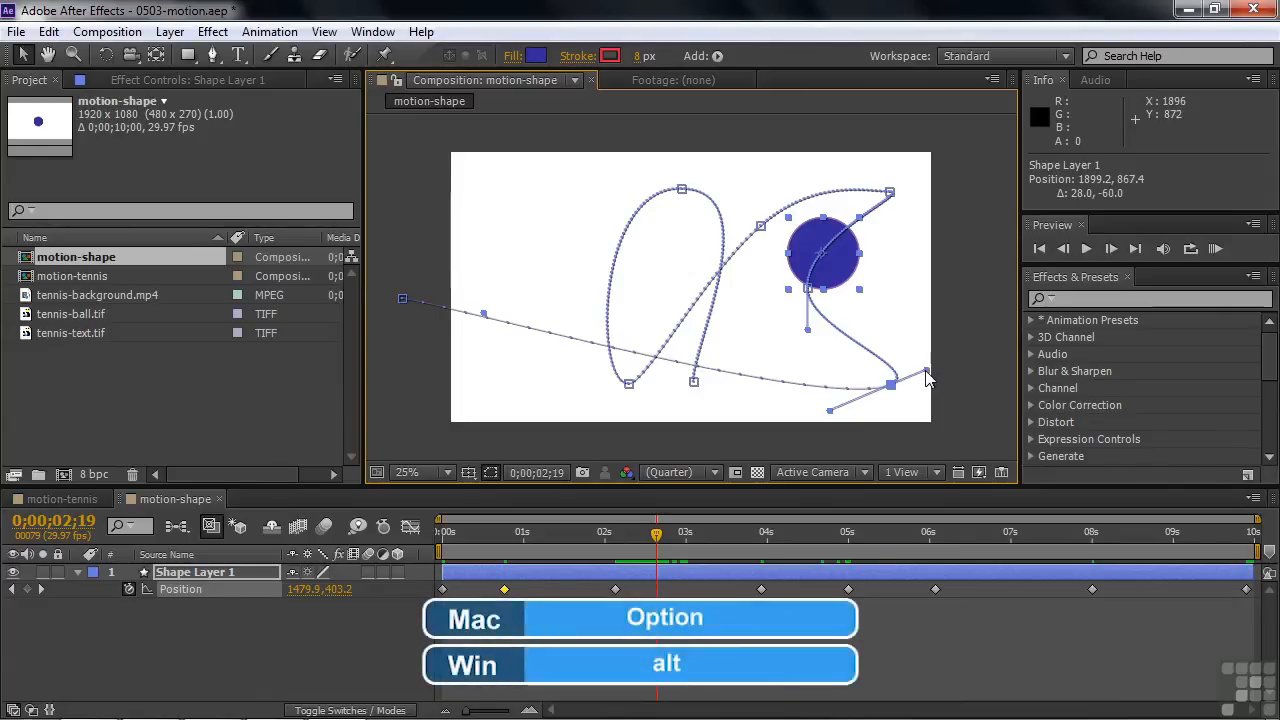
left_click_drag(926, 370, 783, 358)
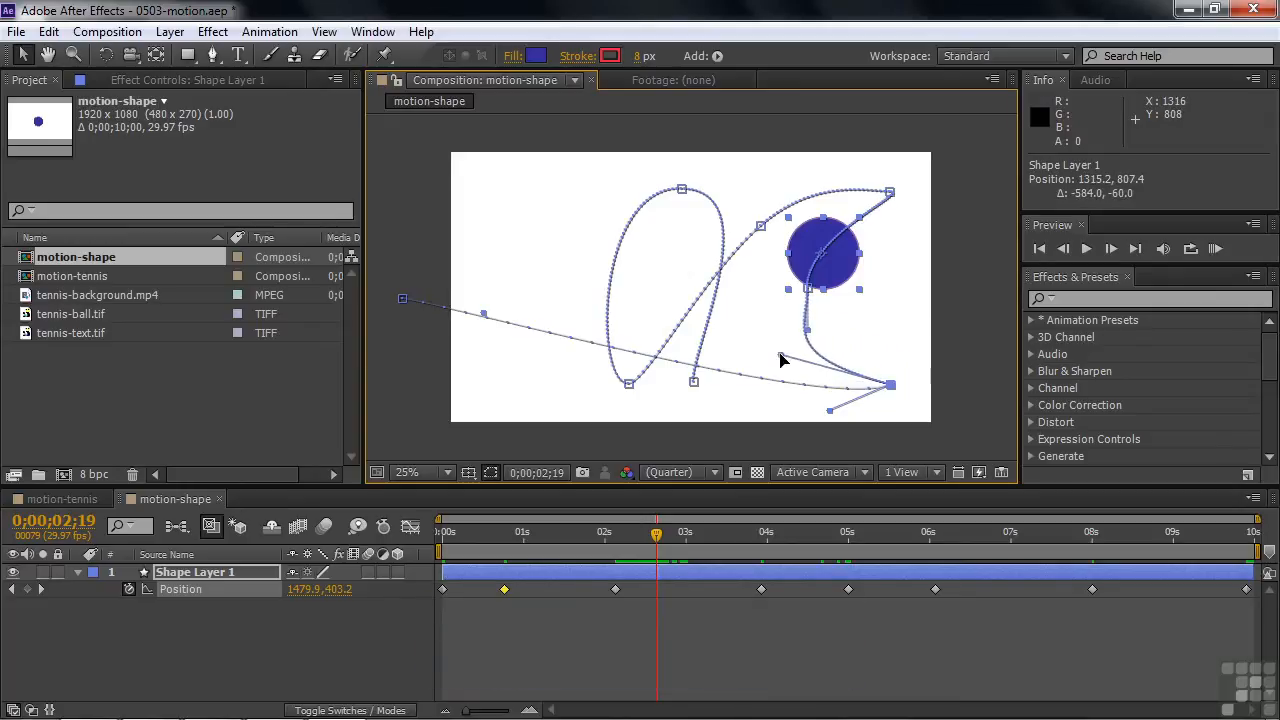
left_click_drag(829, 413, 922, 346)
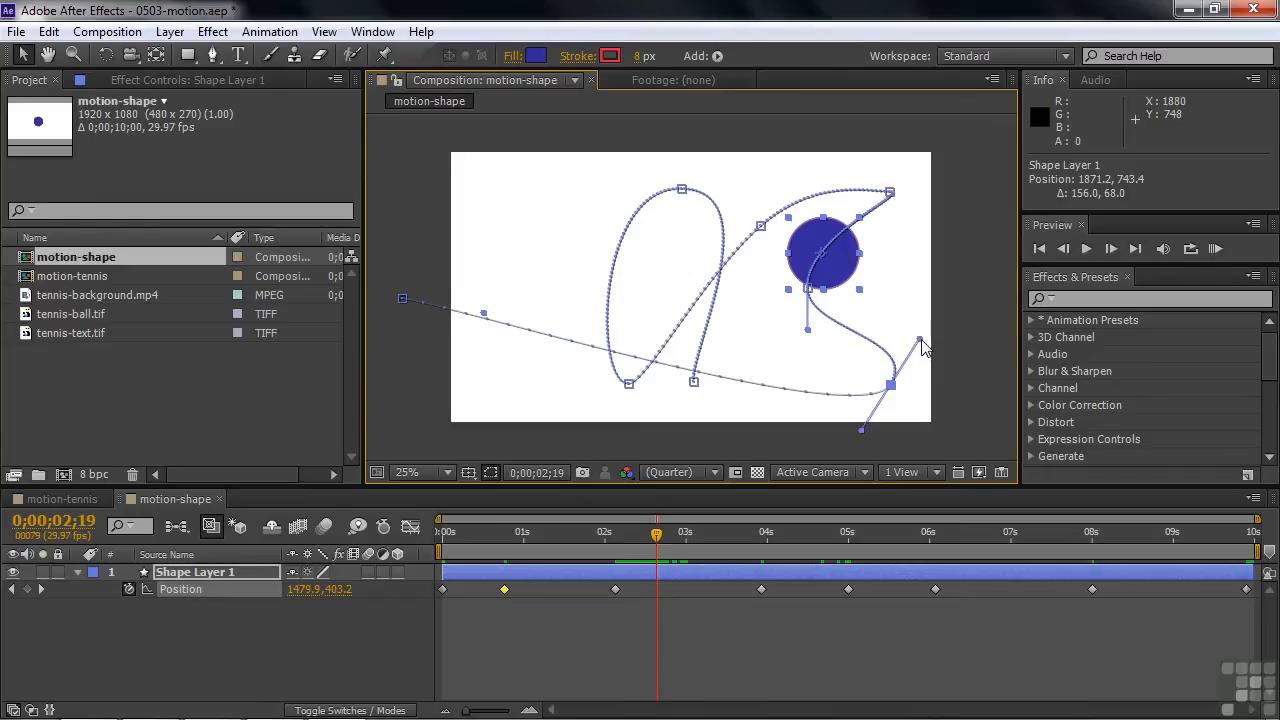
left_click_drag(920, 344, 828, 338)
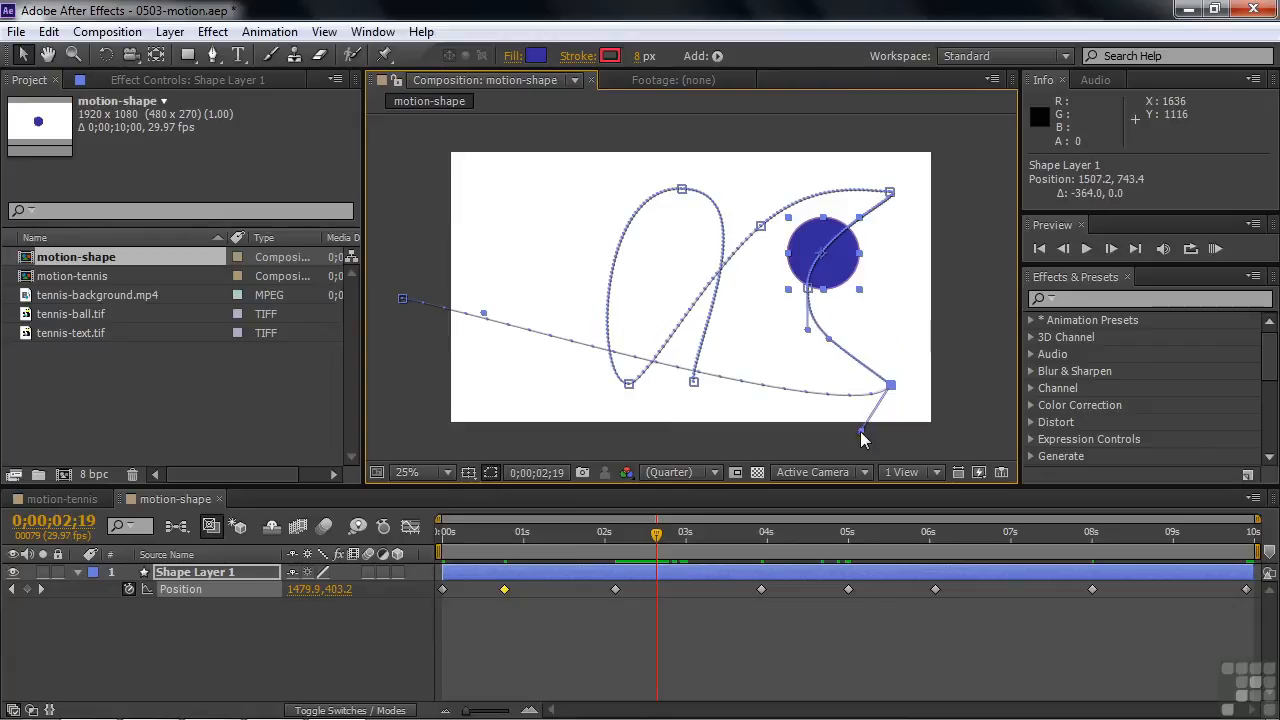
left_click_drag(862, 436, 812, 386)
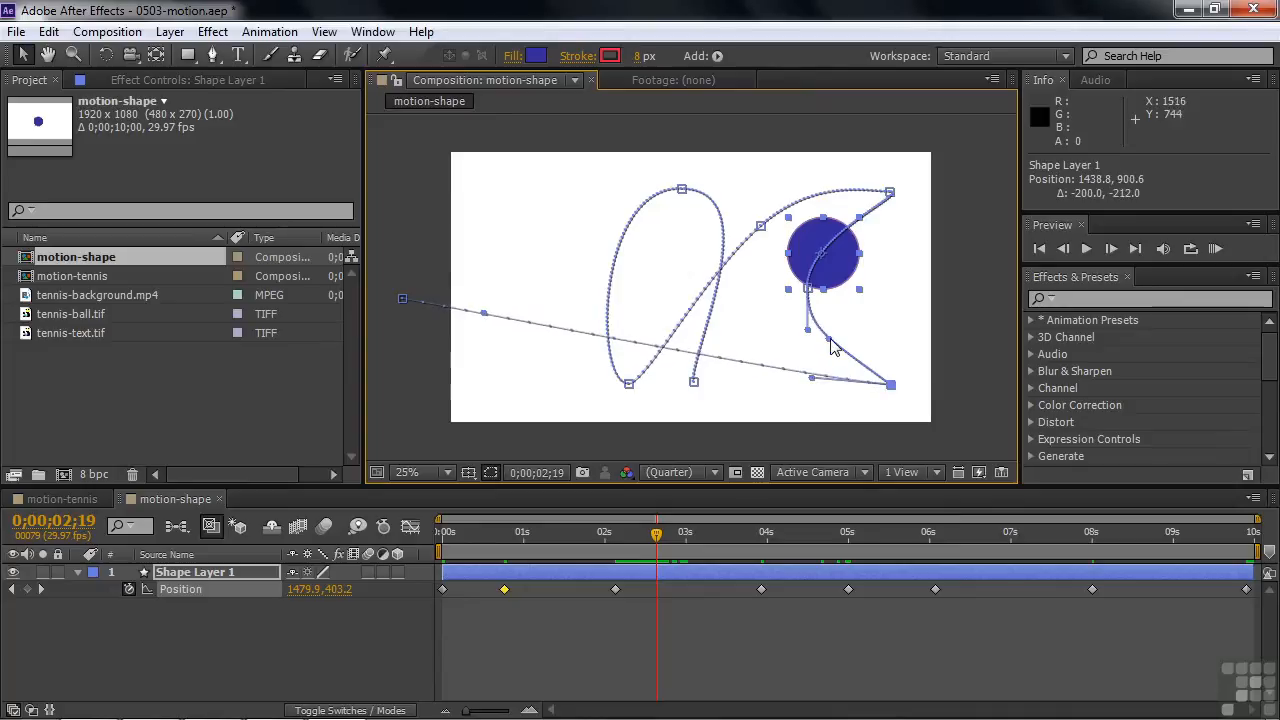
left_click_drag(828, 338, 823, 354)
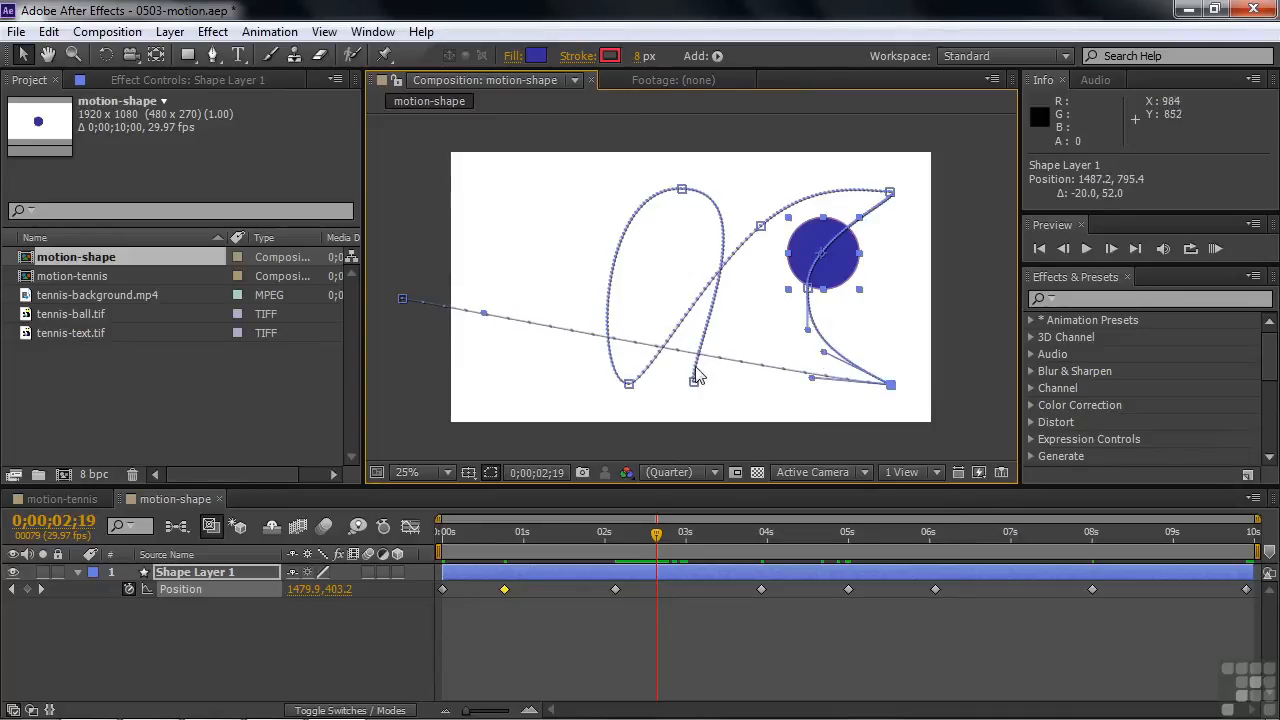
Split the Bezier handles of the path keyframe at 0;00;03;28 so both point inward, forming a sharp corner at the upper right
left_click(39, 589)
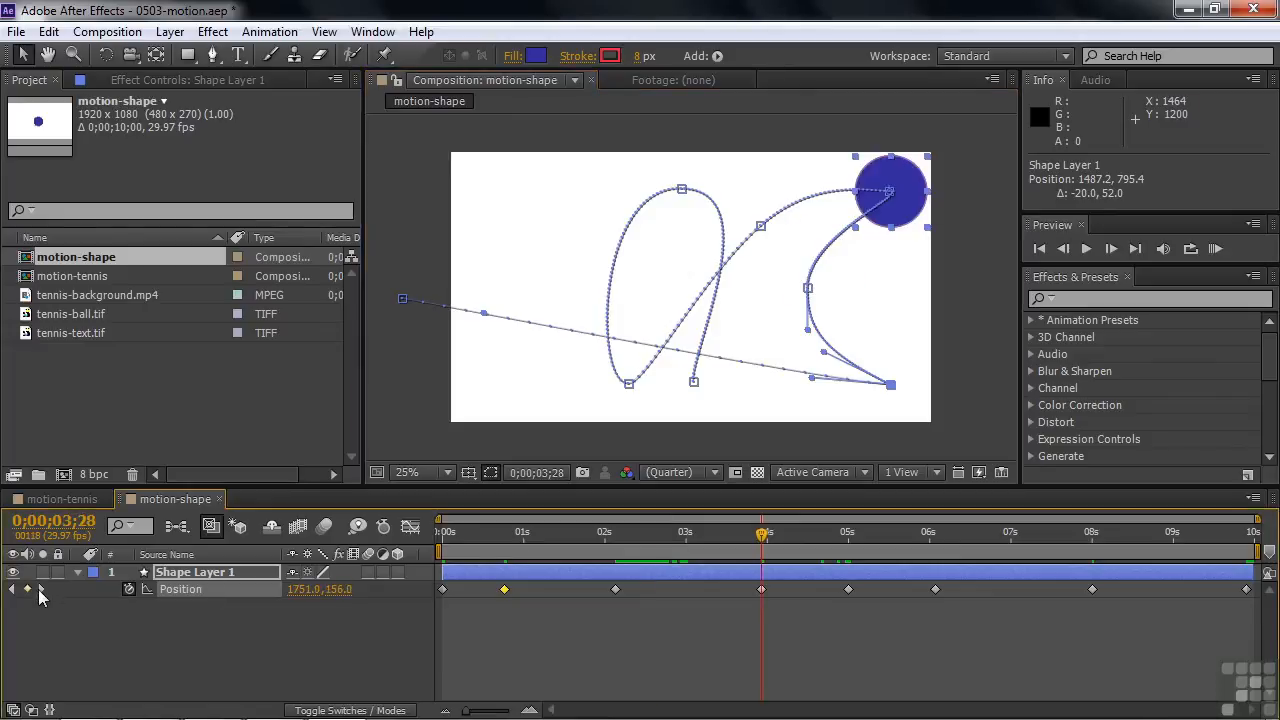
left_click(761, 590)
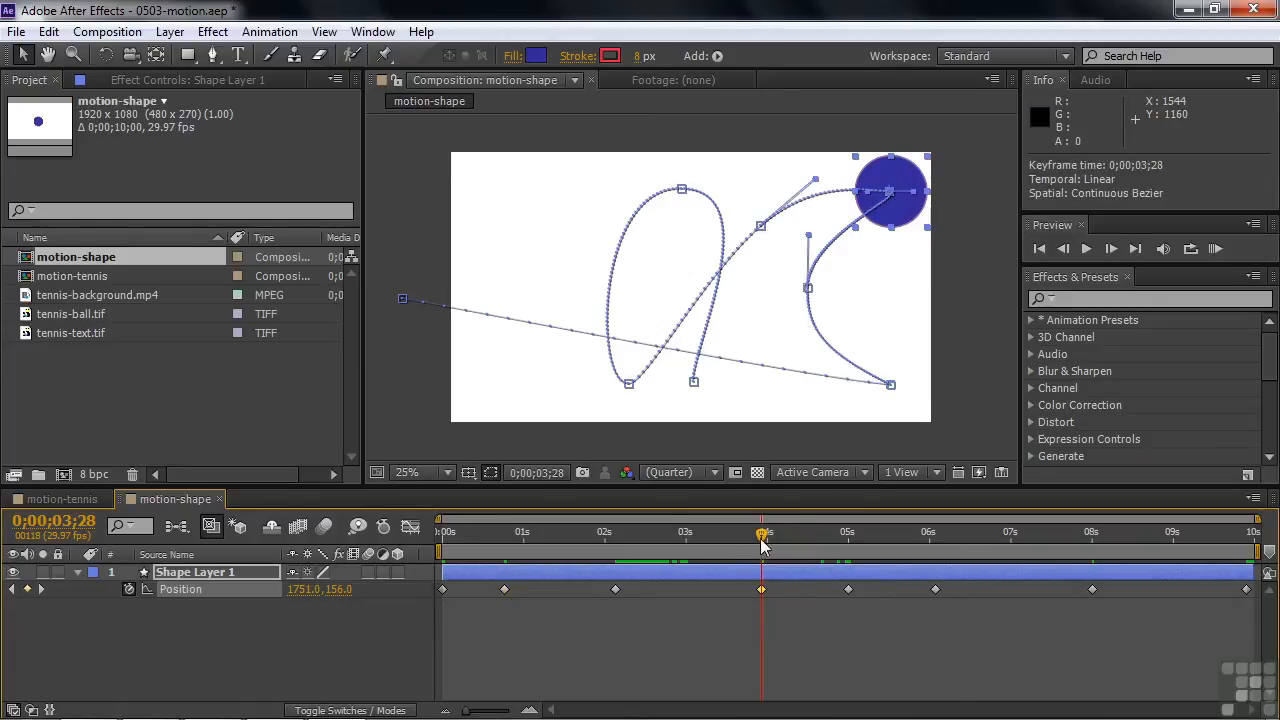
left_click_drag(762, 536, 822, 541)
left_click_drag(918, 196, 904, 227)
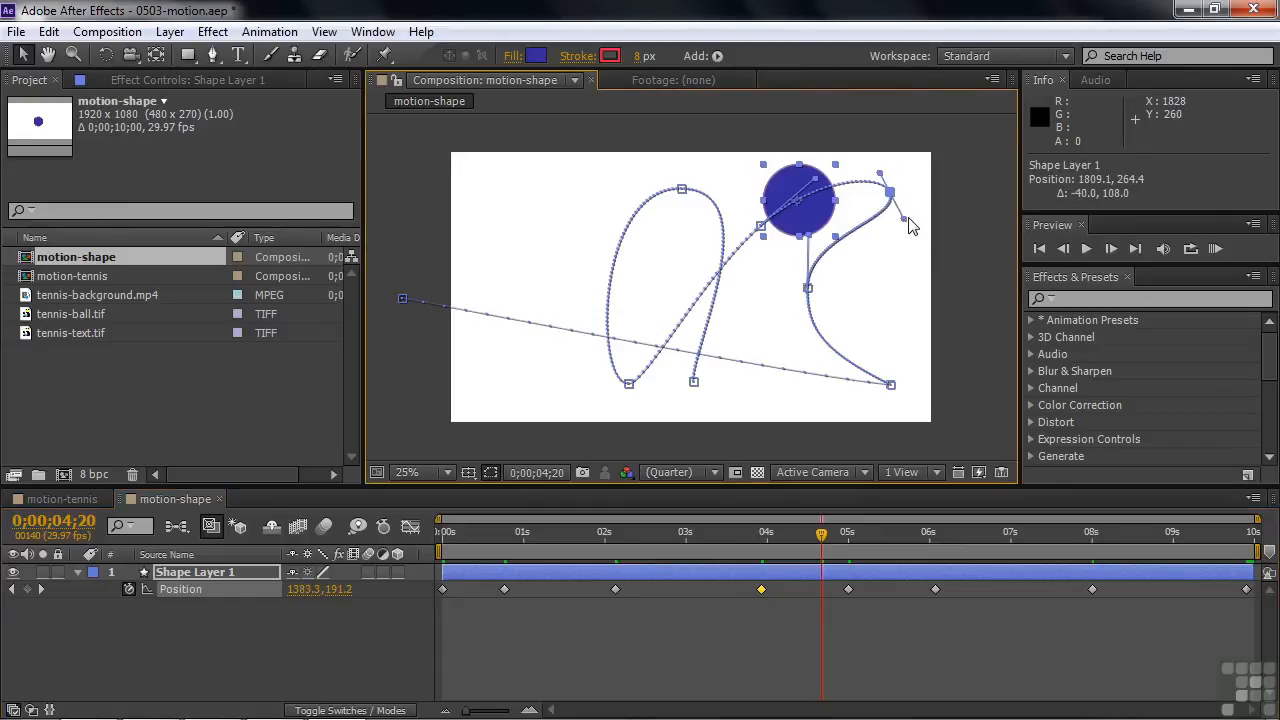
left_click_drag(904, 227, 860, 208)
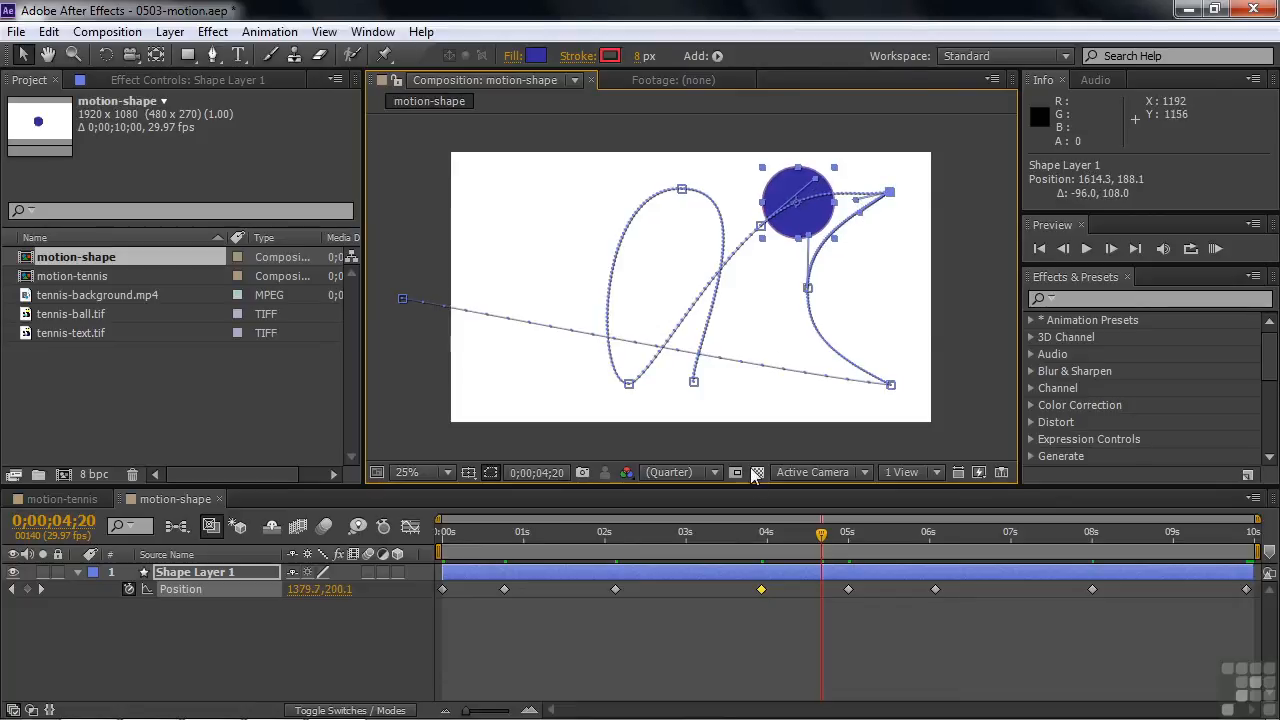
Deselect the layer and preview the circle's reshaped motion from 0;00;00;00 with the path hidden
left_click_drag(822, 534, 348, 572)
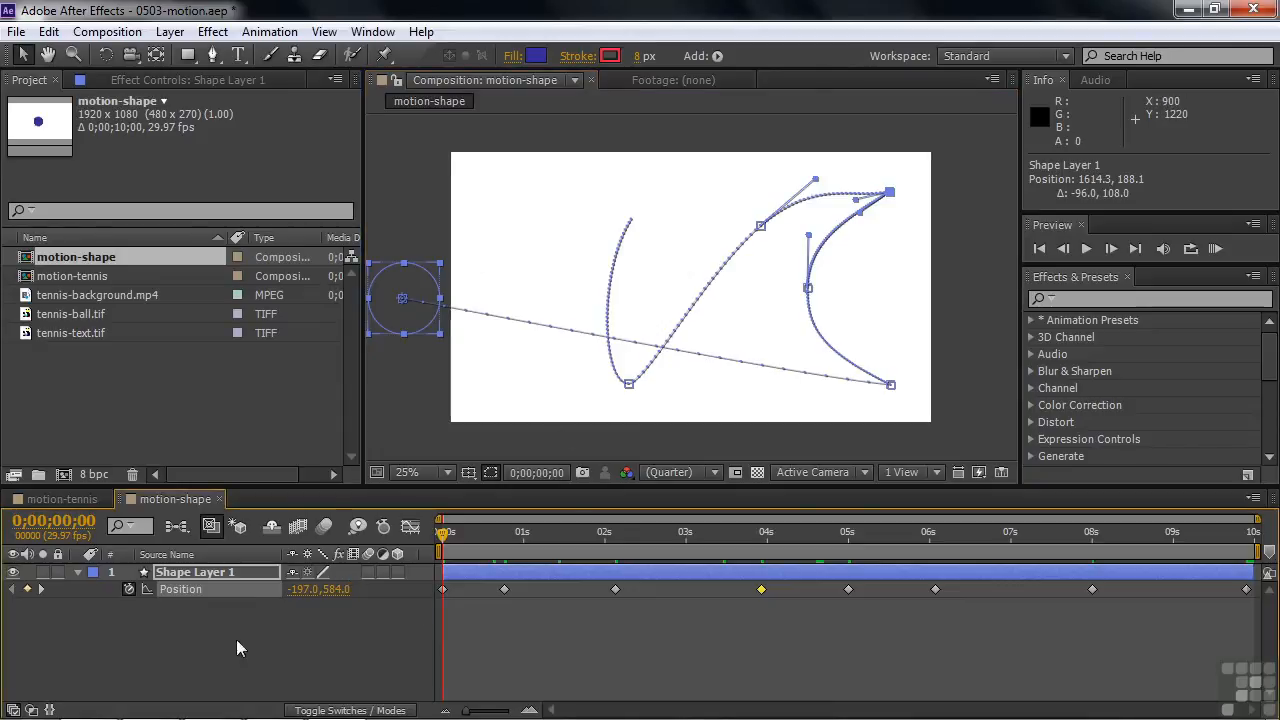
left_click(182, 626)
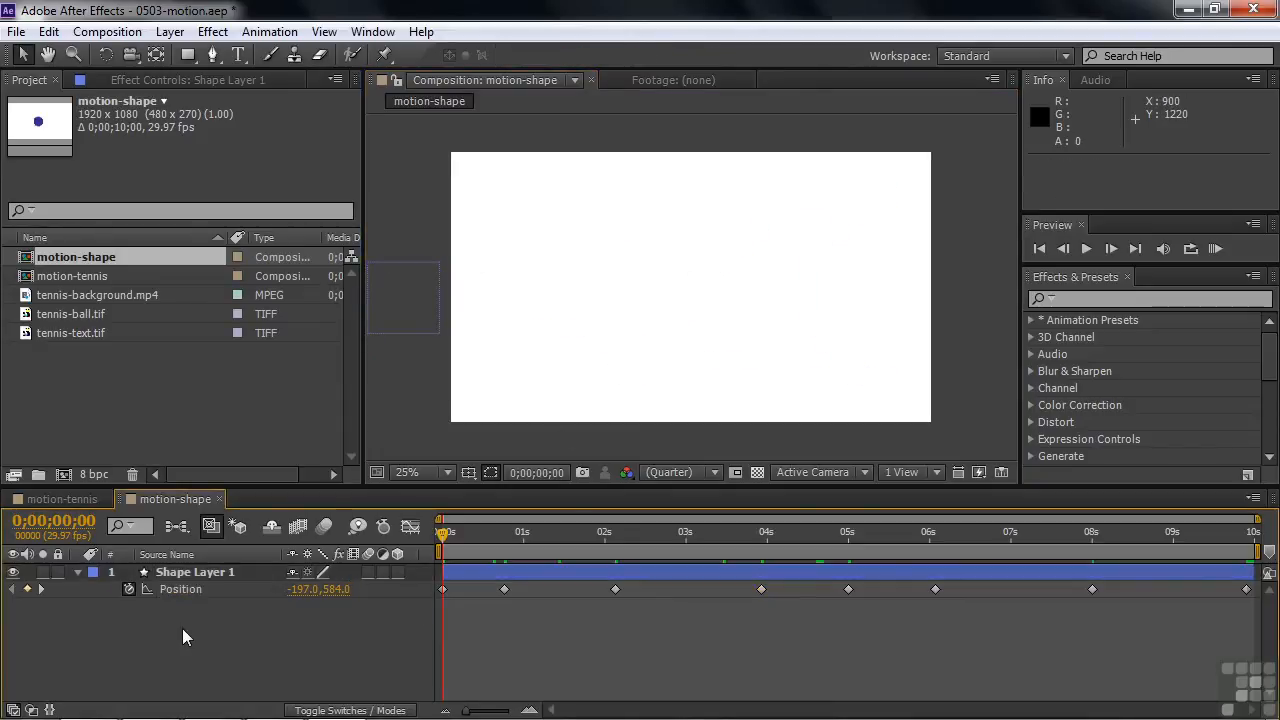
key("space")
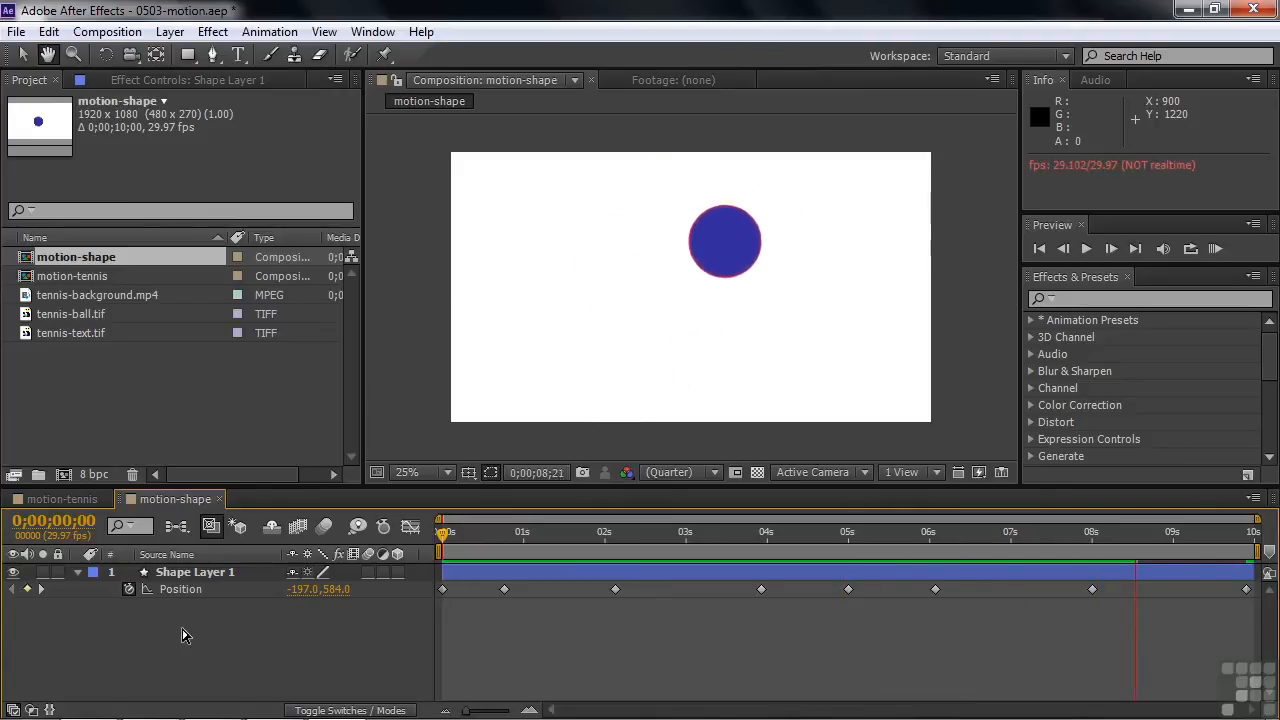
key("space")
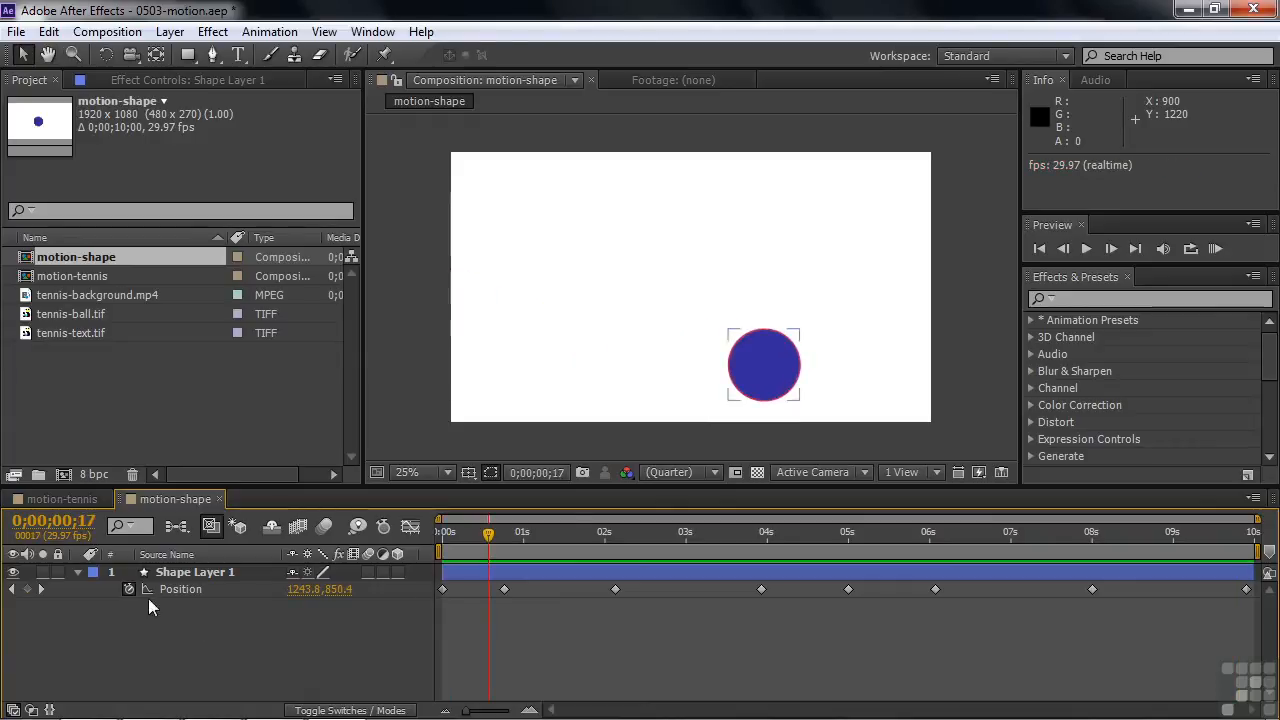
Delete the Position keyframe at 0;00;06;02 from the motion path of Shape Layer 1
left_click(155, 571)
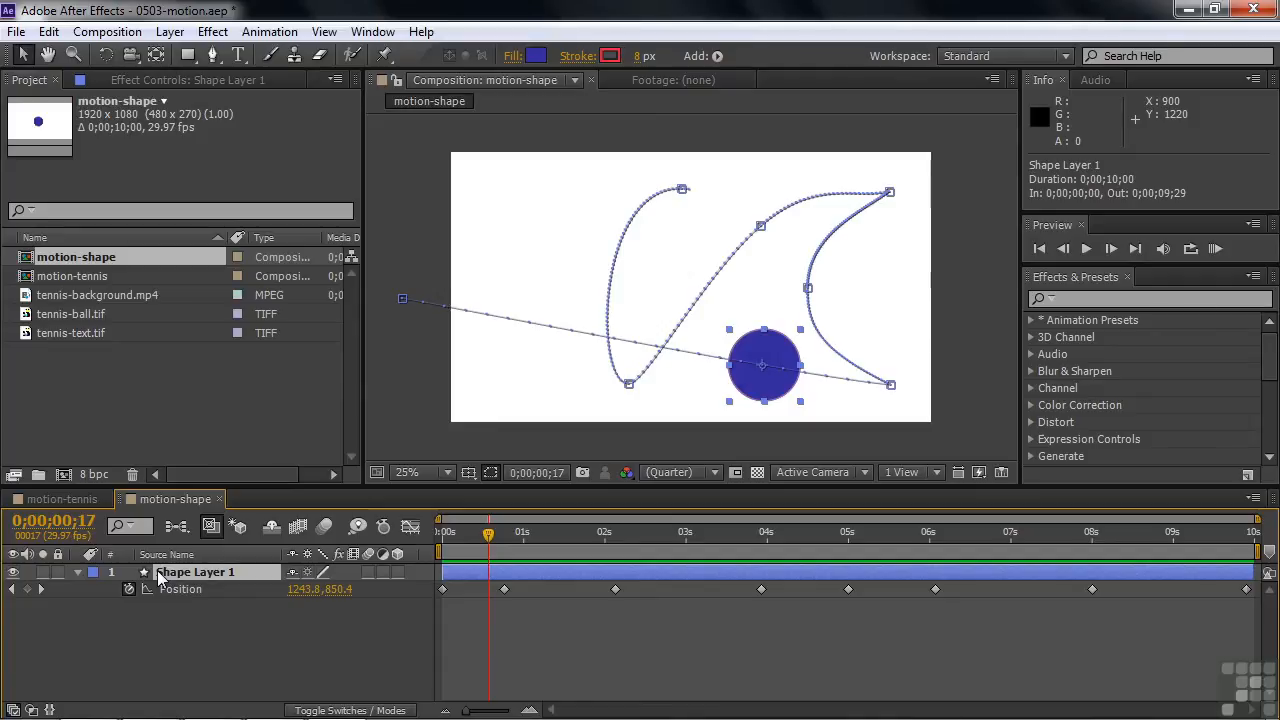
left_click(630, 386)
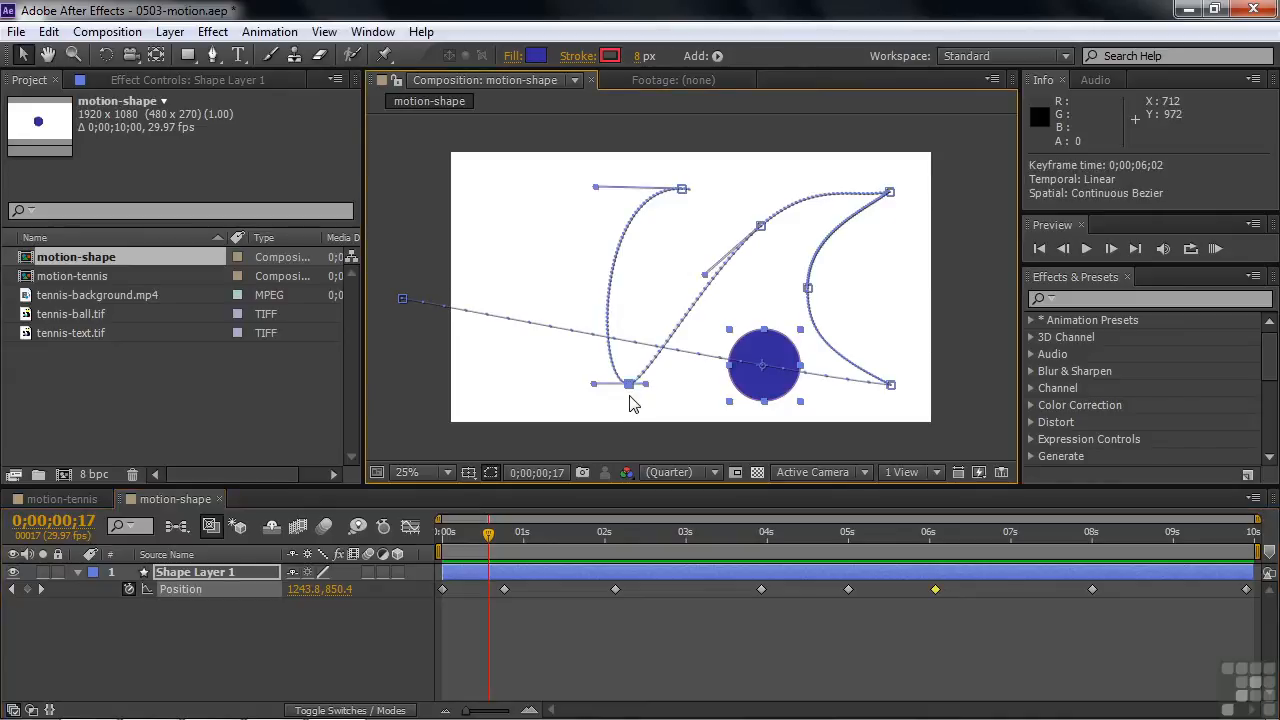
key("Delete")
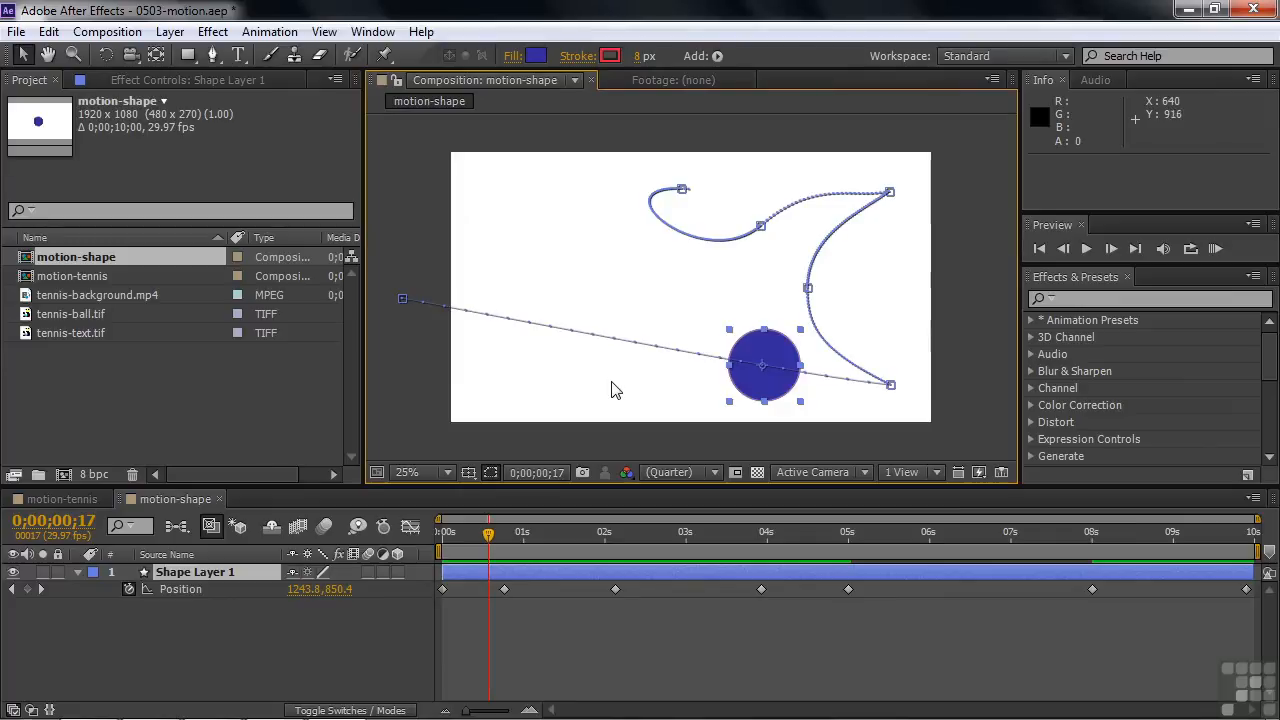
Switch to the motion-tennis composition, hide the tennis-ball.tif layer and preview the footage from the start
double_click(28, 278)
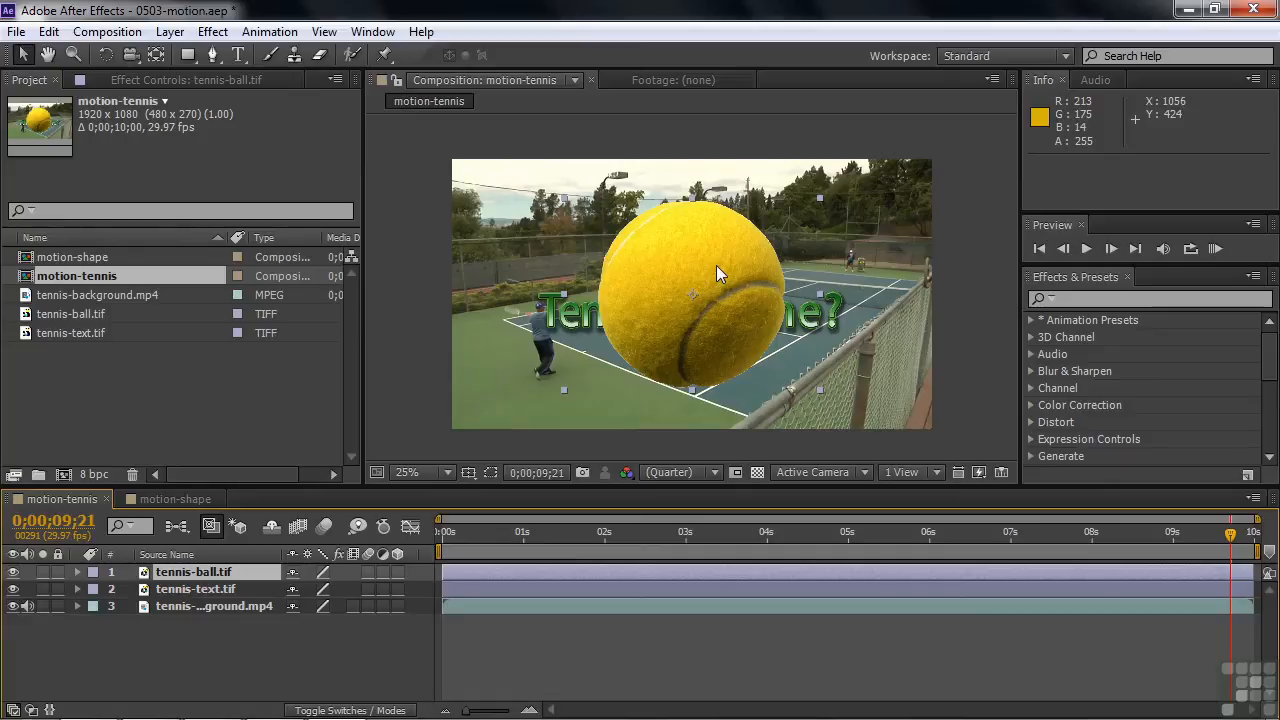
left_click(14, 572)
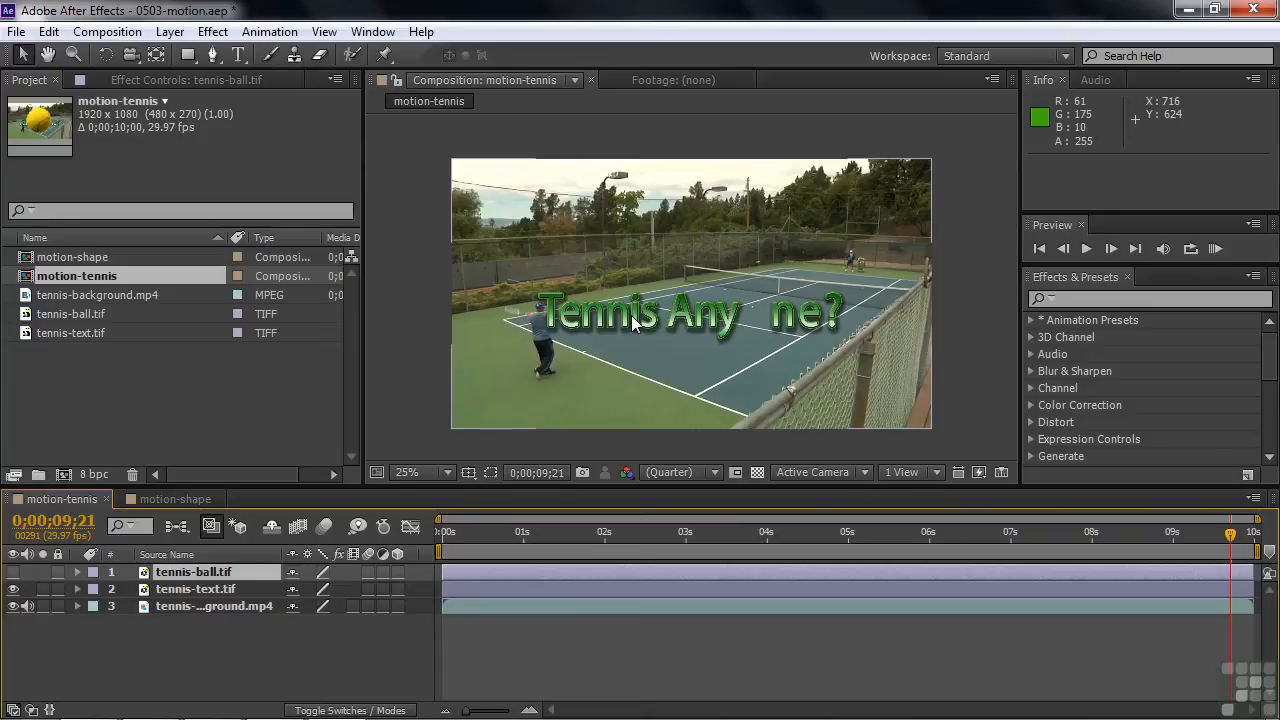
left_click(448, 532)
key("space")
Set the first Position keyframe on the tennis-text.tif layer at 0;00;00;20
left_click_drag(448, 535, 496, 543)
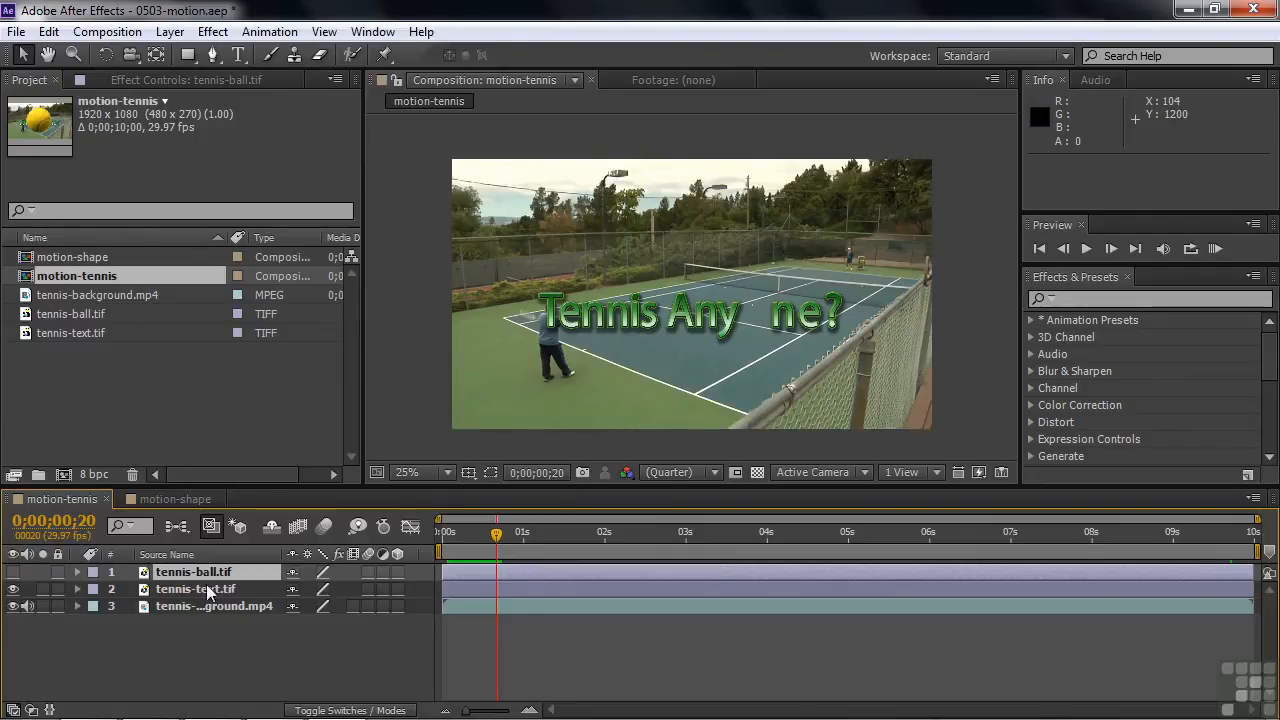
left_click(169, 588)
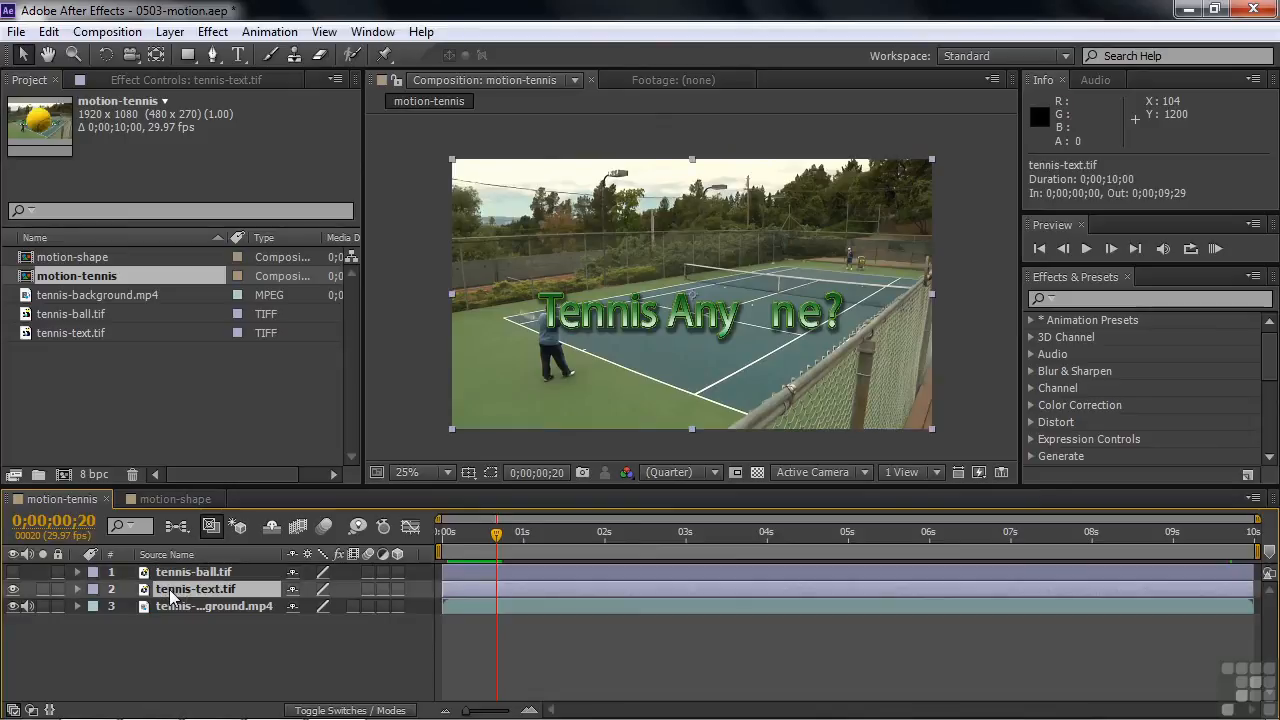
key("p")
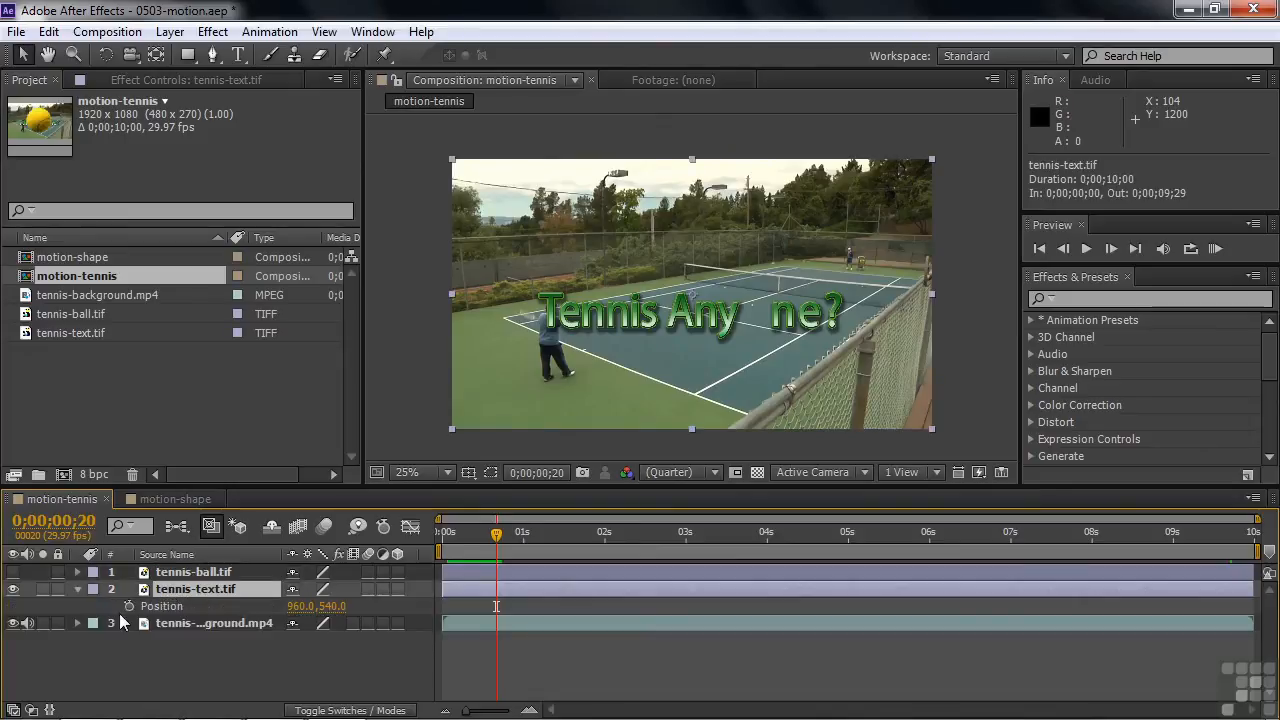
left_click(127, 606)
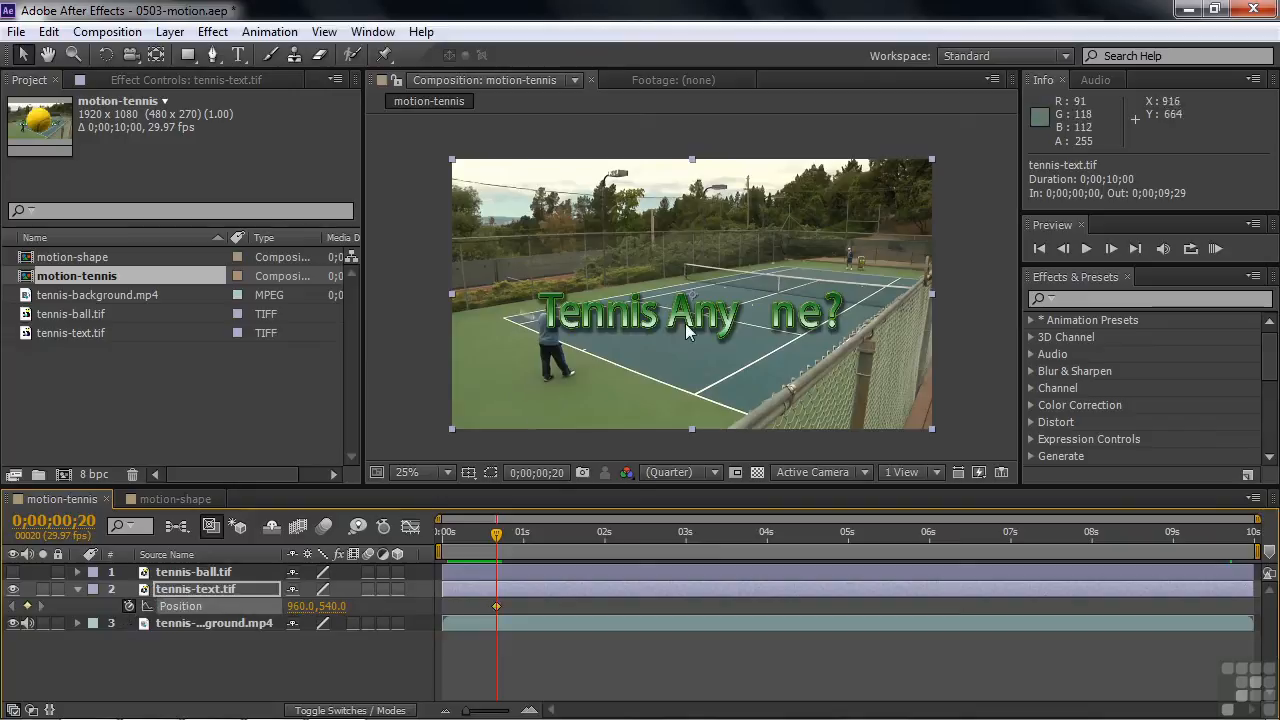
Place the text past the right edge of the frame at about 2636.0, 756.0, using a 12.5% view
left_click_drag(697, 329, 1097, 362)
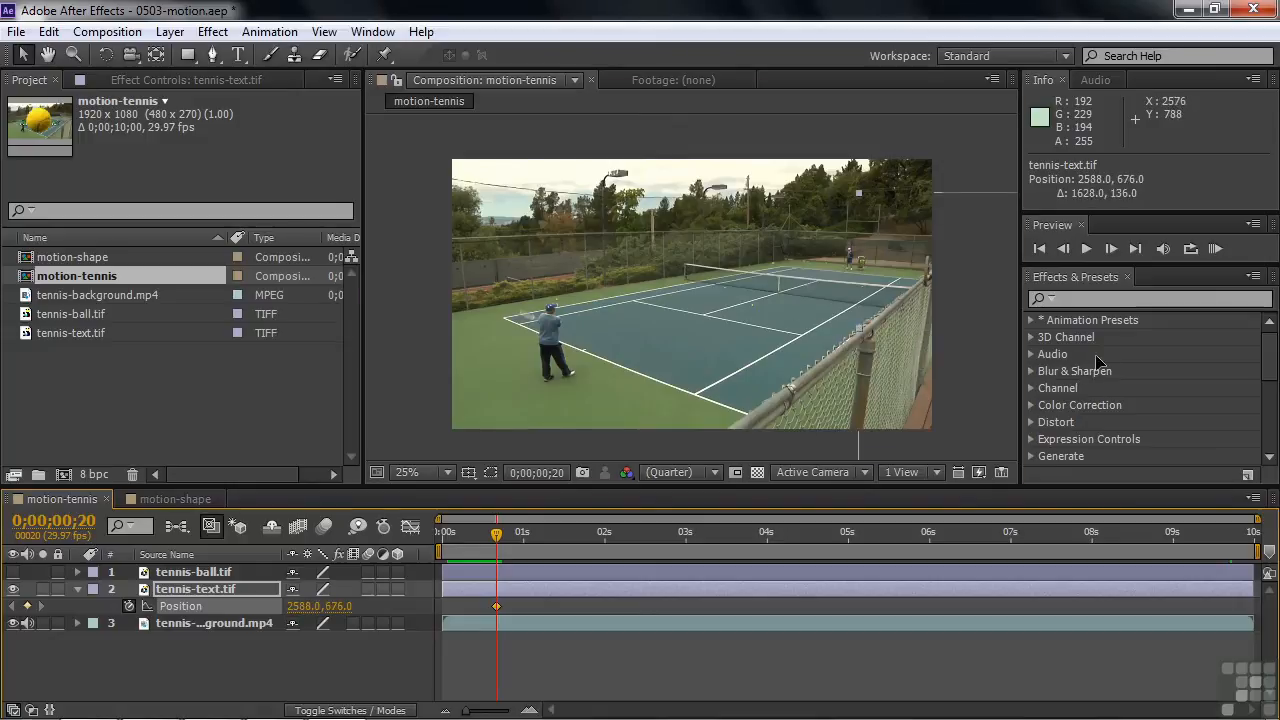
left_click(445, 472)
left_click(457, 234)
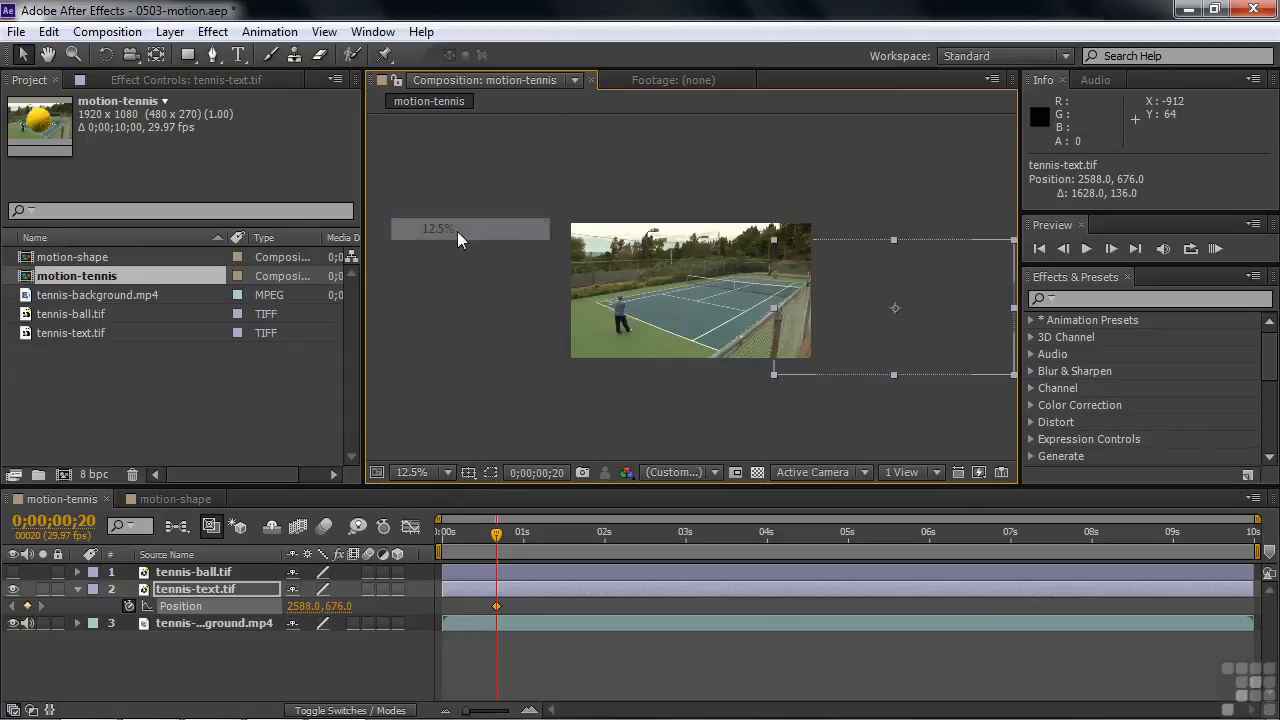
mouse_move(958, 312)
left_mouse_down()
mouse_move(931, 302)
mouse_move(922, 320)
mouse_move(940, 300)
mouse_move(951, 316)
left_mouse_up()
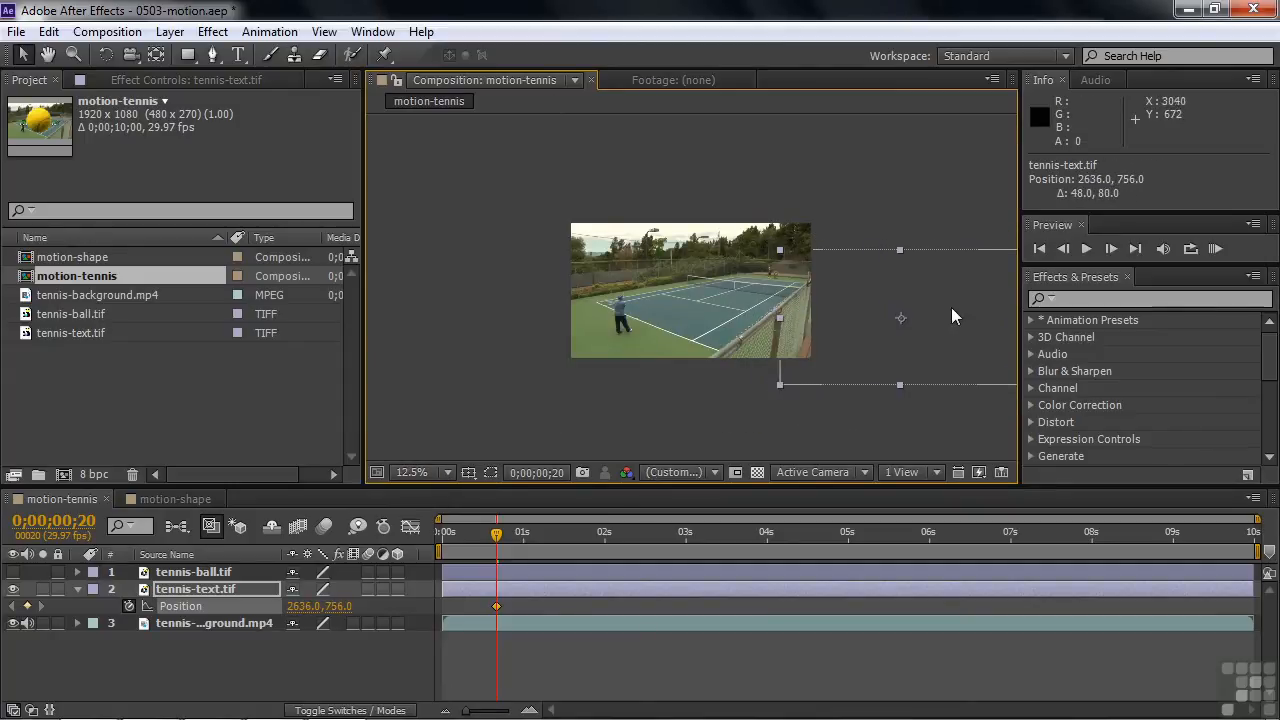
Bring the text into frame at 0;00;01;29 with an X position of 989.0, and preview the slide-in
left_click_drag(498, 540, 601, 548)
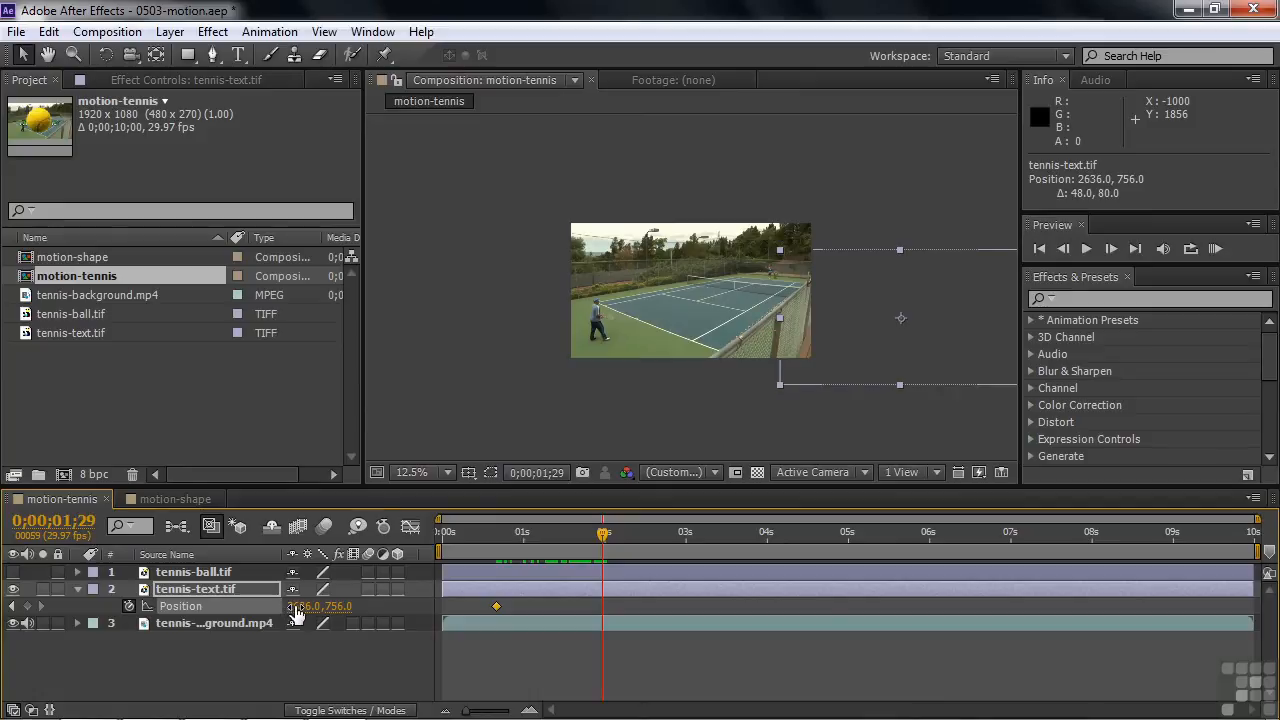
left_click_drag(295, 614, 285, 605)
left_click_drag(177, 612, 1, 612)
left_click_drag(303, 612, 181, 607)
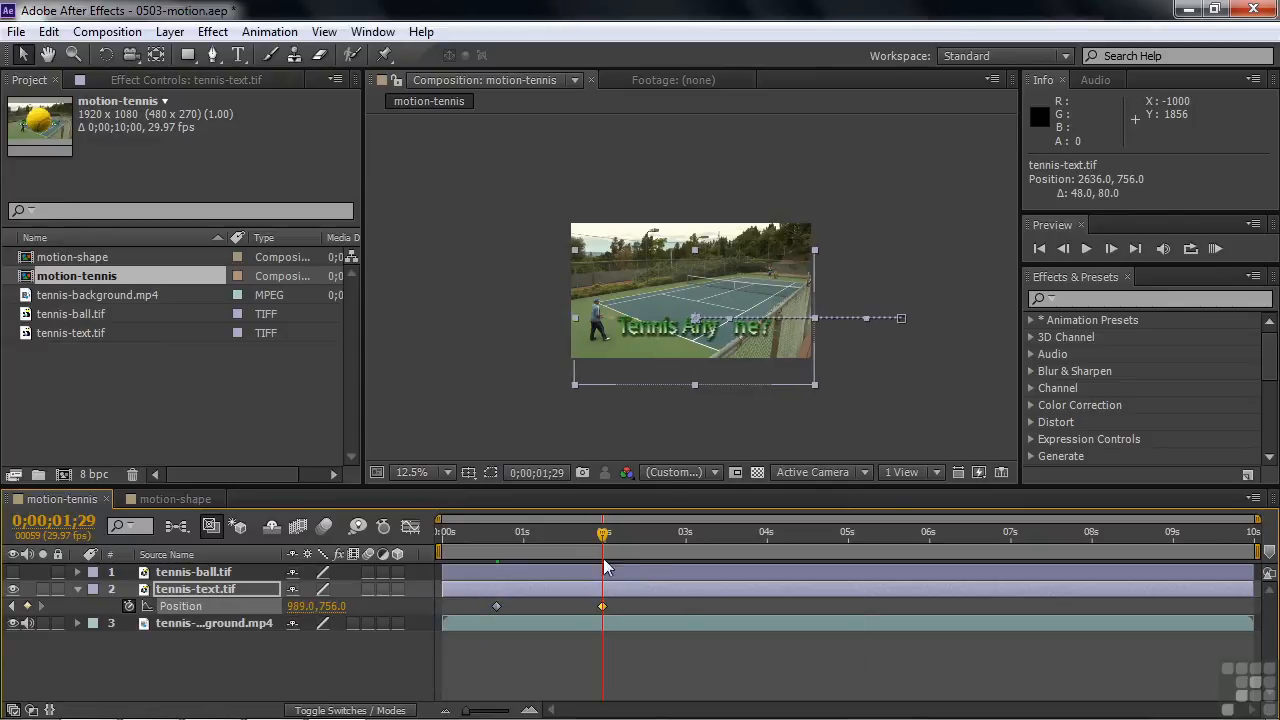
left_click_drag(604, 543, 464, 553)
key("space")
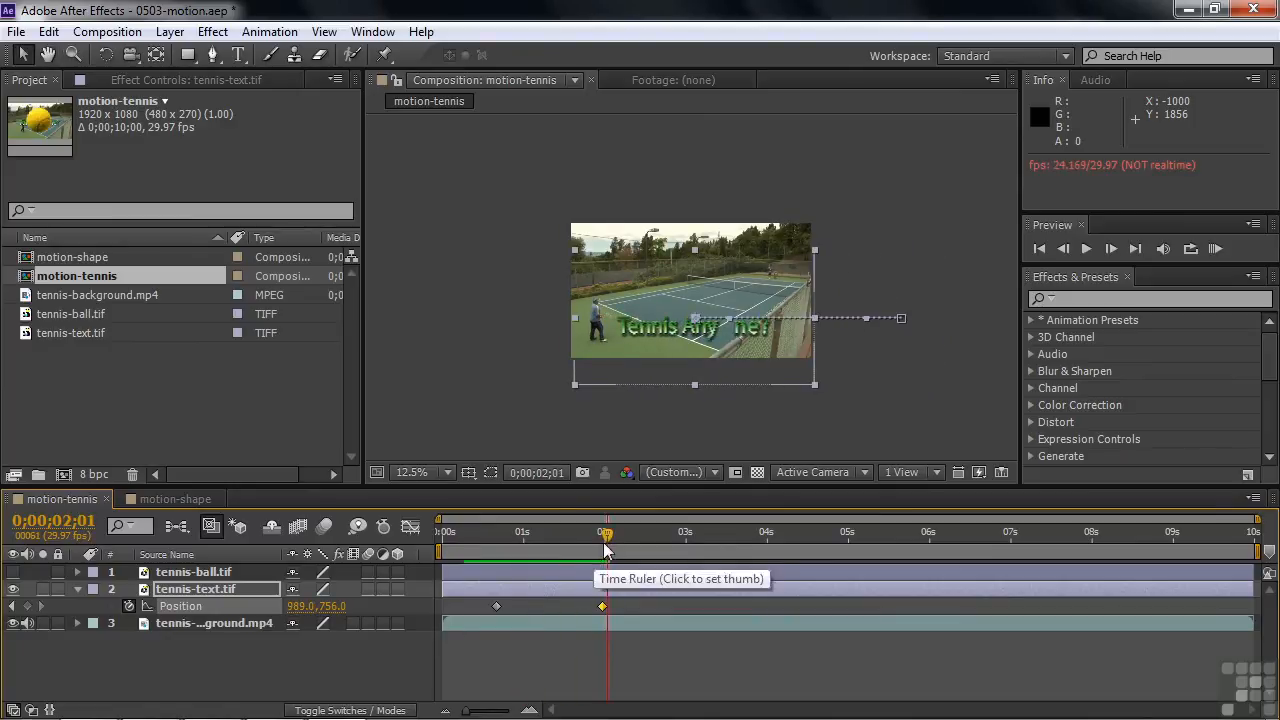
Bend the text's motion path into an S-curve, with its start handle pulled down and end handle pulled up, and preview it
left_click_drag(604, 550, 553, 548)
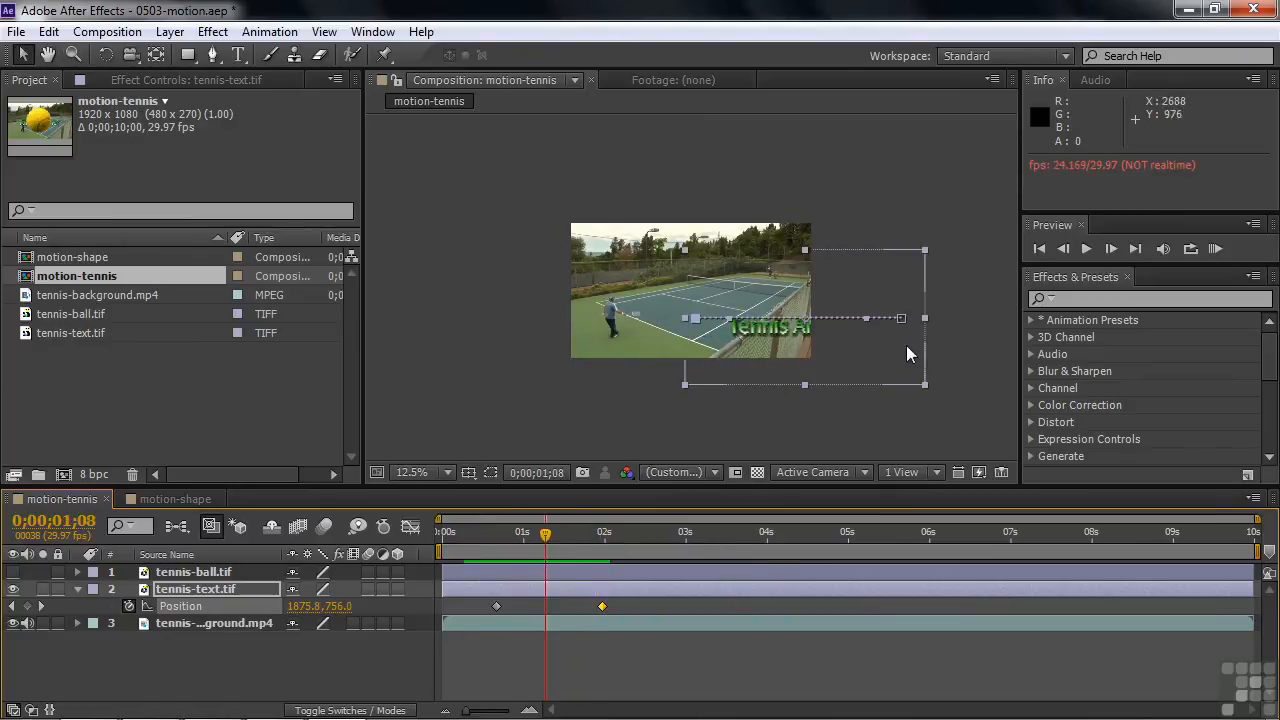
left_click_drag(868, 317, 868, 363)
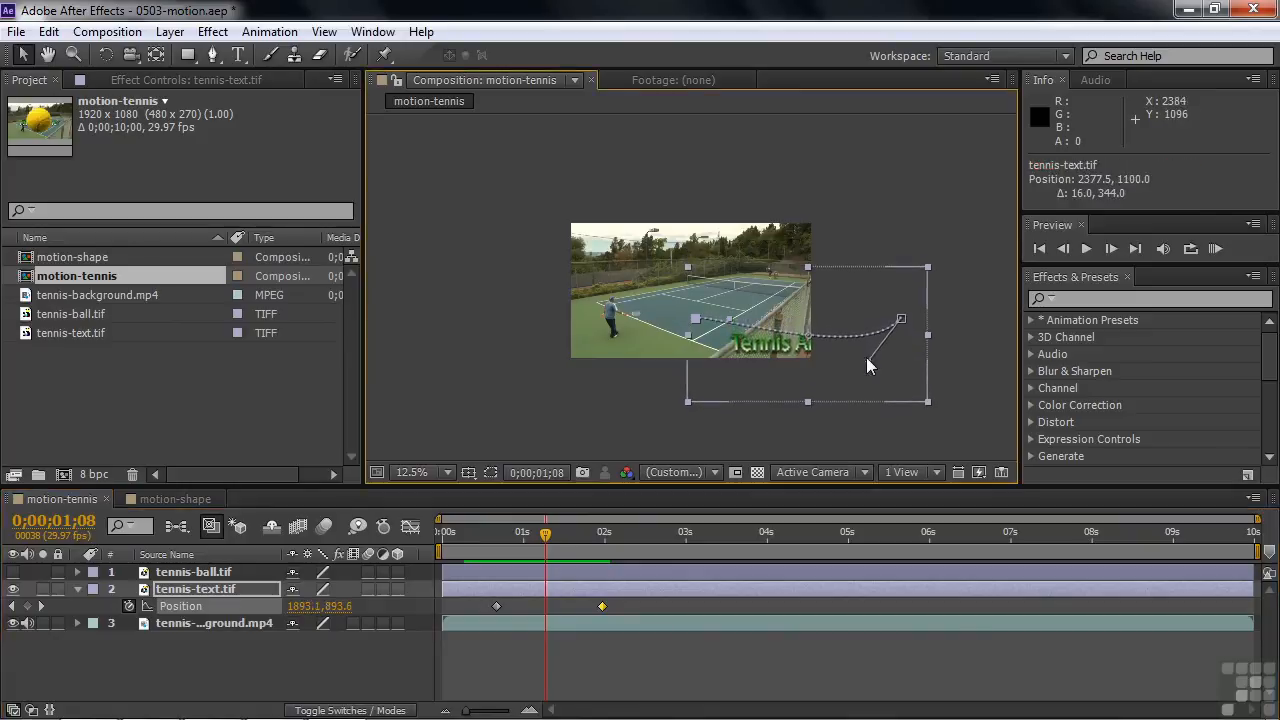
left_click_drag(731, 327, 779, 265)
left_click_drag(555, 538, 494, 546)
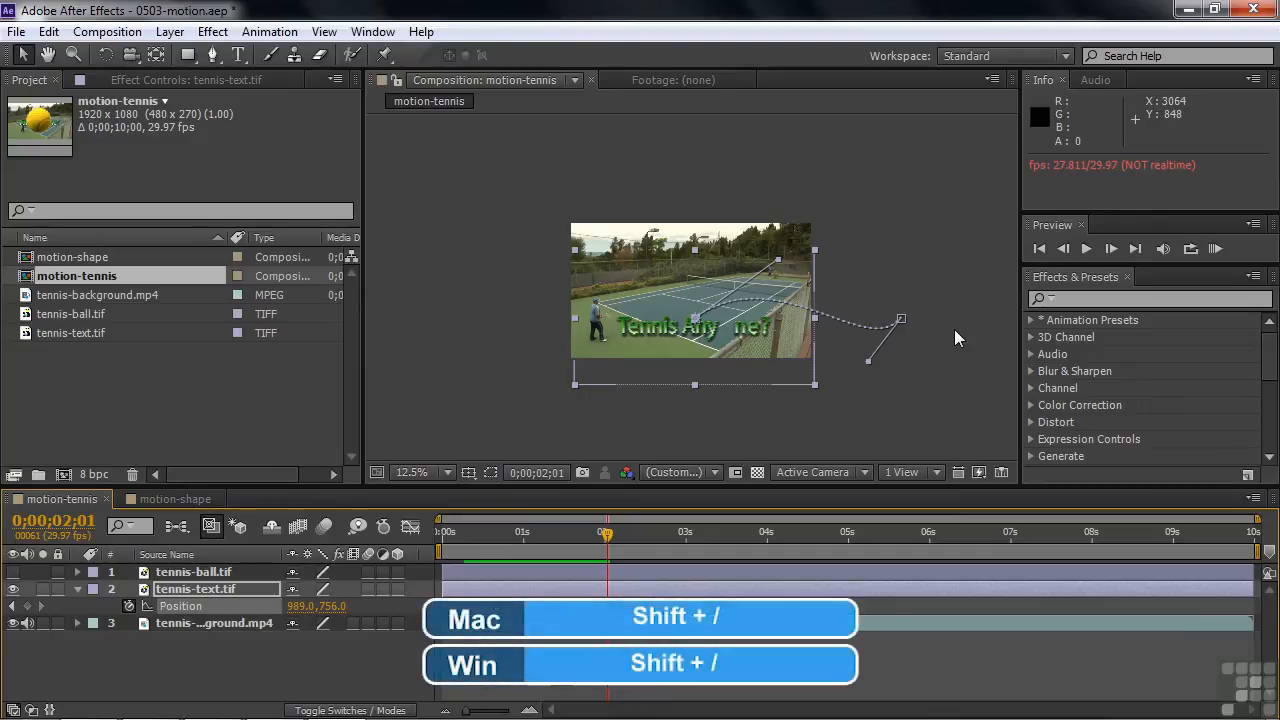
Unhide the tennis-ball.tif layer and, at 0;00;04;27, shrink the ball to about 4.9% and place it on the far player at about 1591.3, 408.6
key("shift+slash")
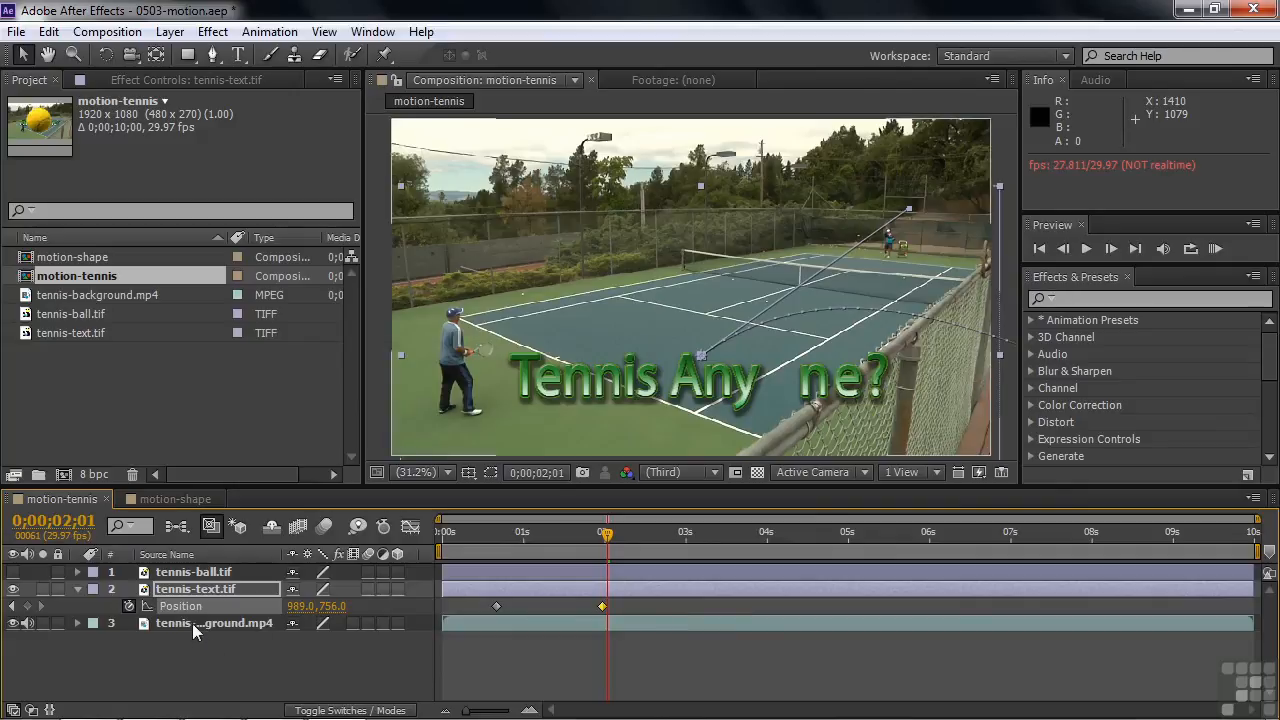
left_click(164, 578)
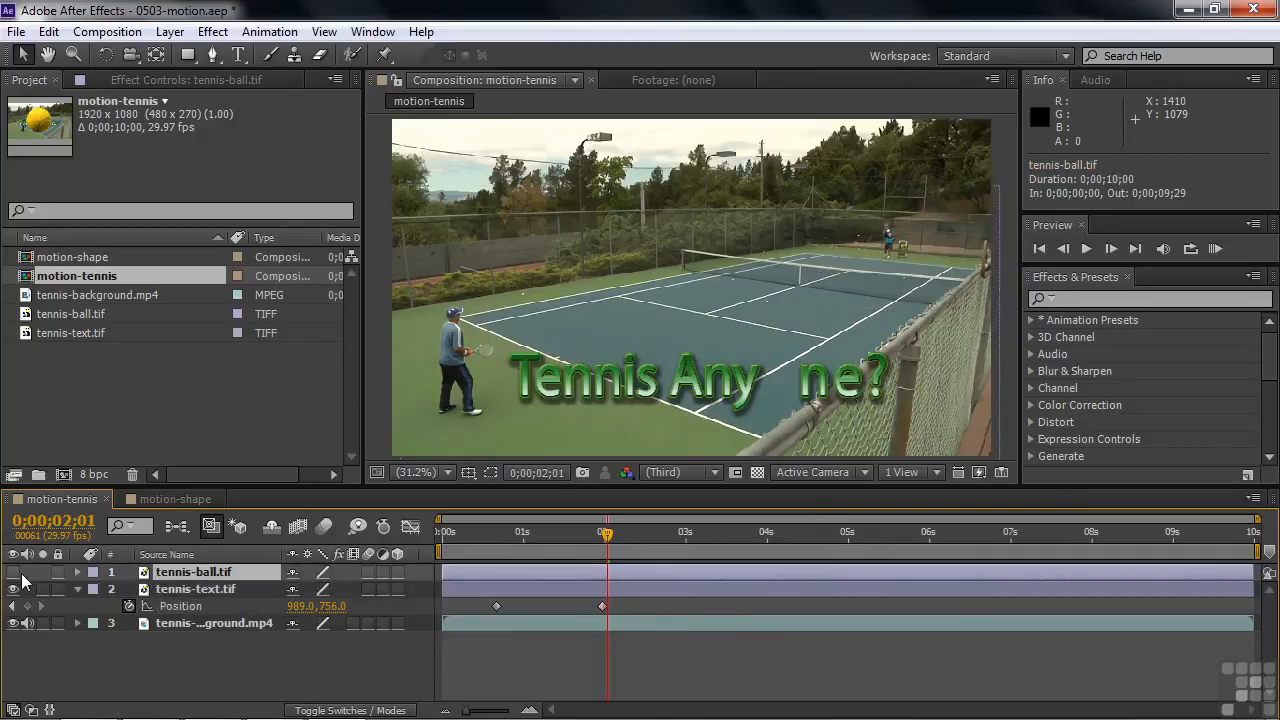
left_click(13, 572)
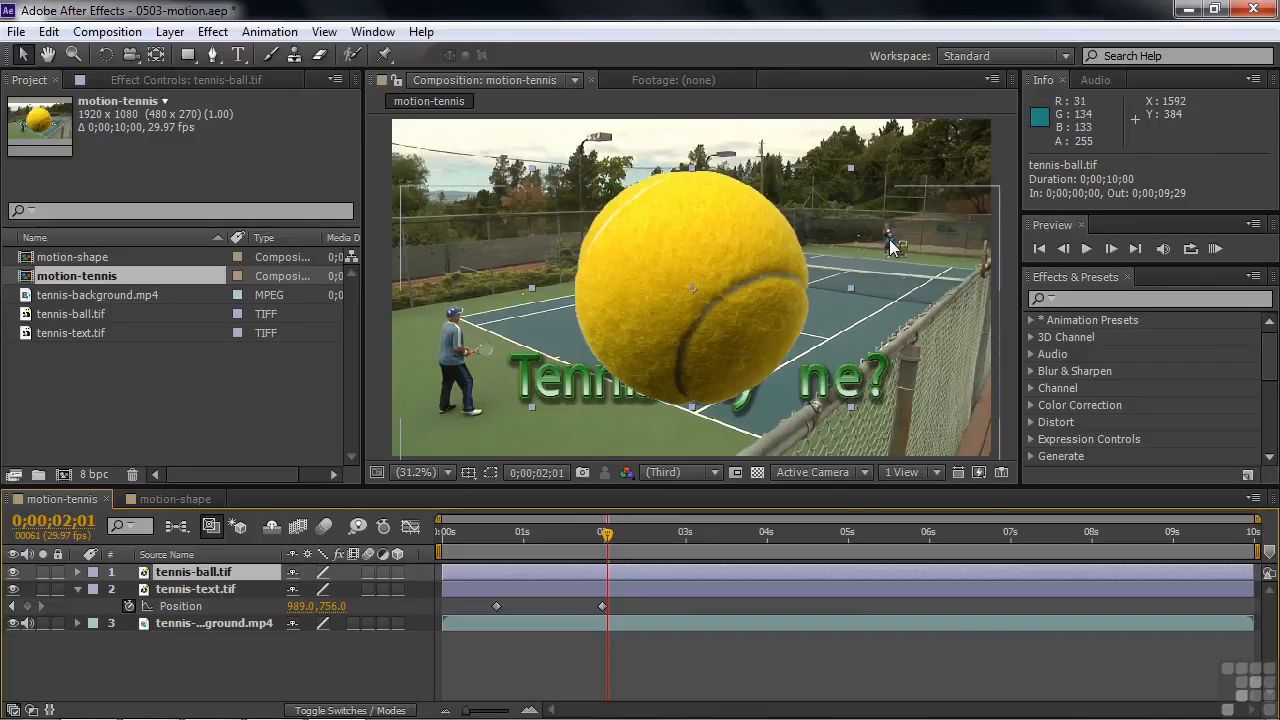
left_click_drag(605, 538, 840, 560)
left_click(735, 322)
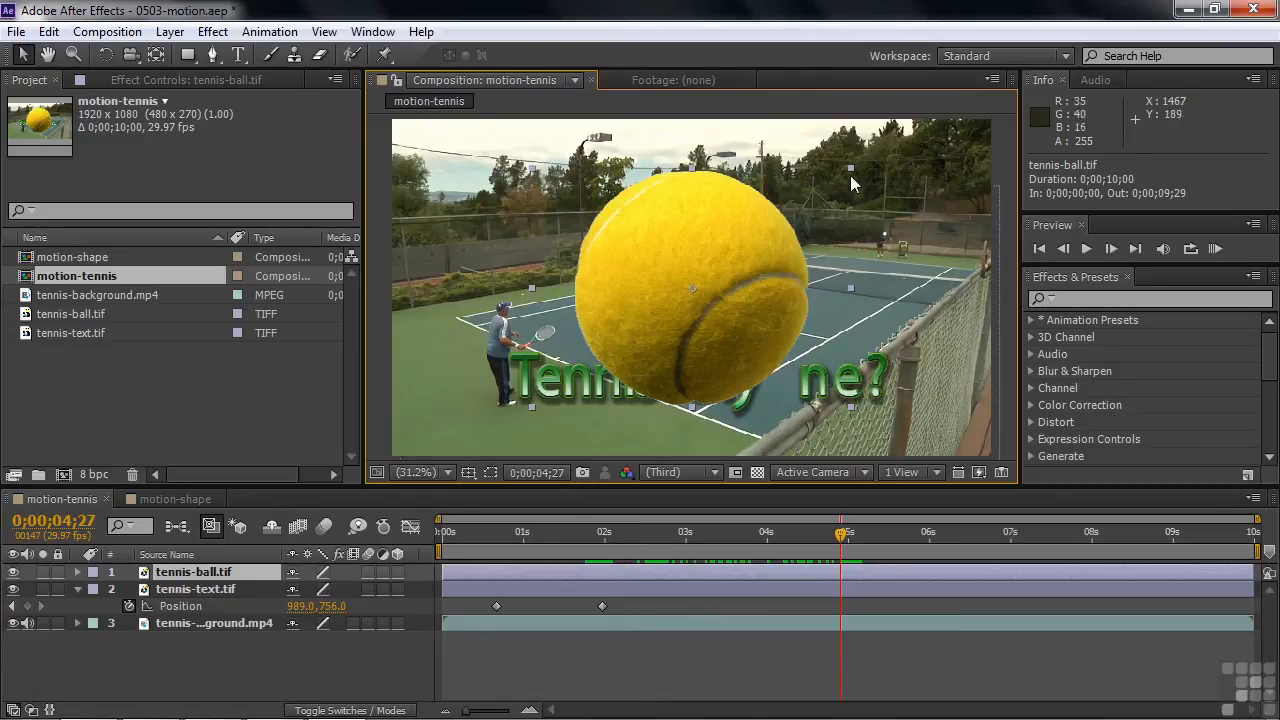
left_click_drag(850, 167, 891, 250)
key("ctrl+z")
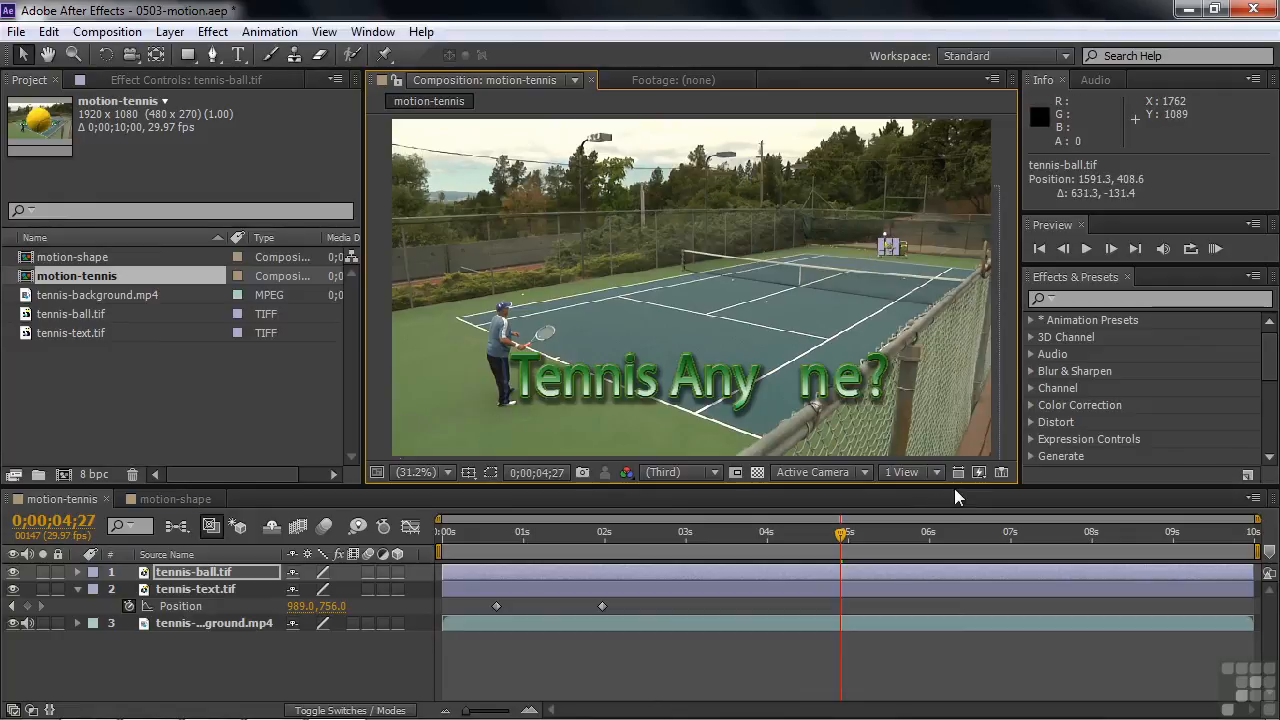
Reveal Scale and Position for the tennis-ball.tif layer and set a first keyframe for both at 0;00;04;27
key("s")
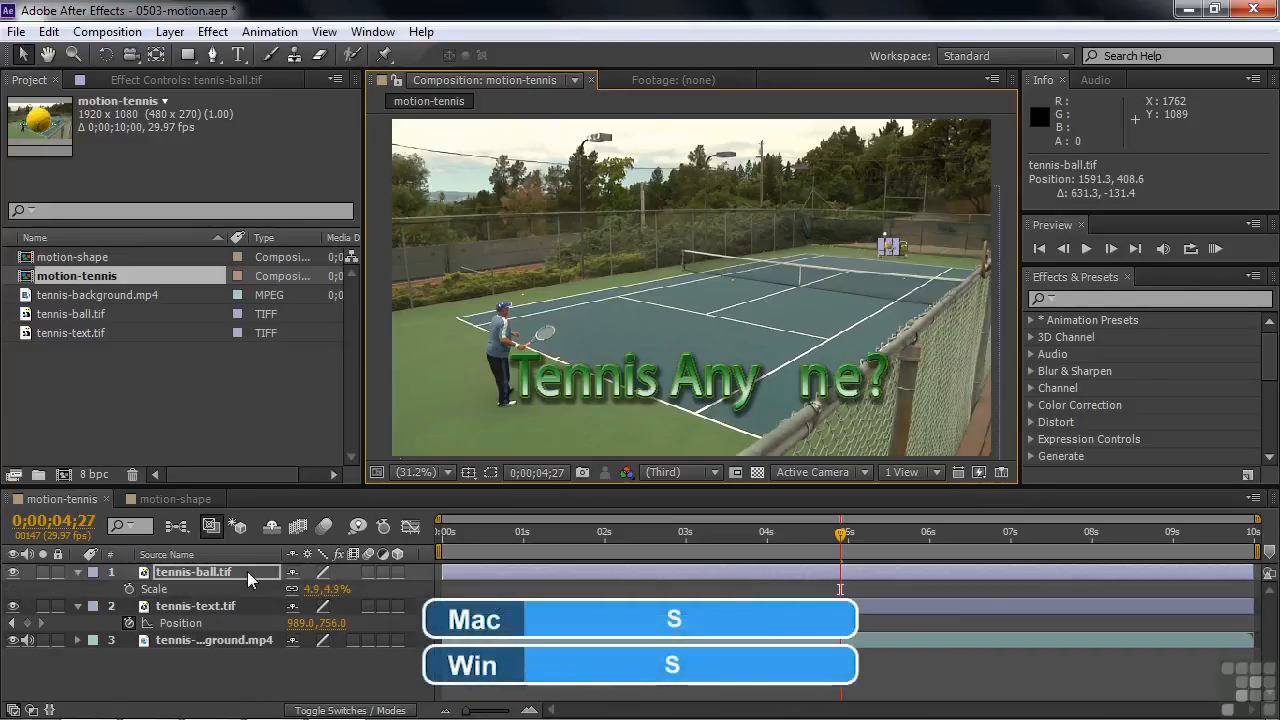
key("shift+p")
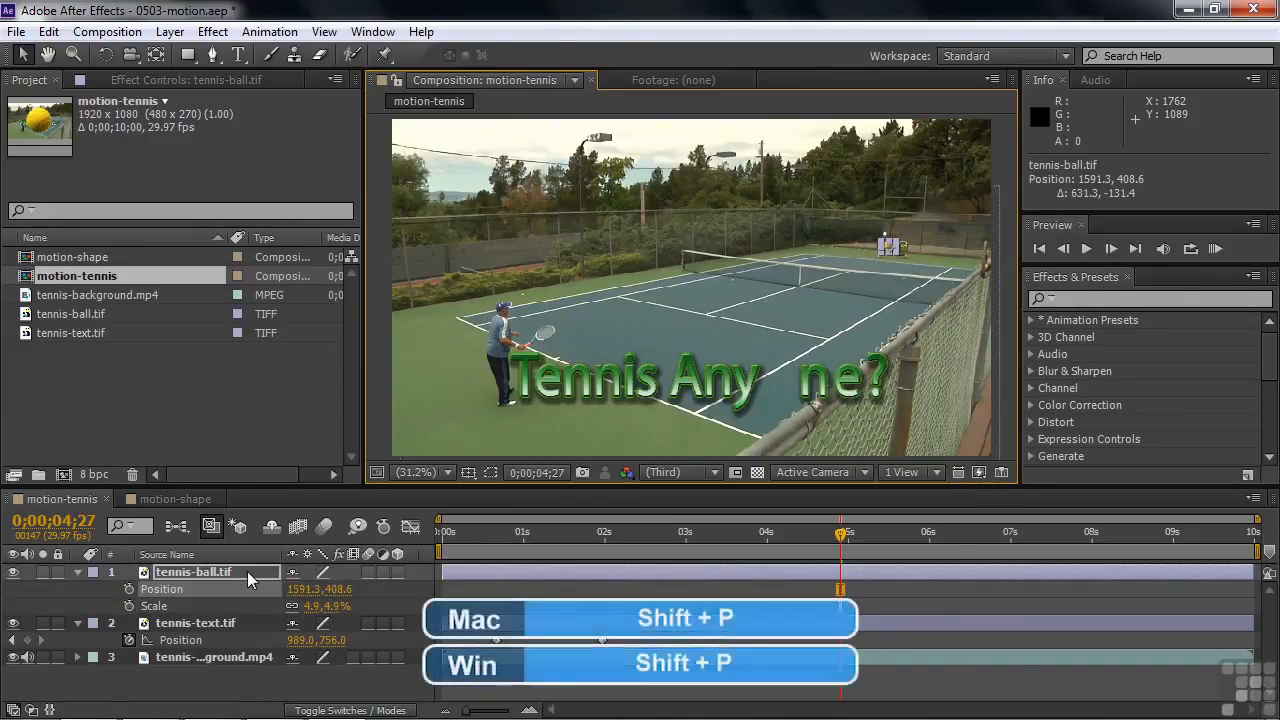
left_click(128, 589)
left_click(129, 606)
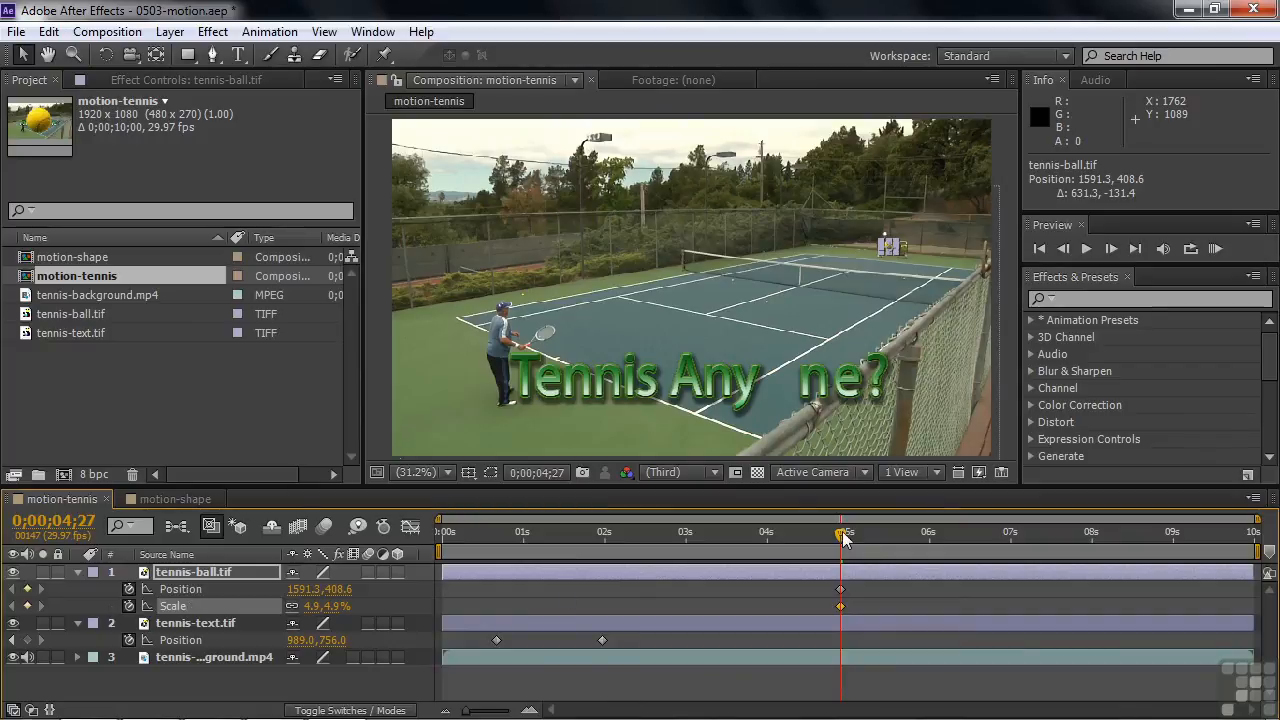
Keyframe the ball at about 440.8, 722.7 at 0;00;06;15 and in the title's gap at about 1245.2, 850.9 at 0;00;07;22
left_click_drag(842, 532, 971, 578)
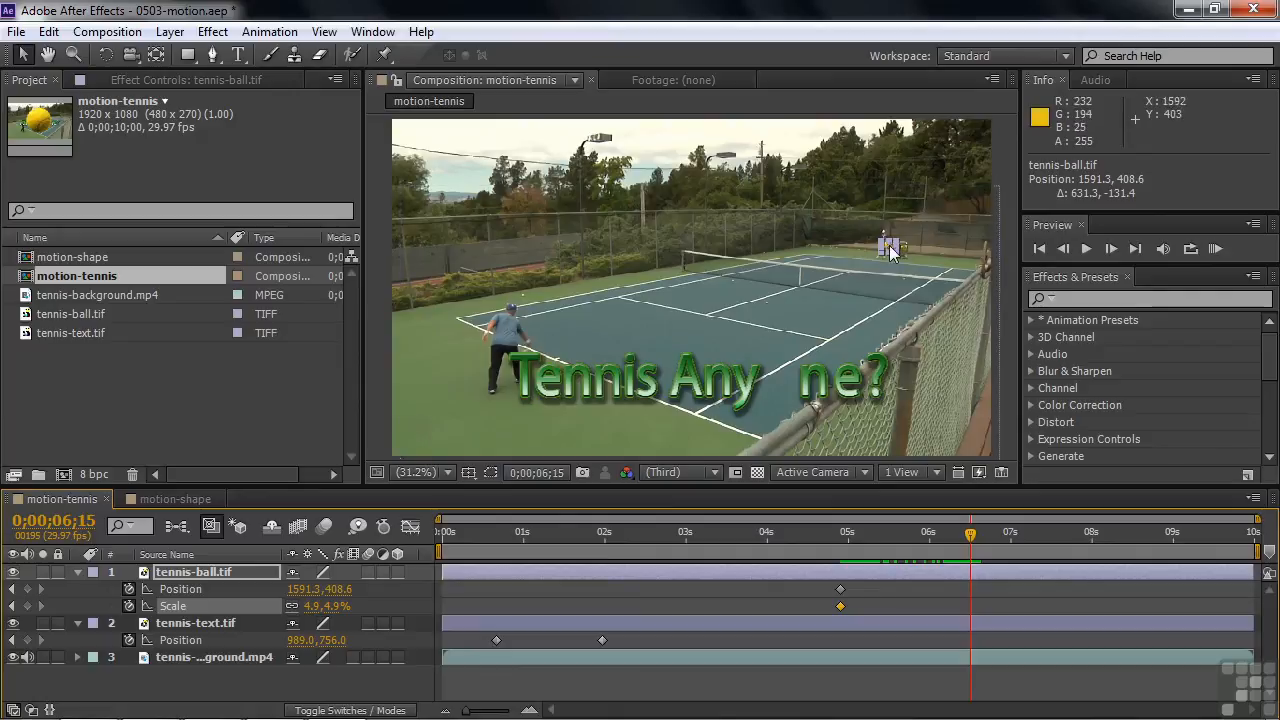
left_click_drag(893, 252, 532, 348)
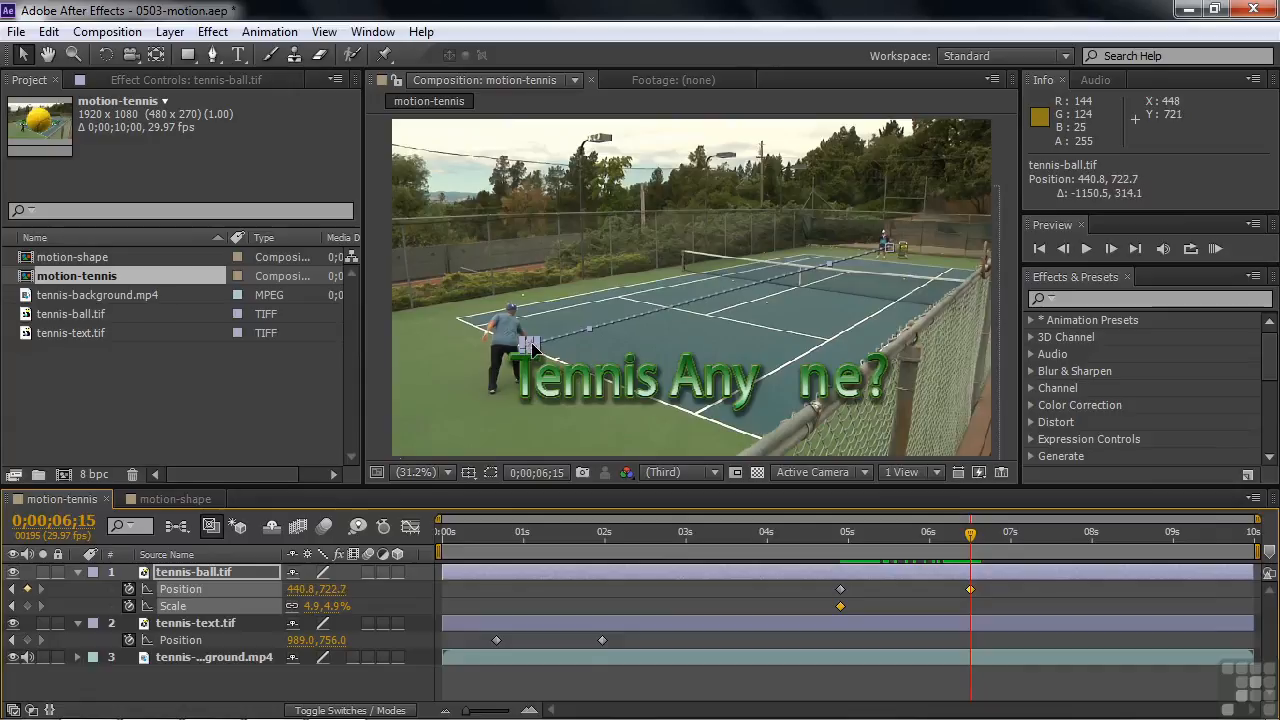
left_click_drag(970, 540, 1067, 540)
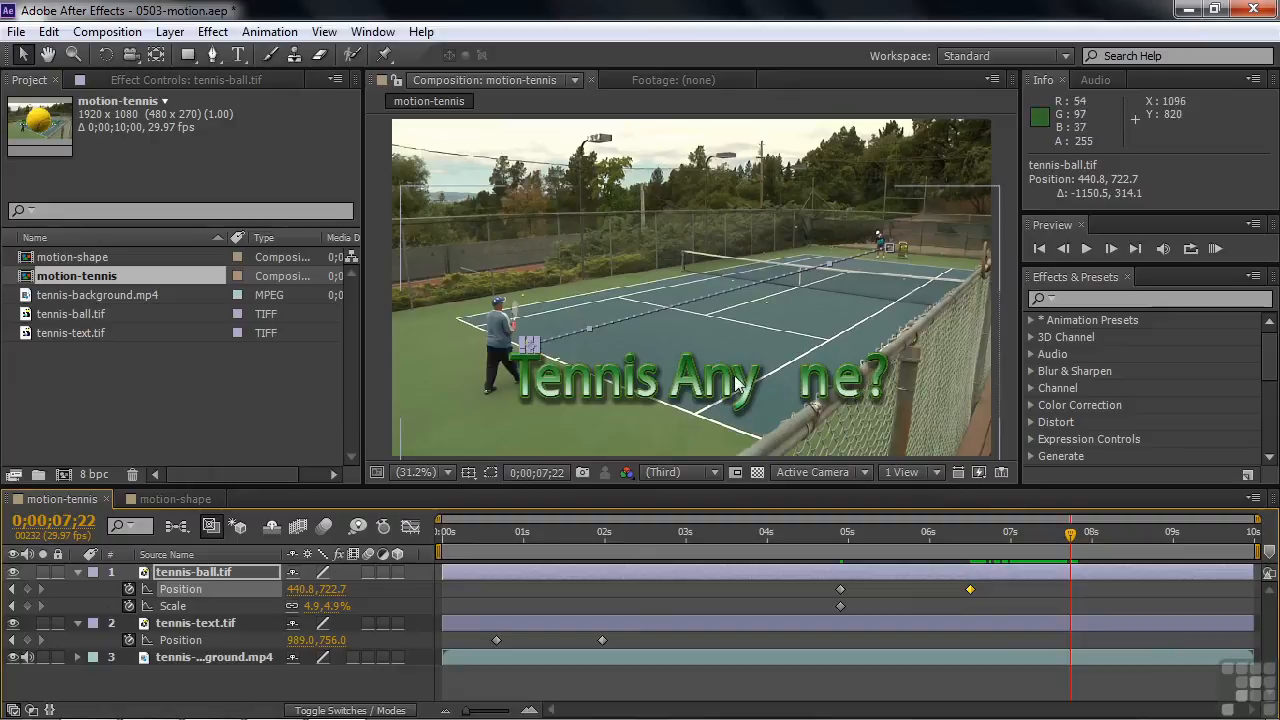
left_click_drag(530, 346, 783, 390)
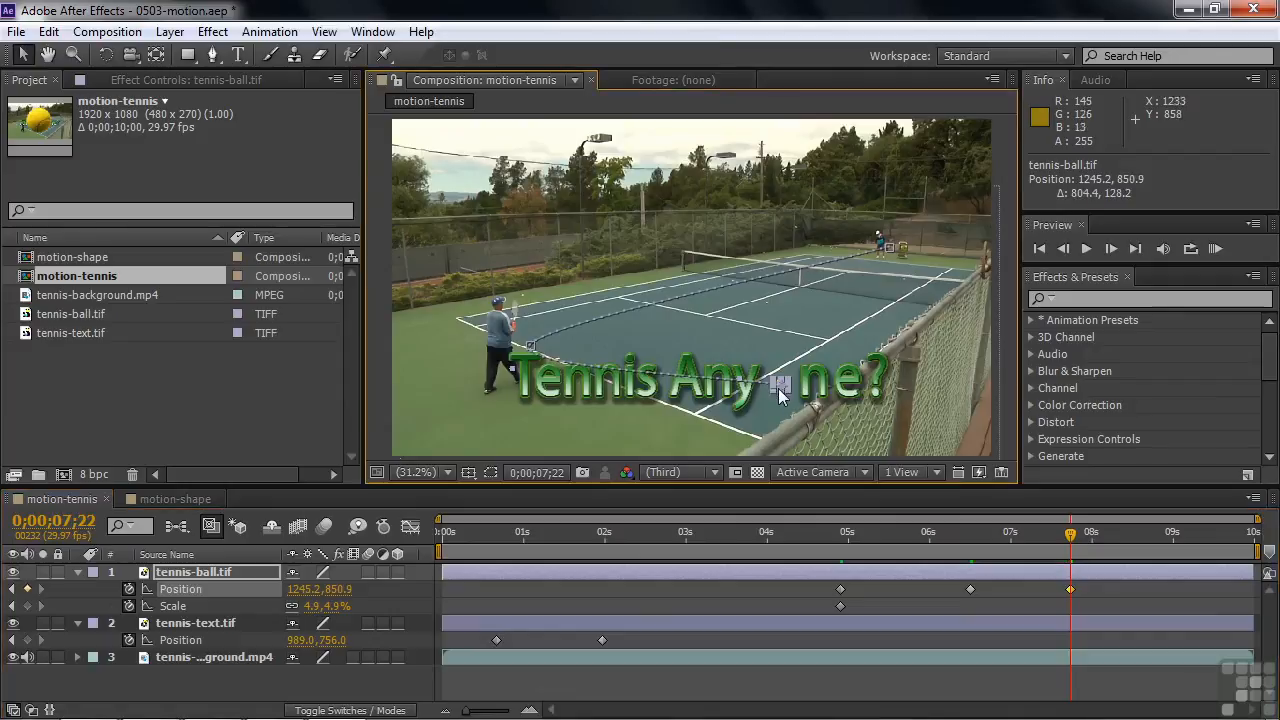
Set the ball's Scale to 45.9% at 0;00;06;26 and preview its flight from 0;00;04;19
left_click_drag(1068, 538, 1004, 535)
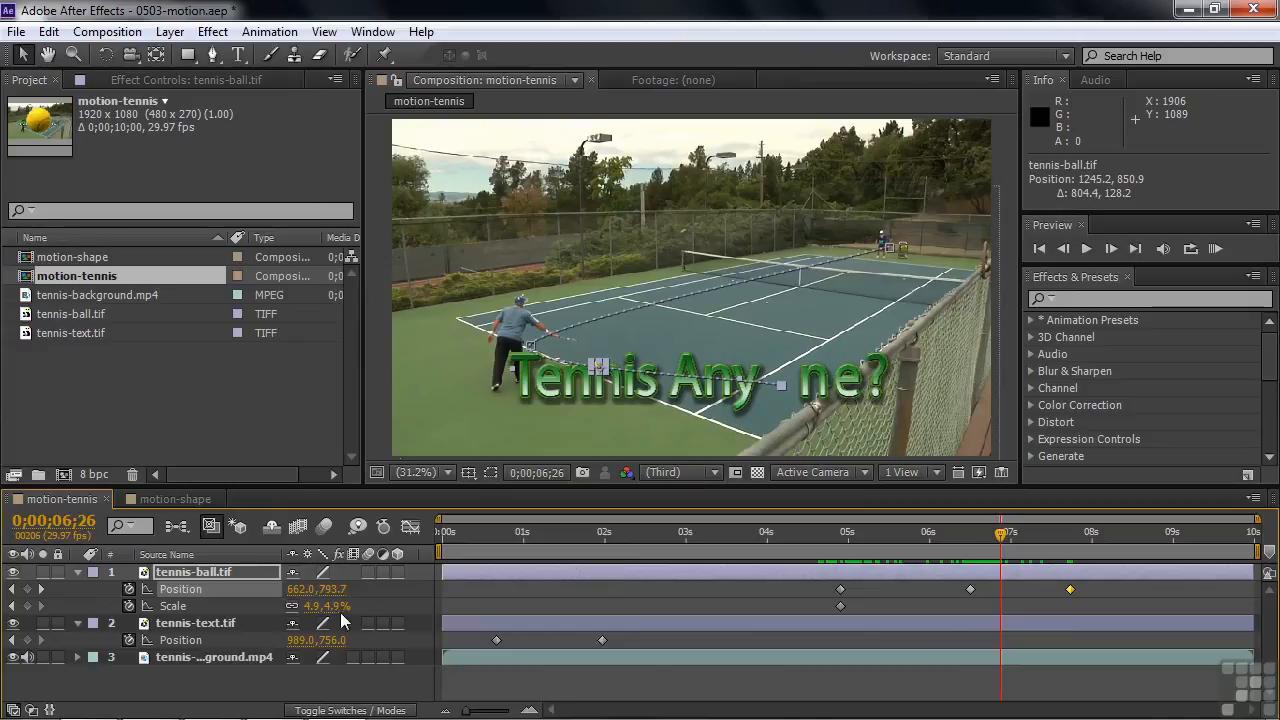
left_click_drag(313, 612, 346, 602)
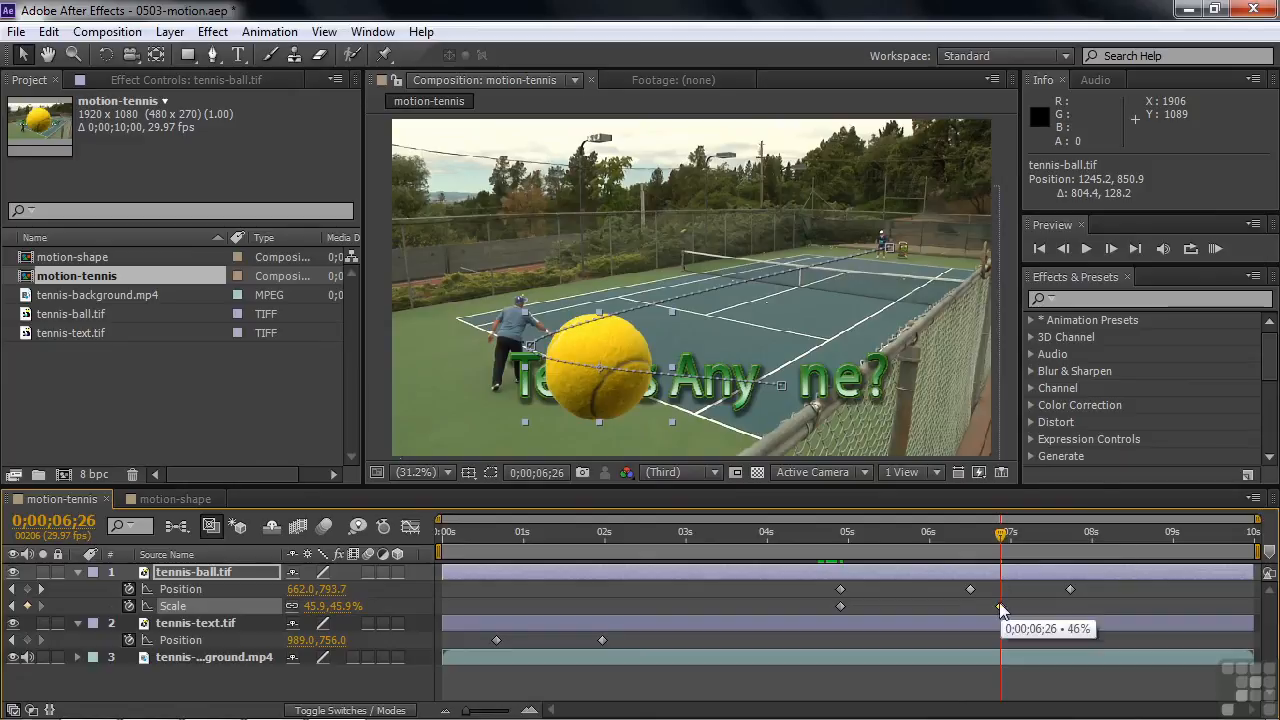
left_click(1003, 611)
left_click_drag(1000, 545, 817, 548)
key("space")
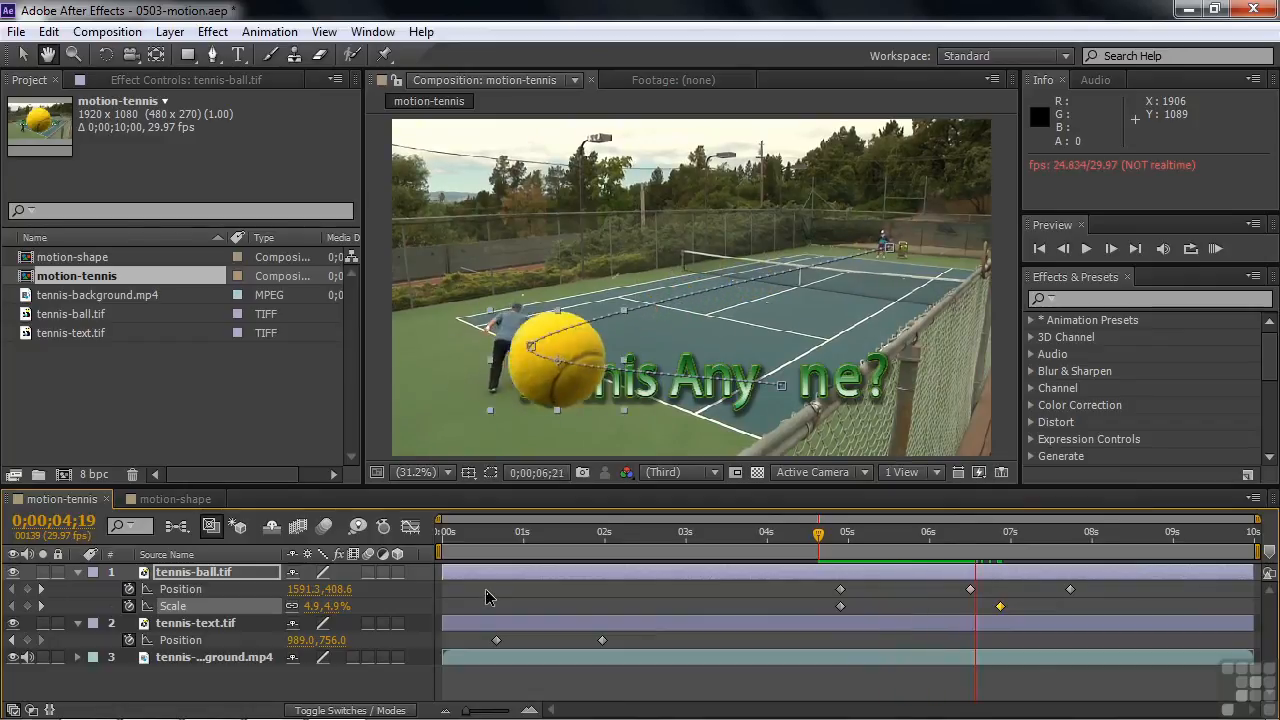
key("space")
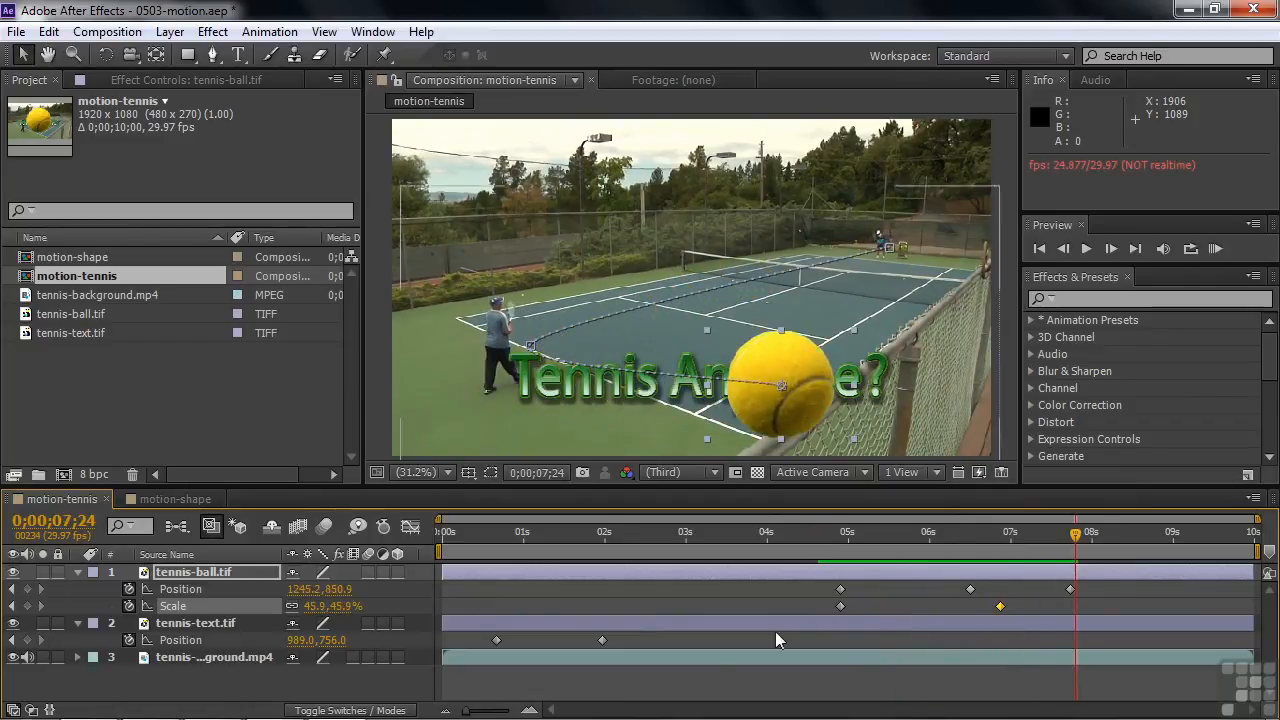
left_click_drag(1082, 542, 1055, 547)
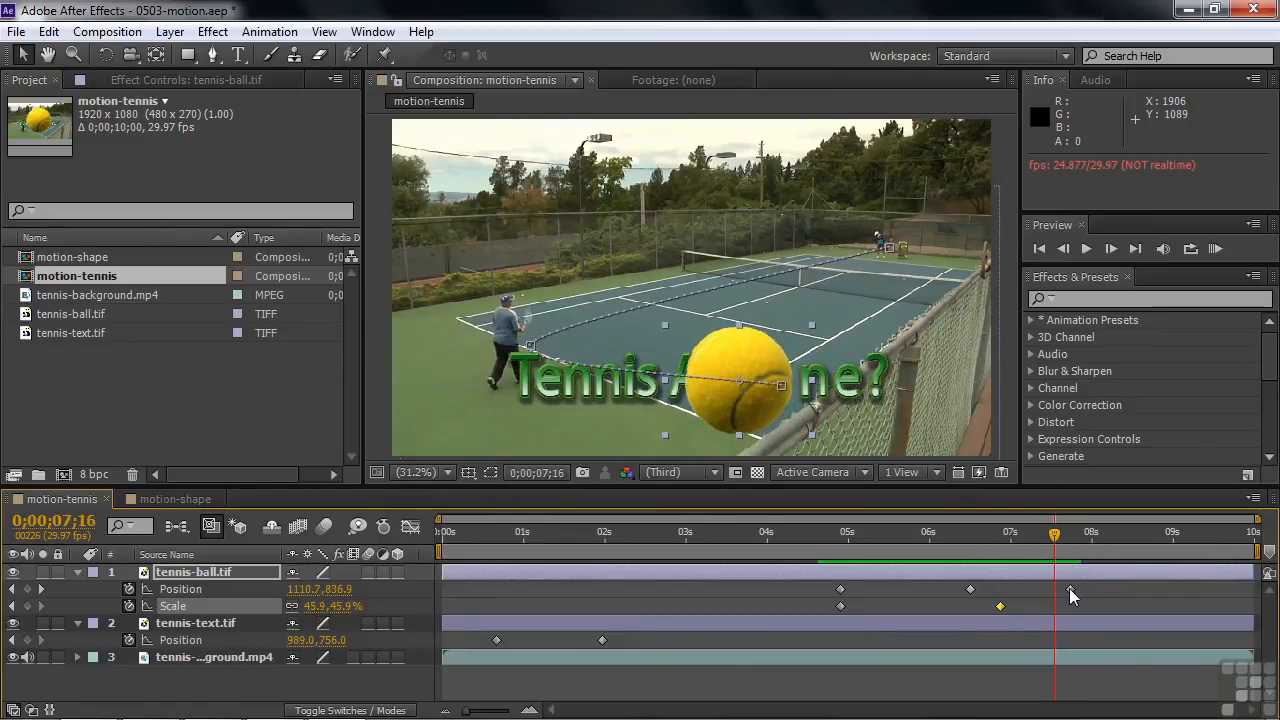
Set the ball's Scale to 24.9% at its last Position keyframe, 0;00;07;22, and scrub back to 0;00;05;19
left_click(41, 589)
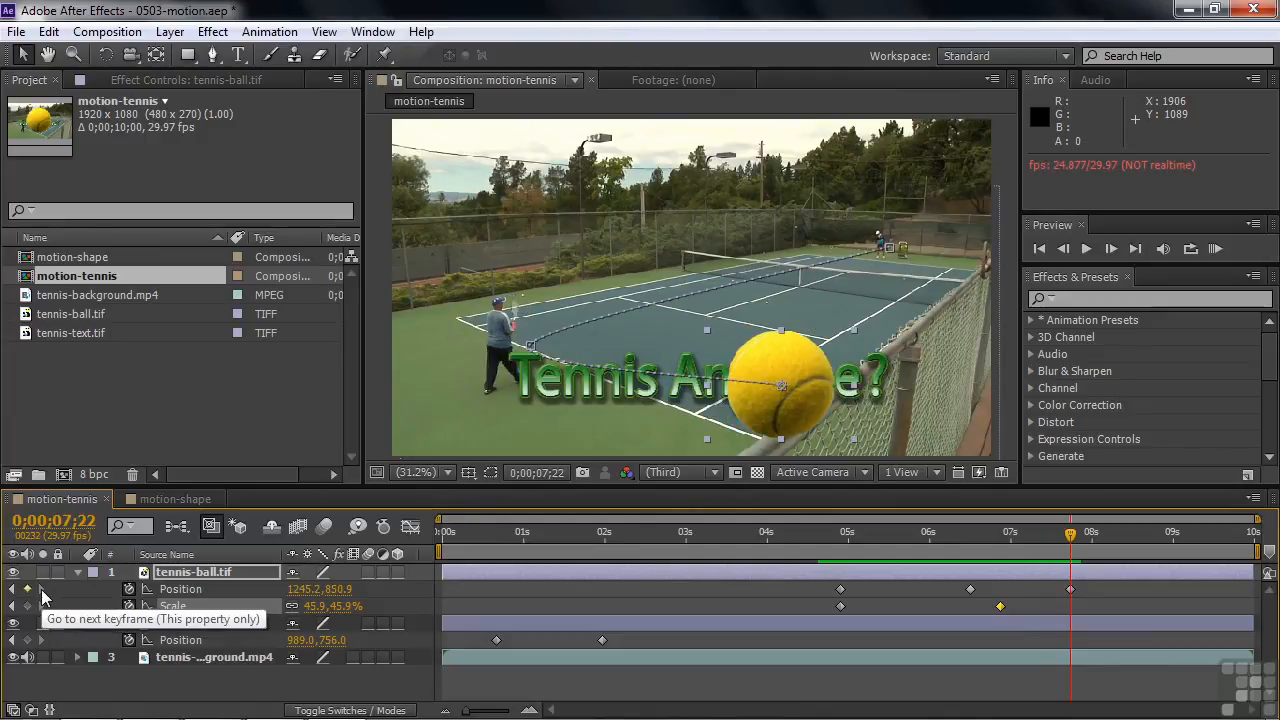
left_click_drag(340, 606, 312, 606)
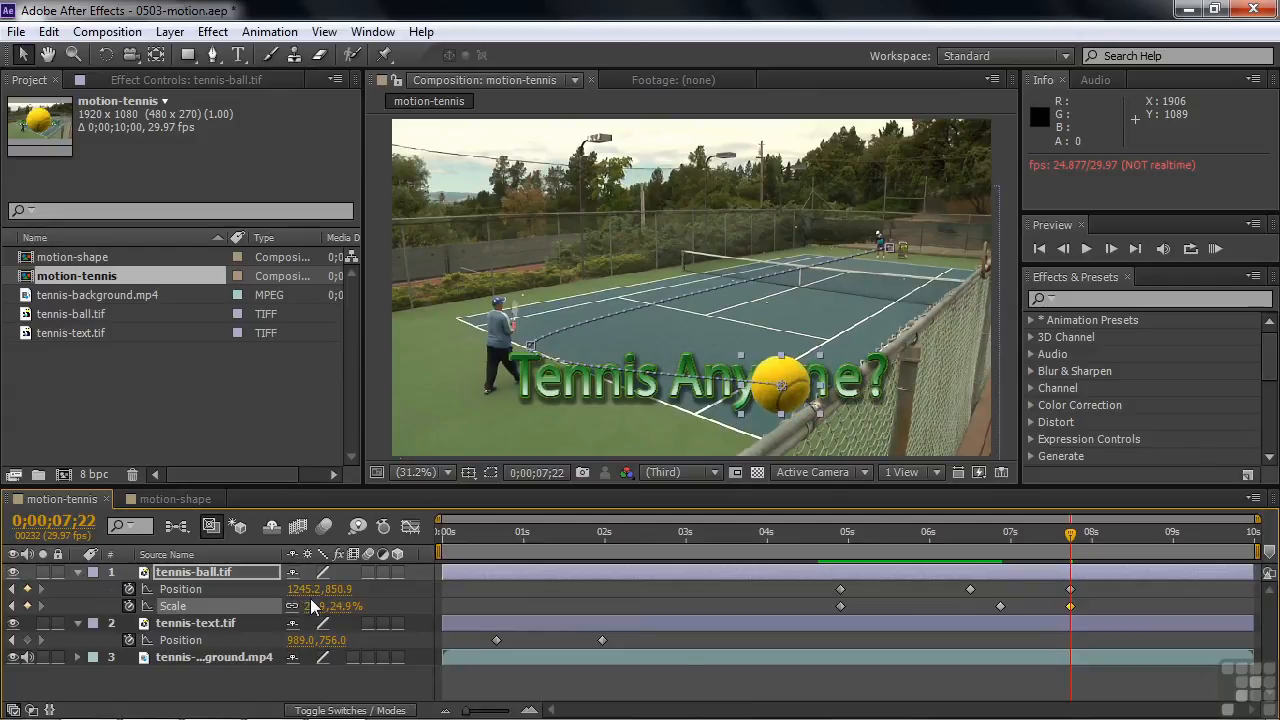
left_click_drag(1080, 540, 900, 549)
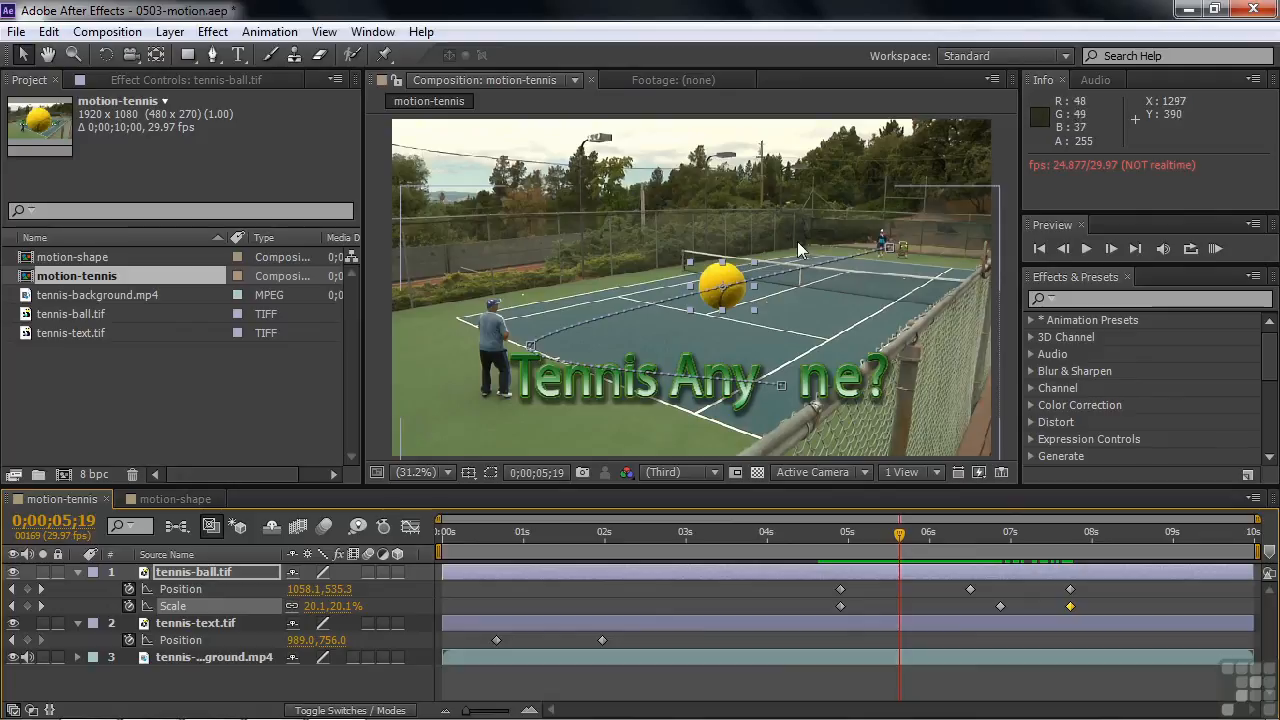
Arc the ball's first flight upward, placing the first keyframe's path handle at about 1210.5, 50.7 and the second's incoming handle at about 569.0, 559.2
left_click(839, 589)
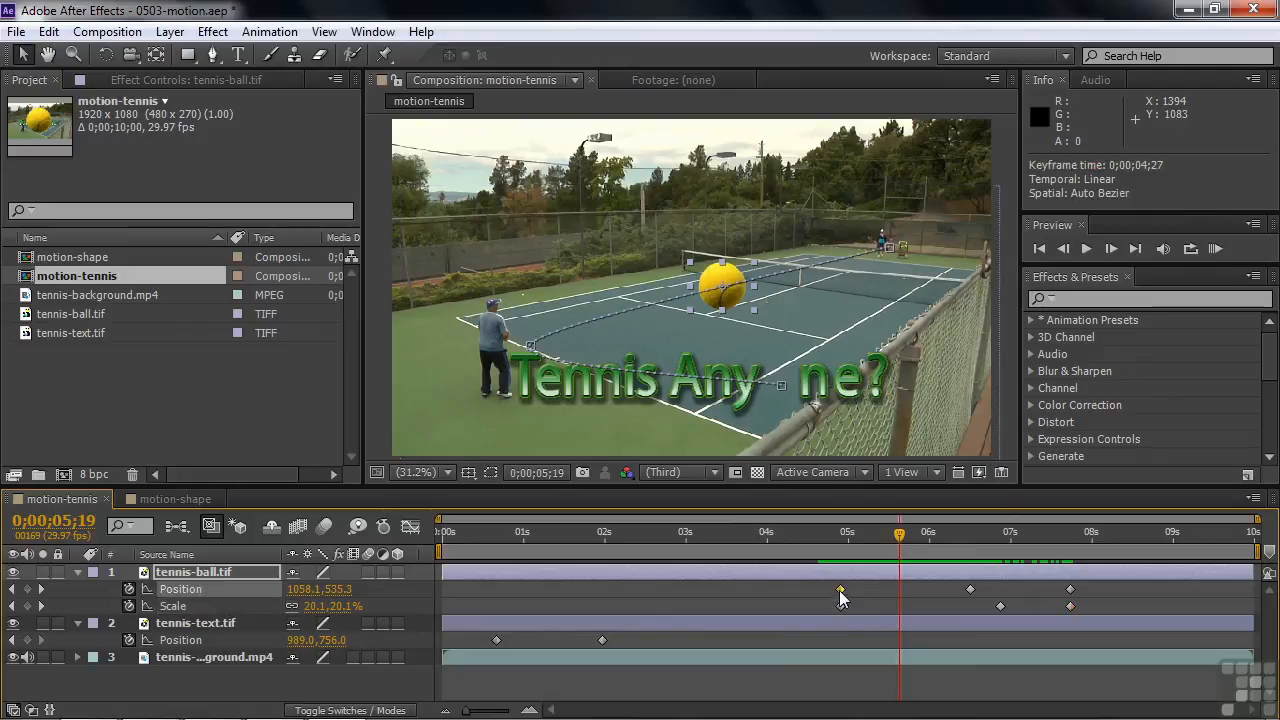
left_click_drag(827, 261, 786, 216)
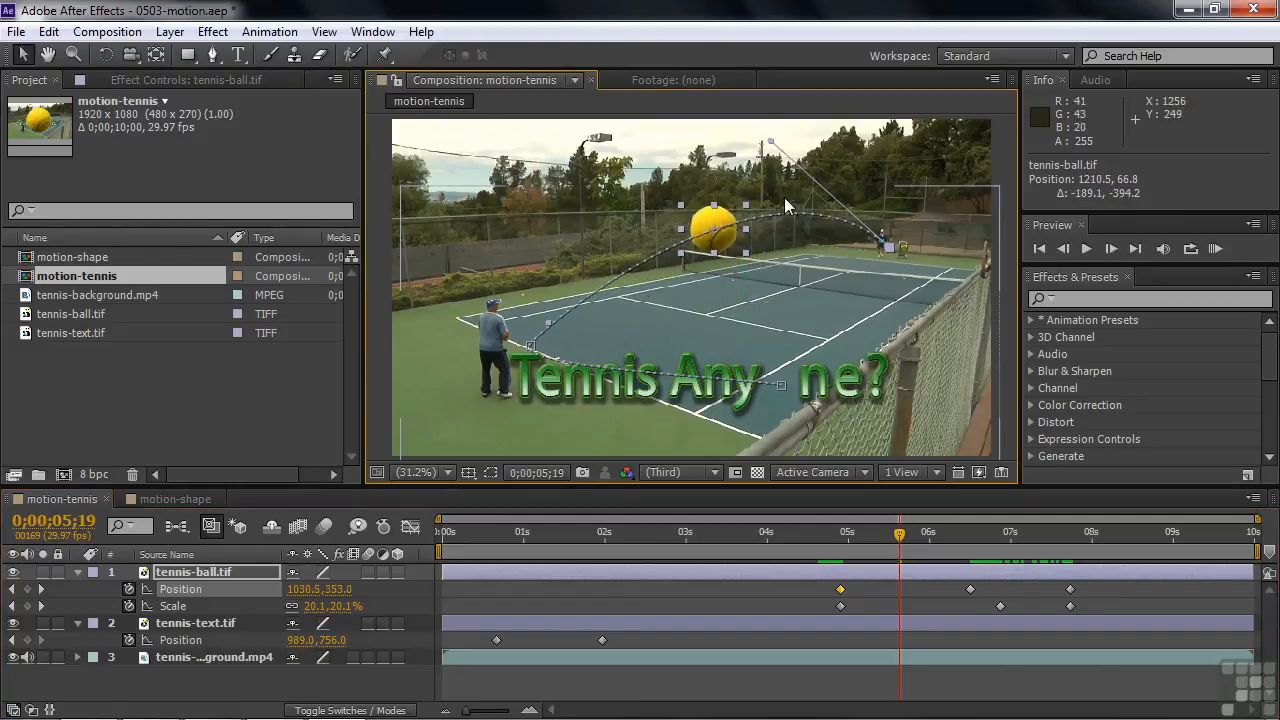
left_click_drag(771, 142, 771, 136)
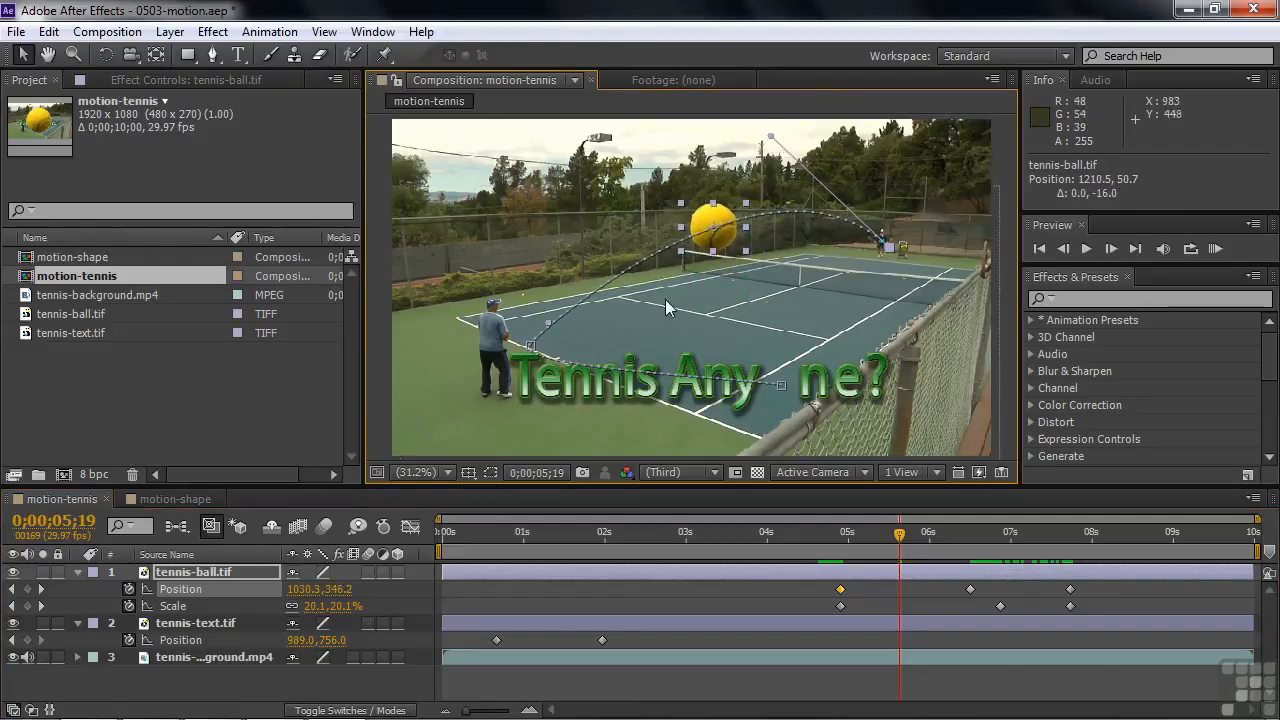
left_click_drag(548, 332, 531, 272)
left_click_drag(902, 537, 866, 537)
left_click_drag(880, 533, 949, 533)
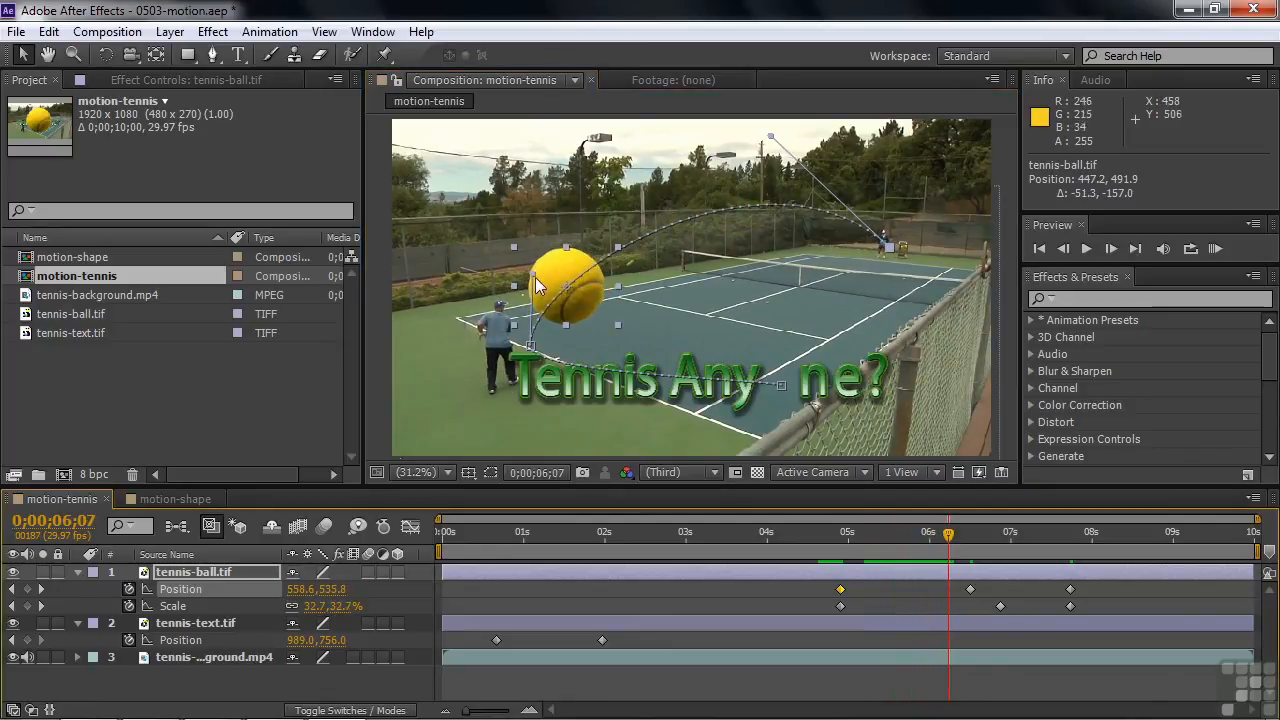
left_click_drag(533, 276, 570, 293)
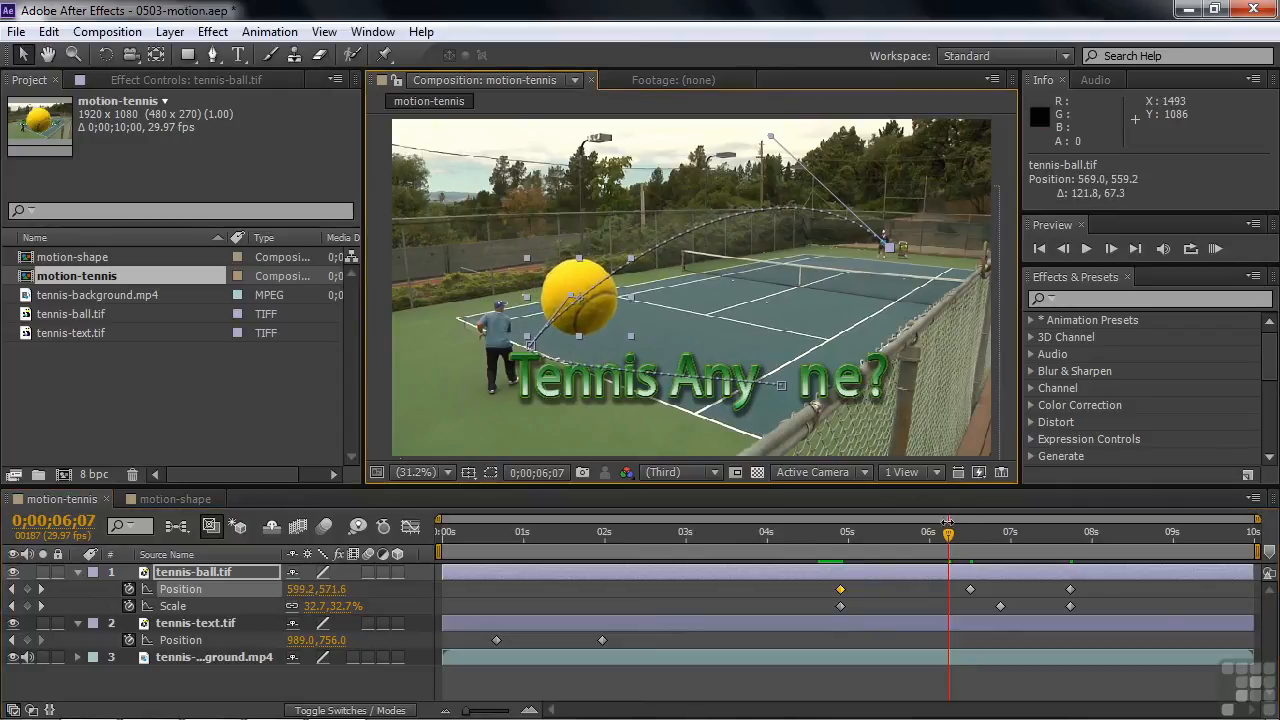
Arc the return flight upward, moving the middle keyframe's outgoing handle independently to about 777.3, 213.1 and the last keyframe's handle to about 1290.6, 326.4
left_click_drag(950, 543, 1062, 558)
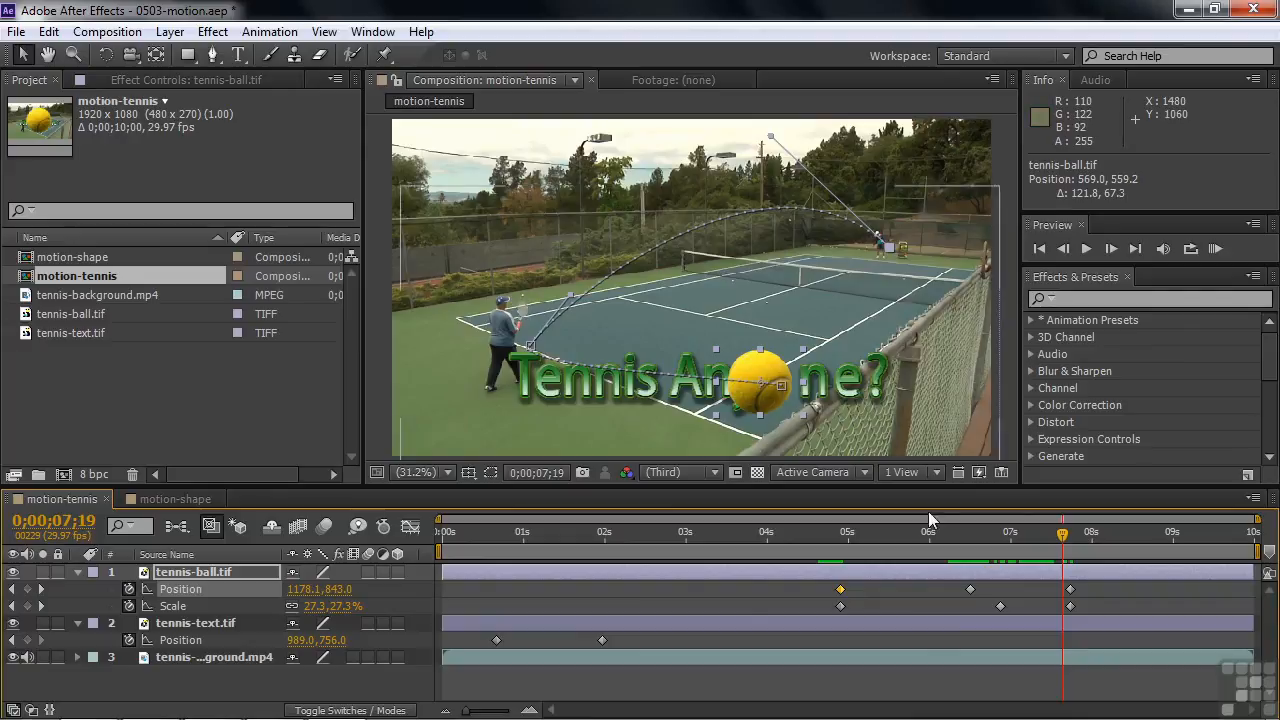
left_click(1070, 590)
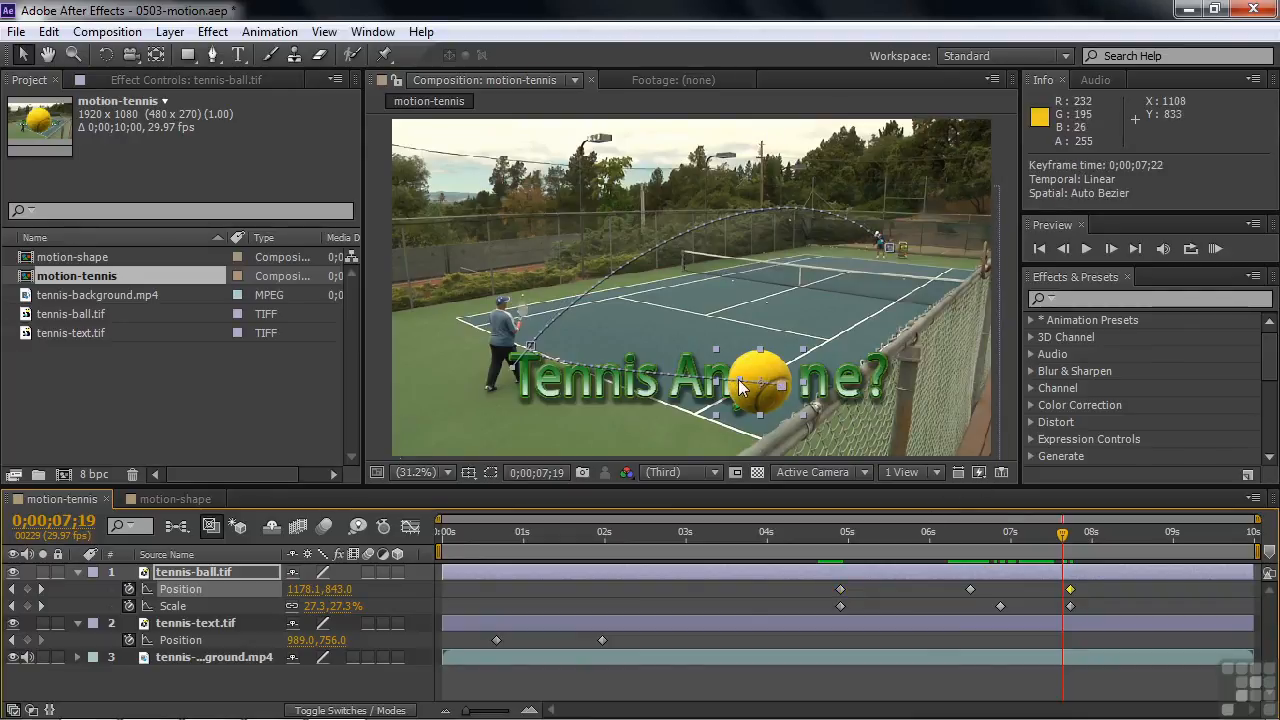
left_click_drag(742, 384, 752, 284)
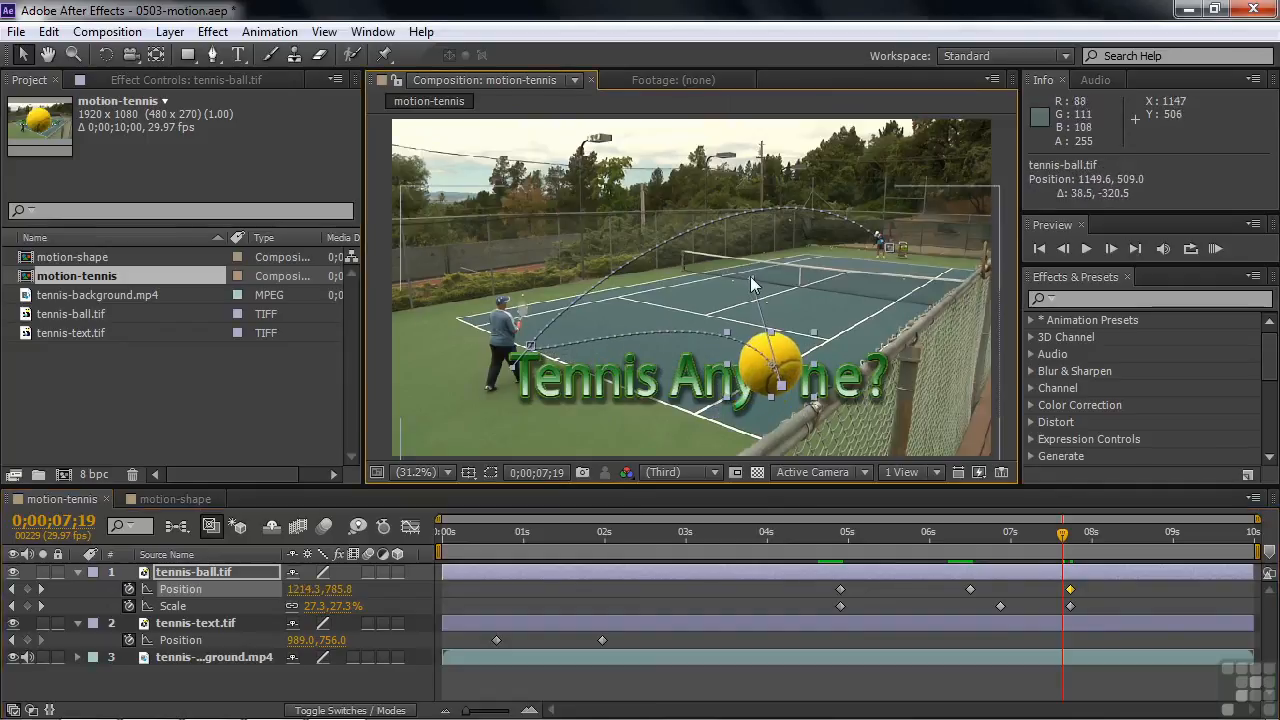
left_click(970, 589)
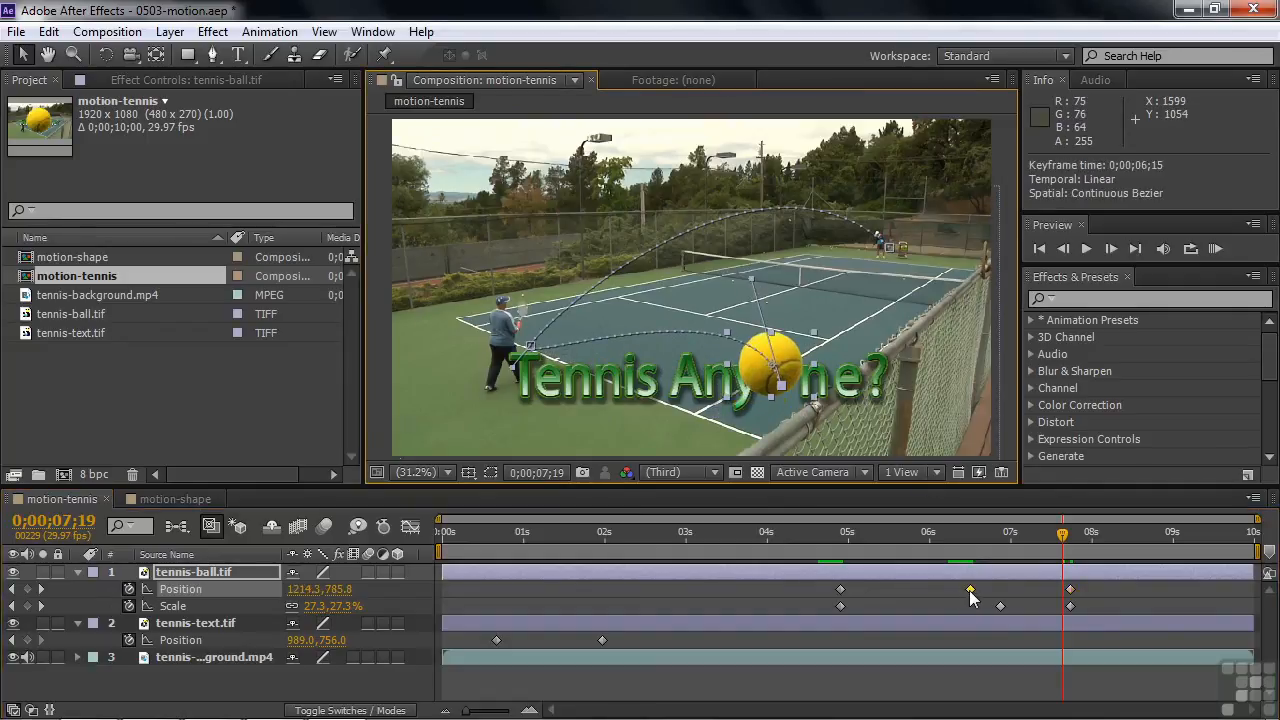
left_click_drag(512, 373, 545, 352)
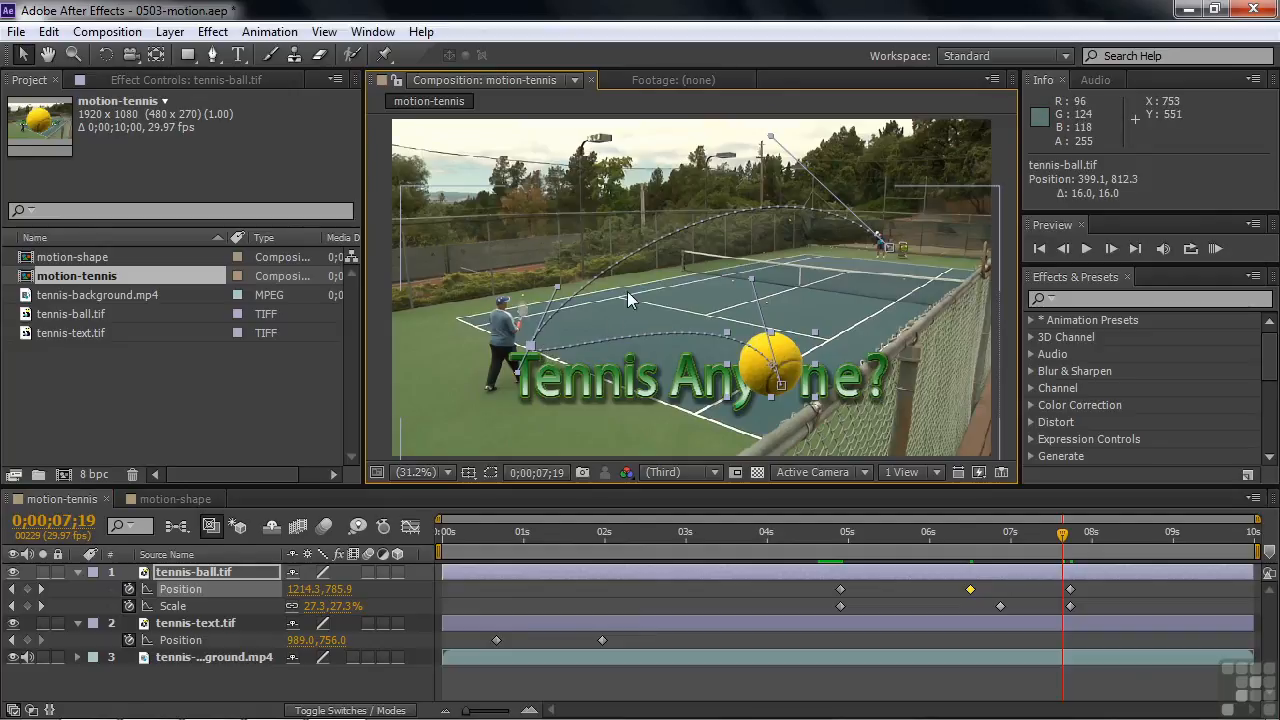
key("ctrl+z")
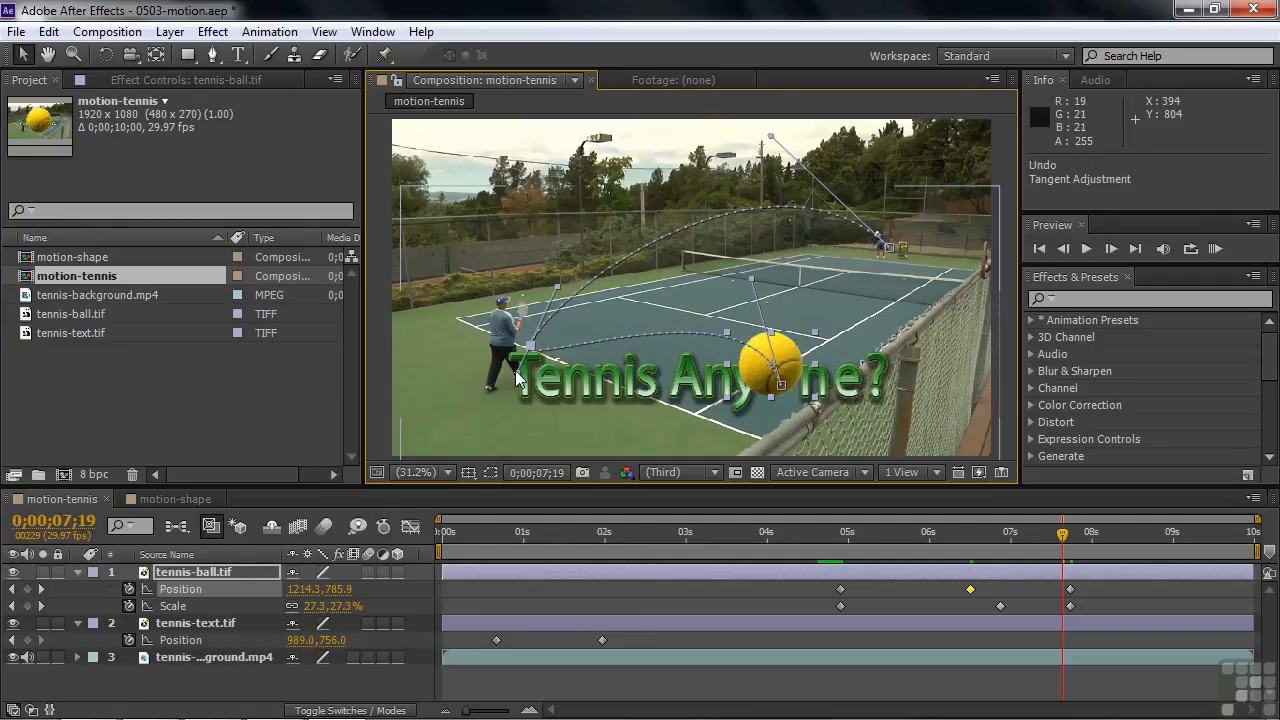
left_click_drag(517, 377, 634, 184)
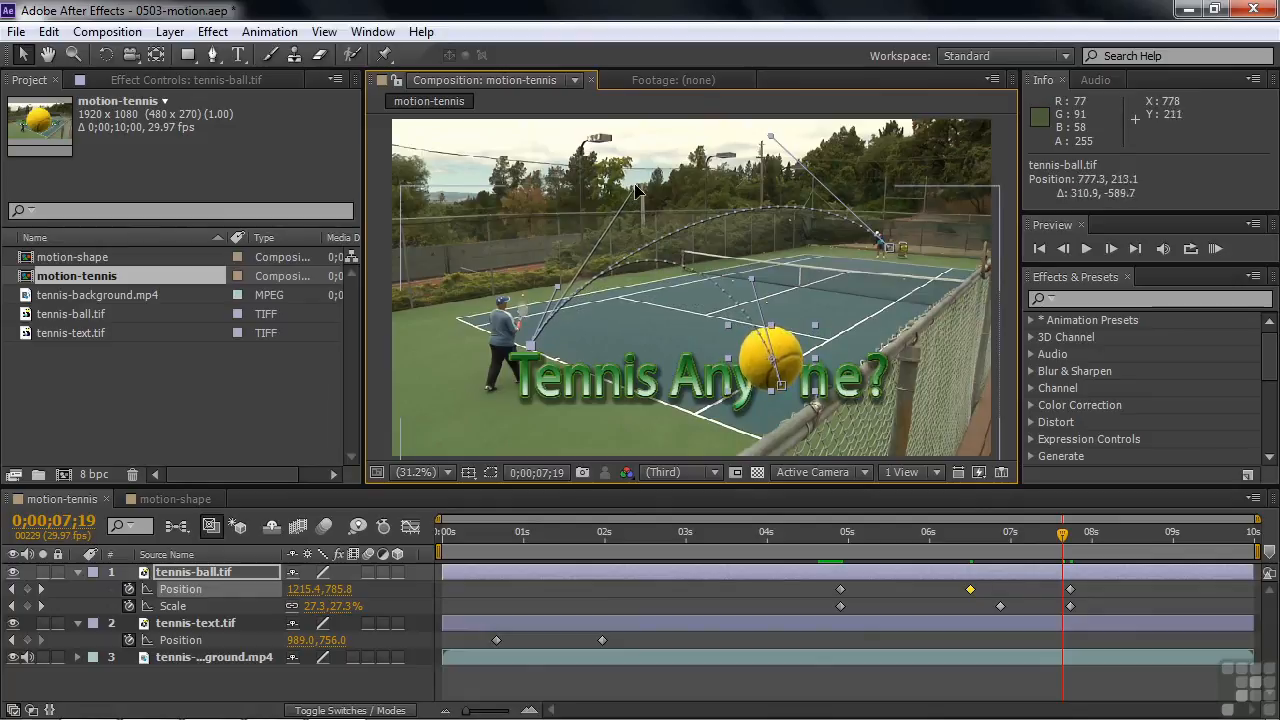
left_click_drag(749, 279, 794, 223)
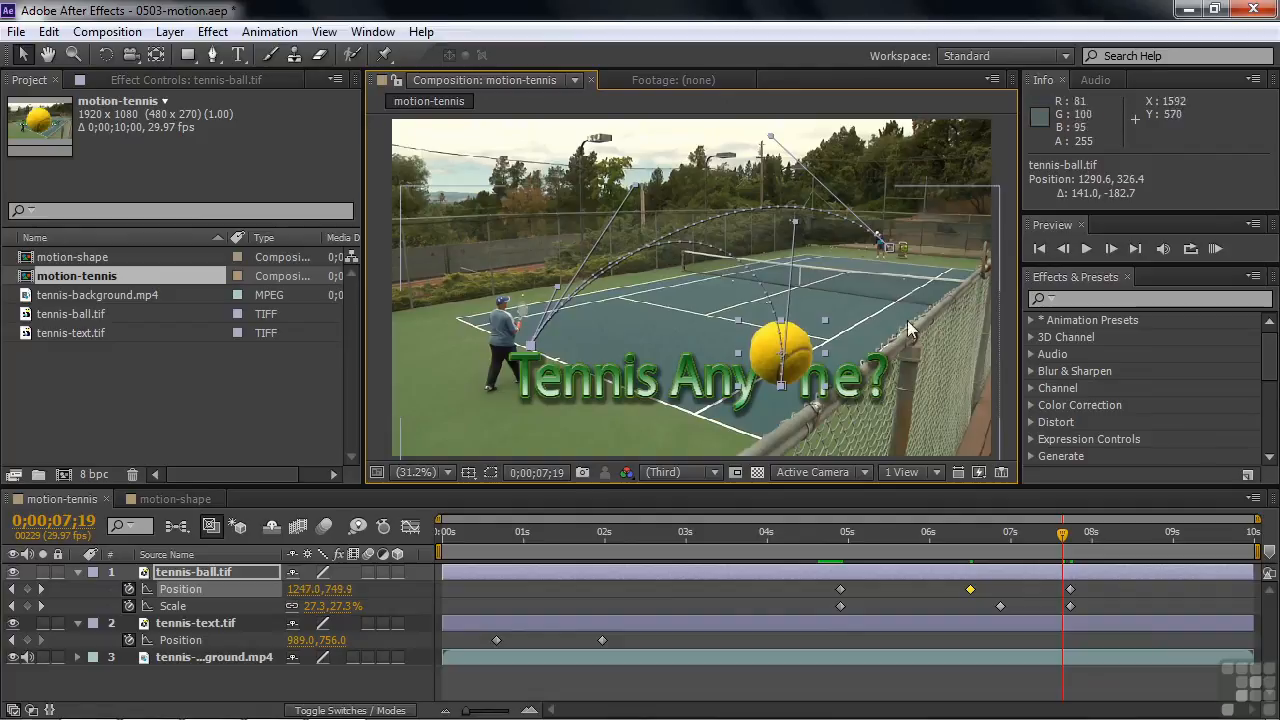
Deselect all layers and preview the title and ball animation from 0;00;00;00
left_click_drag(1063, 537, 411, 587)
key("space")
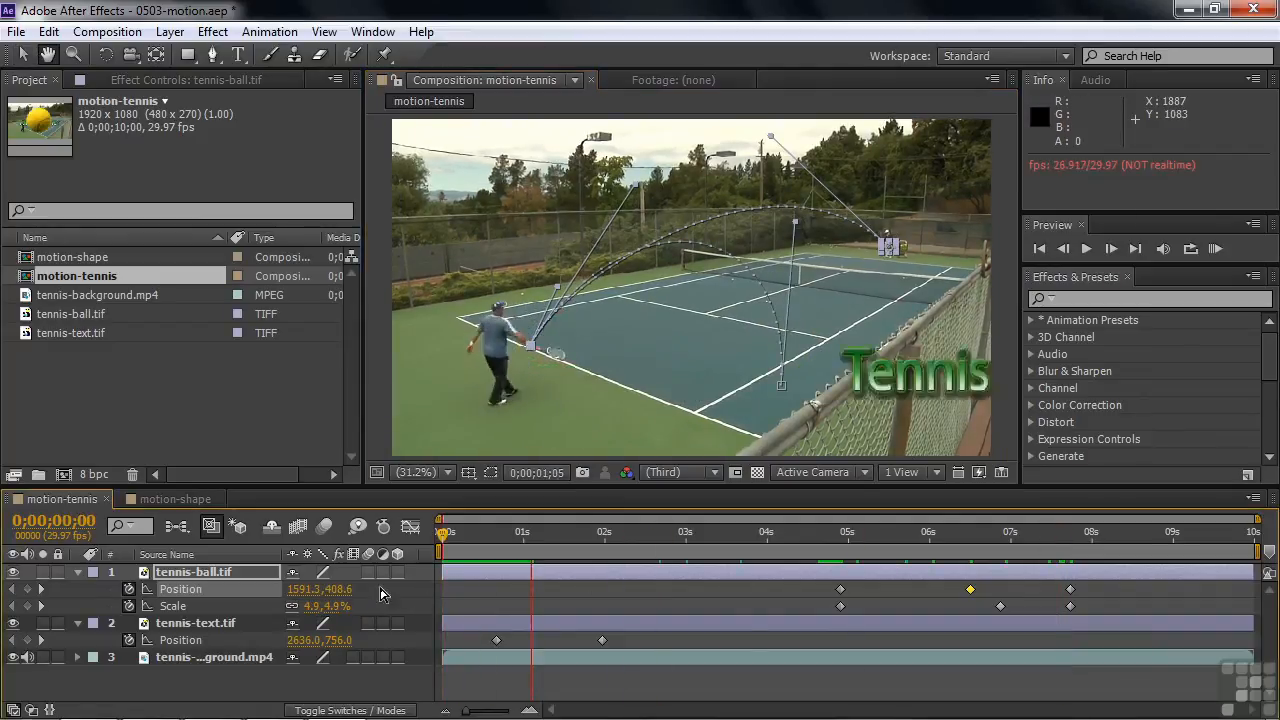
left_click(250, 680)
key("space")
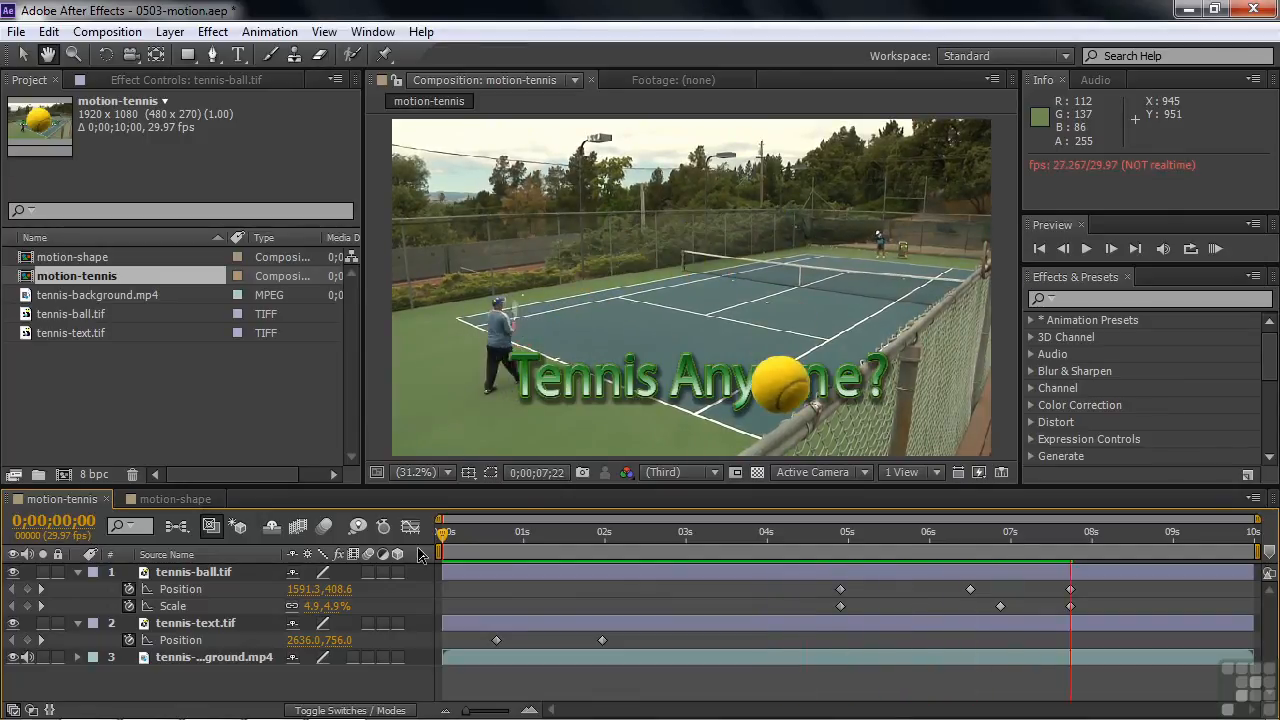
key("space")
Trim the start of the tennis-ball.tif layer to 0;00;04;26, just before its first keyframes
left_click_drag(1077, 537, 813, 529)
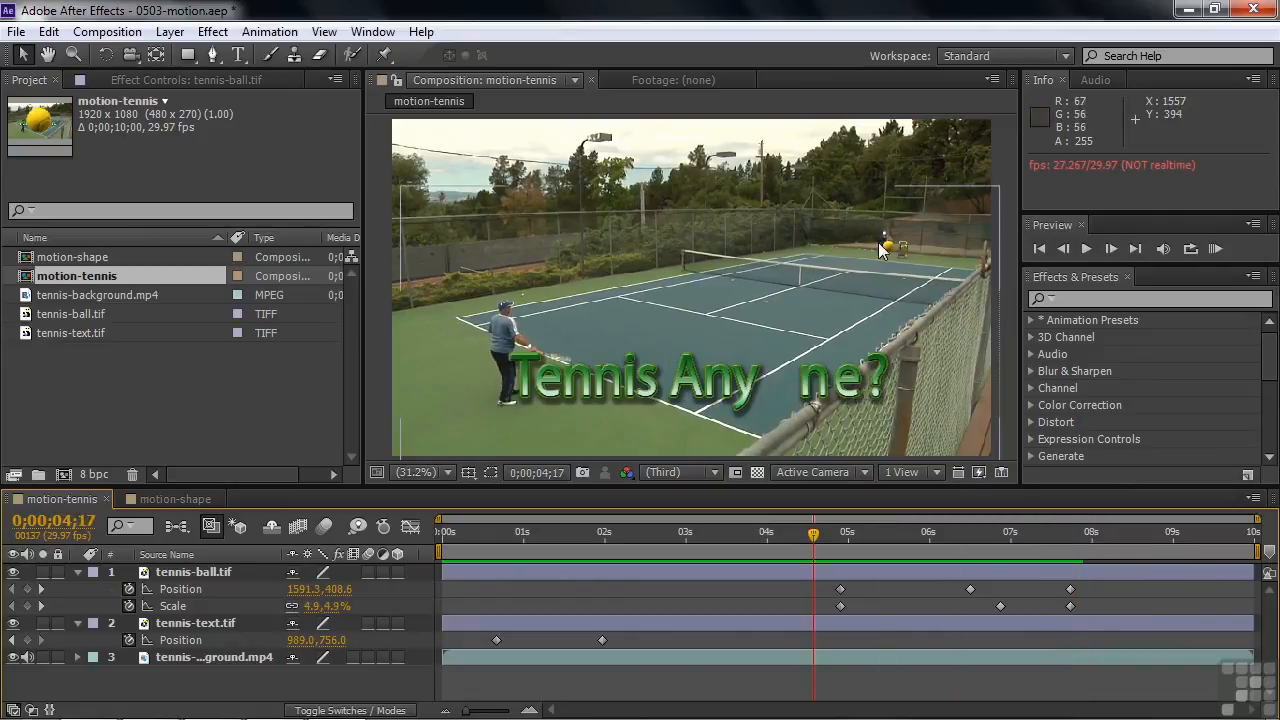
left_click_drag(813, 533, 840, 535)
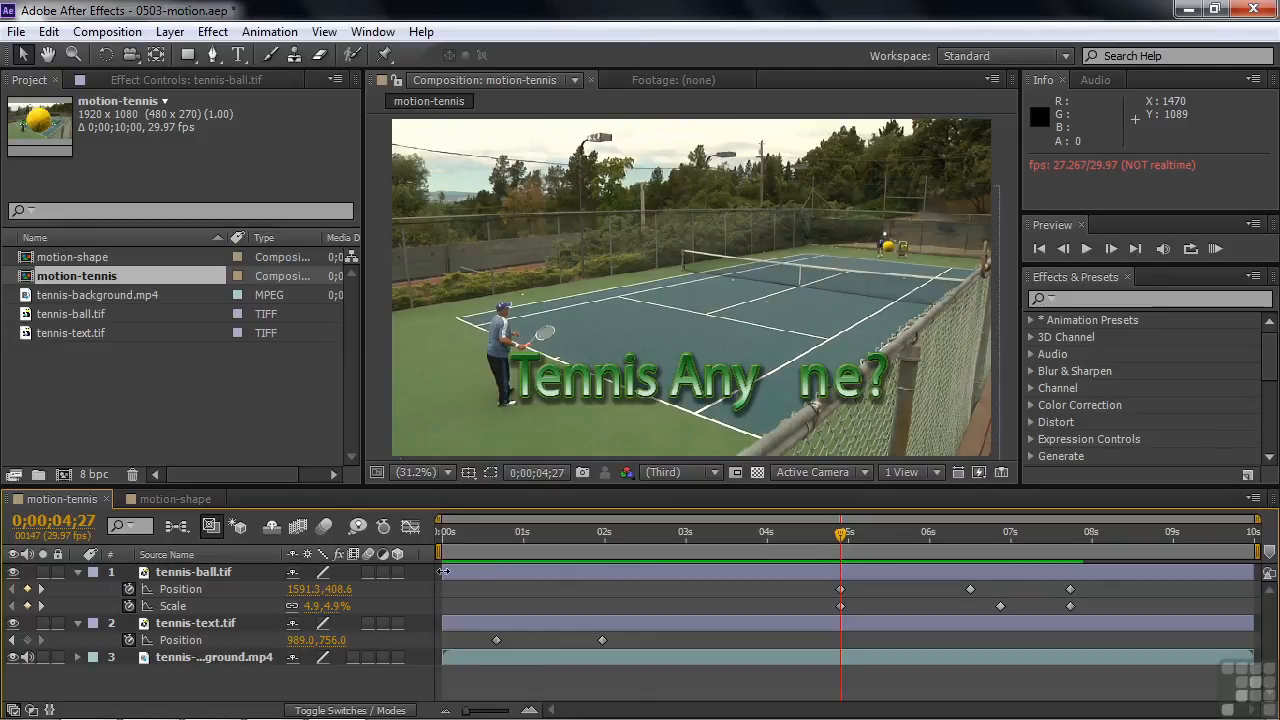
left_click_drag(441, 568, 835, 577)
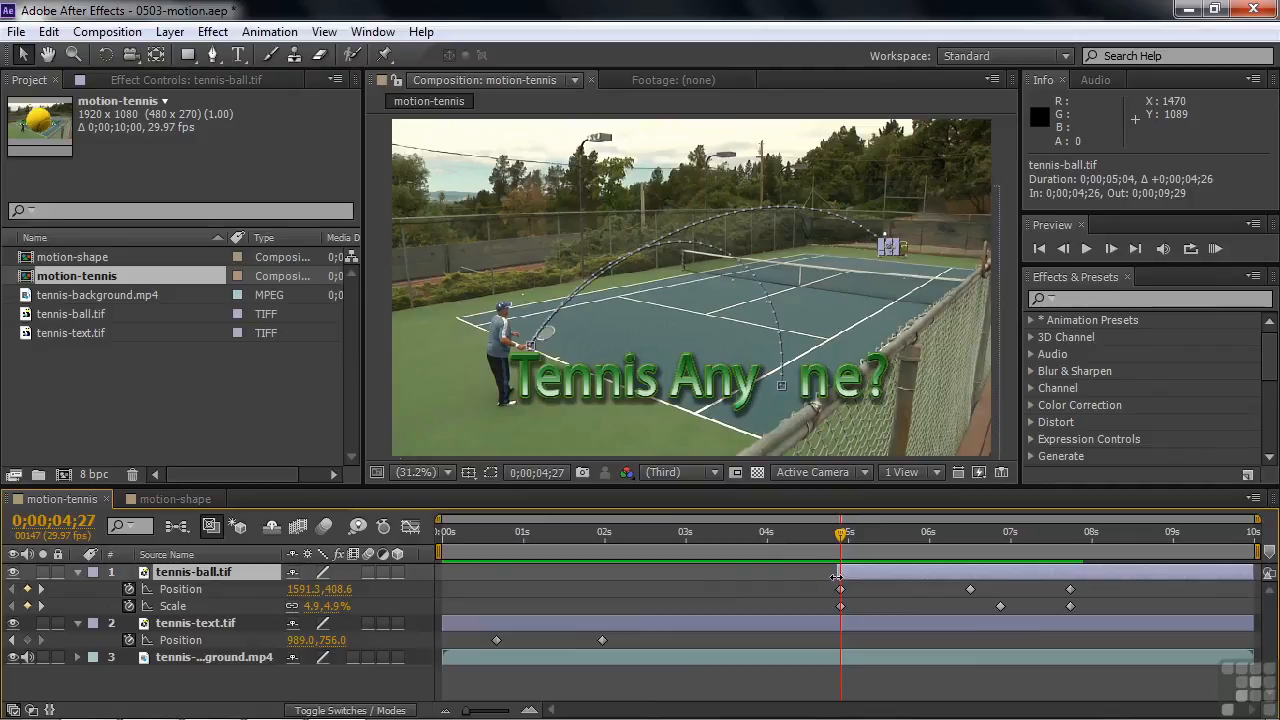
Preview the ball's entrance, then deselect its layer and replay the flight from 0;00;04;20 until the ball rests in the title
left_click_drag(843, 541, 747, 553)
key("space")
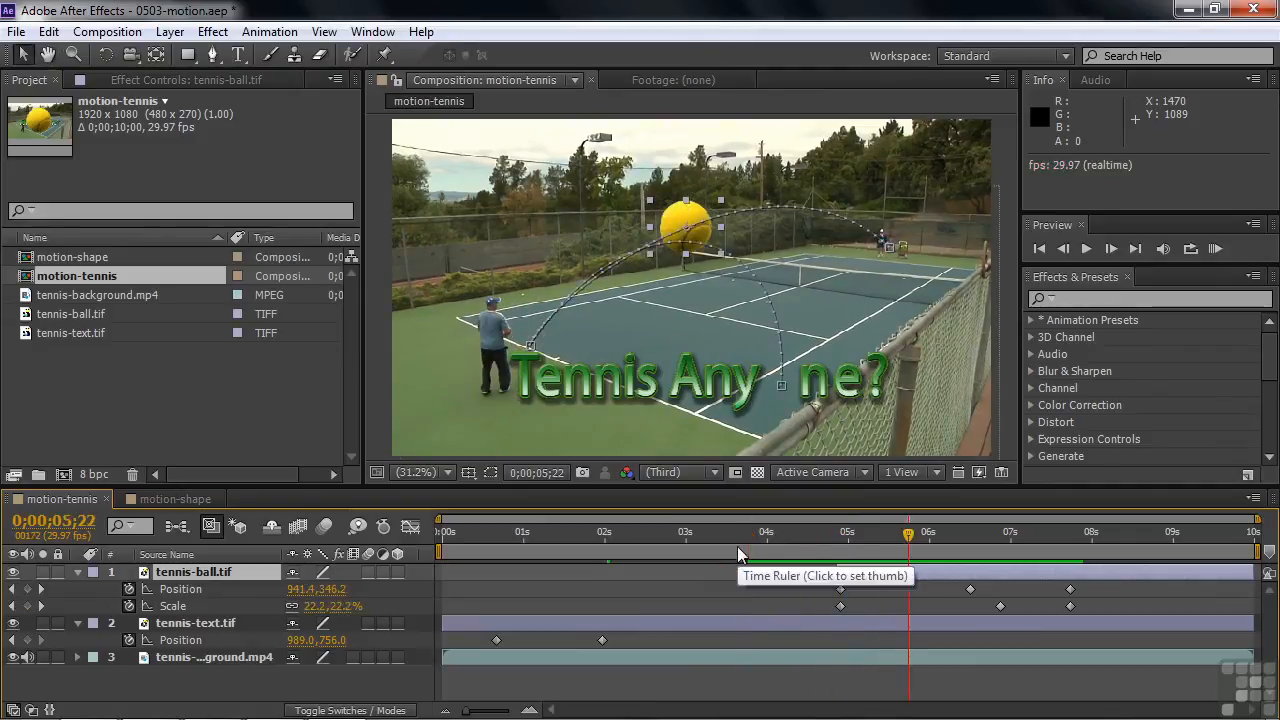
left_click(370, 685)
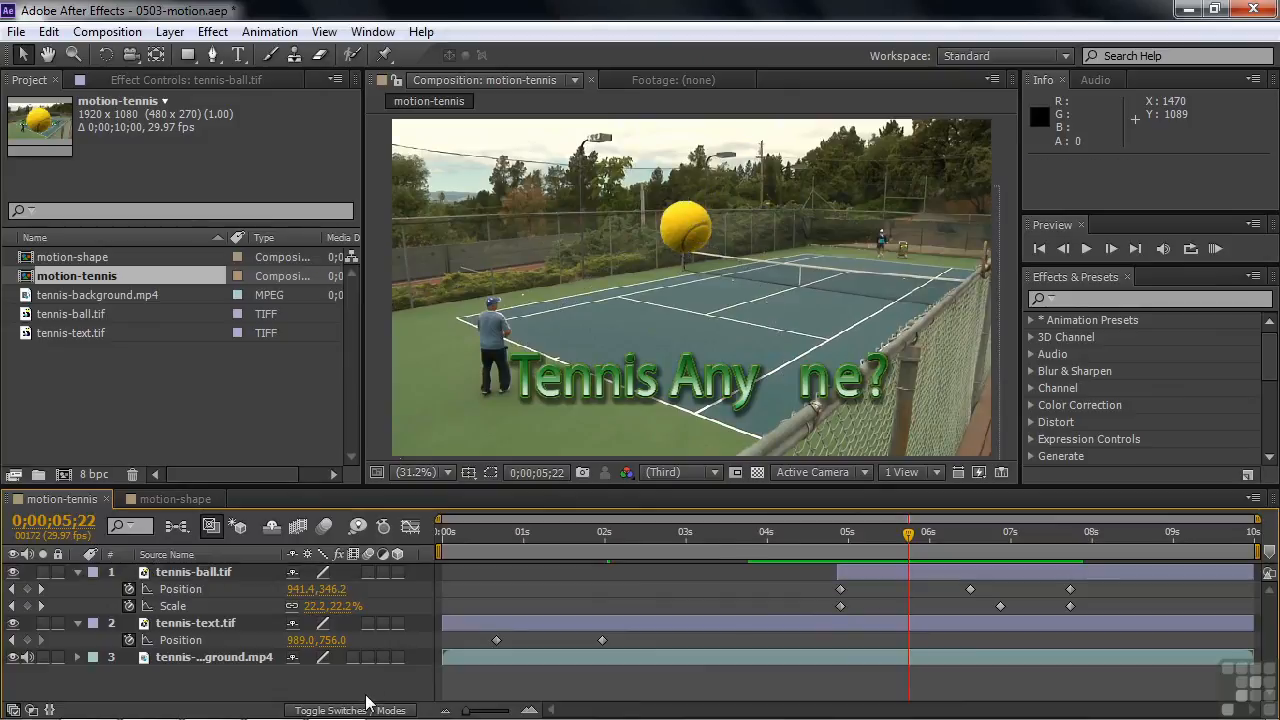
left_click_drag(888, 540, 818, 546)
key("space")
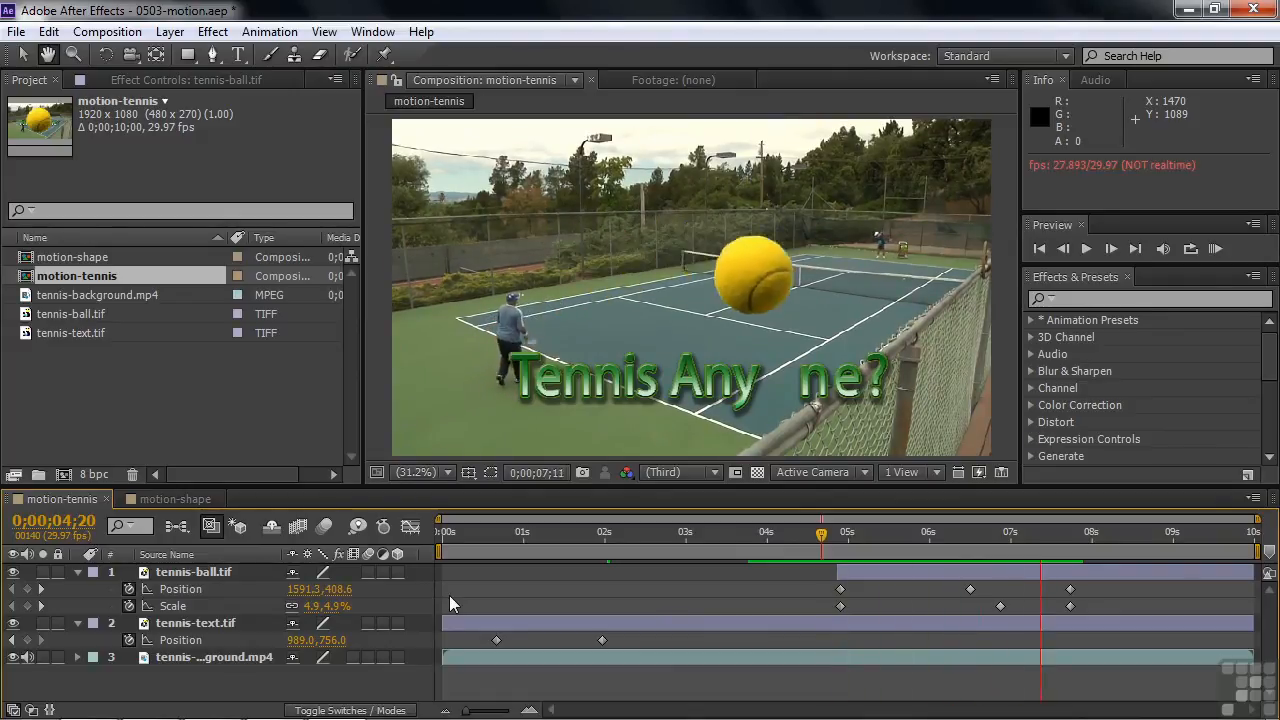
key("space")
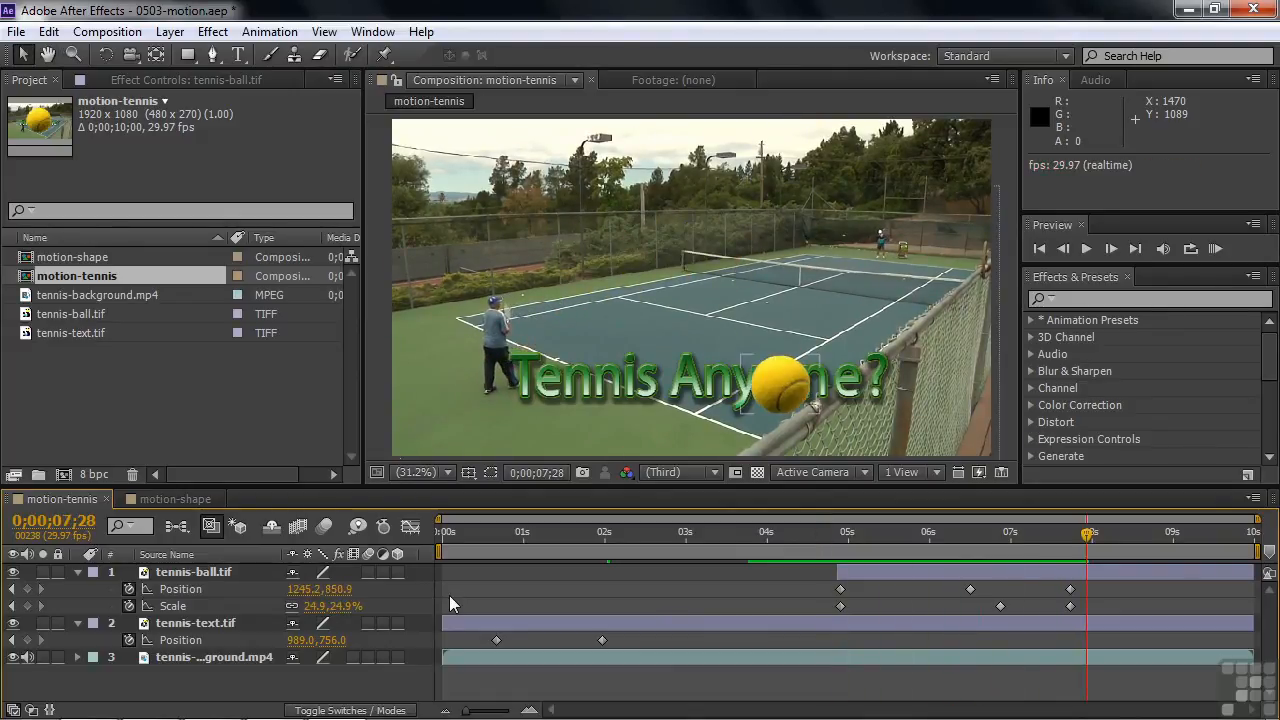